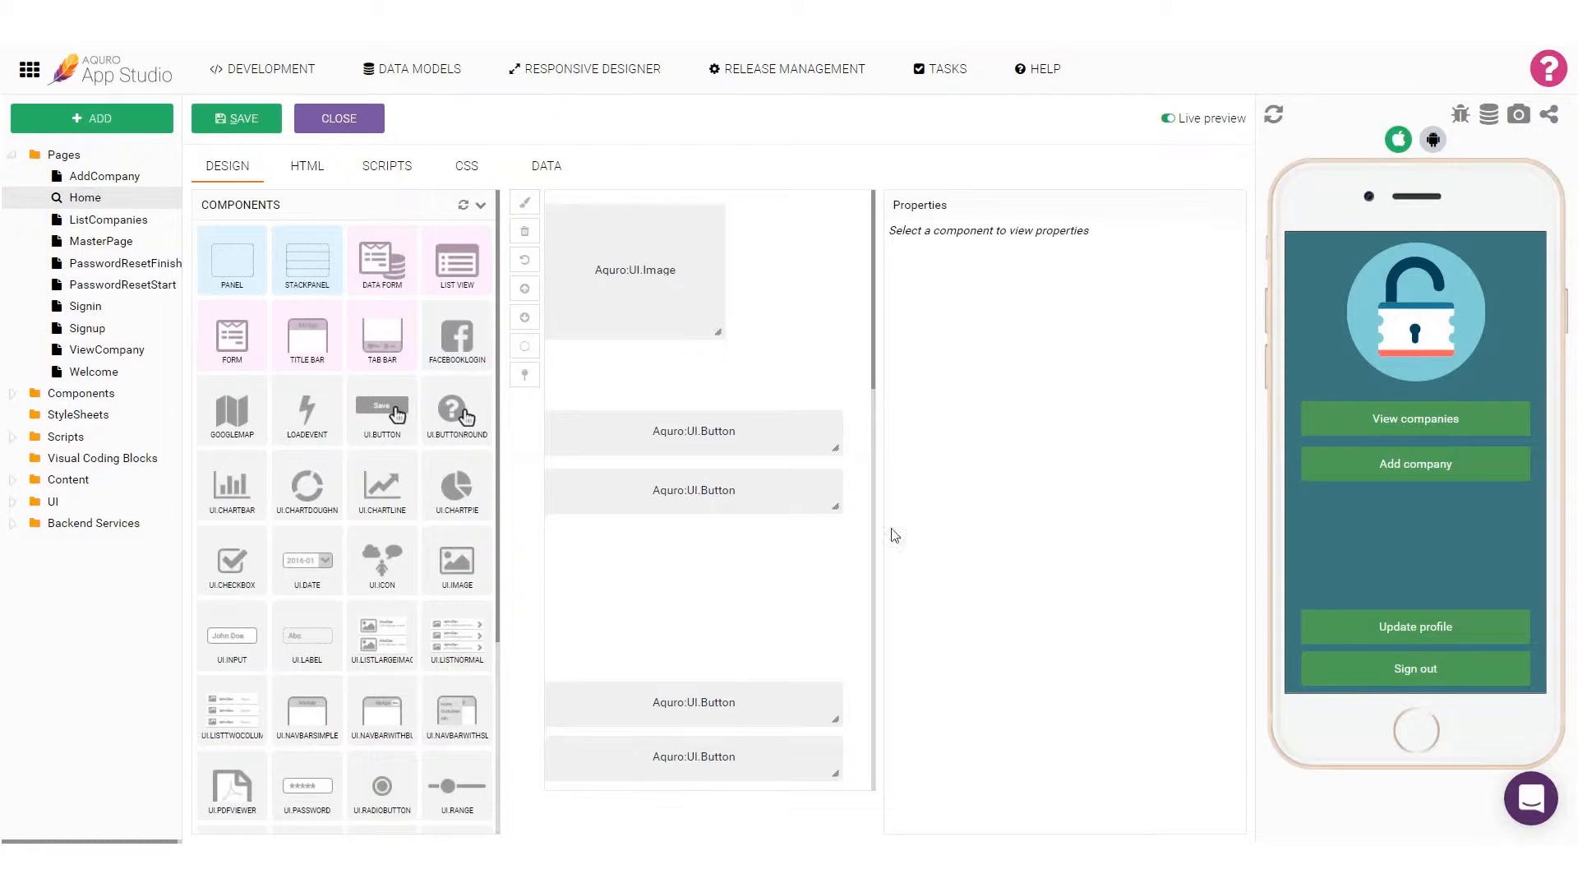
Create a new data model named CompanyModel
click(429, 72)
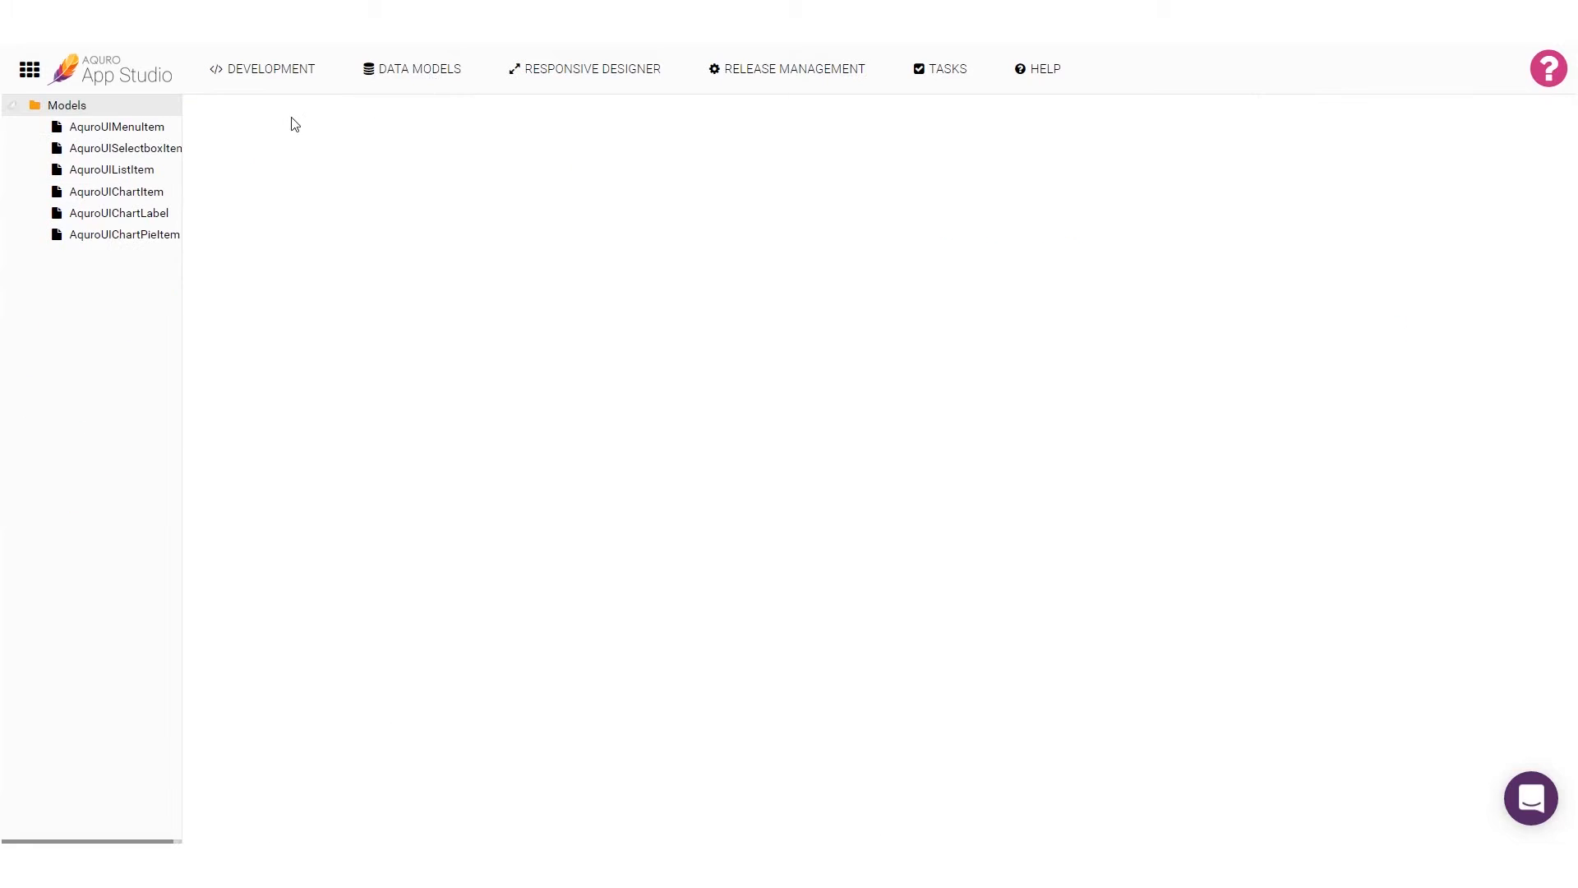
right_click(131, 108)
click(123, 131)
text(CompanyModel)
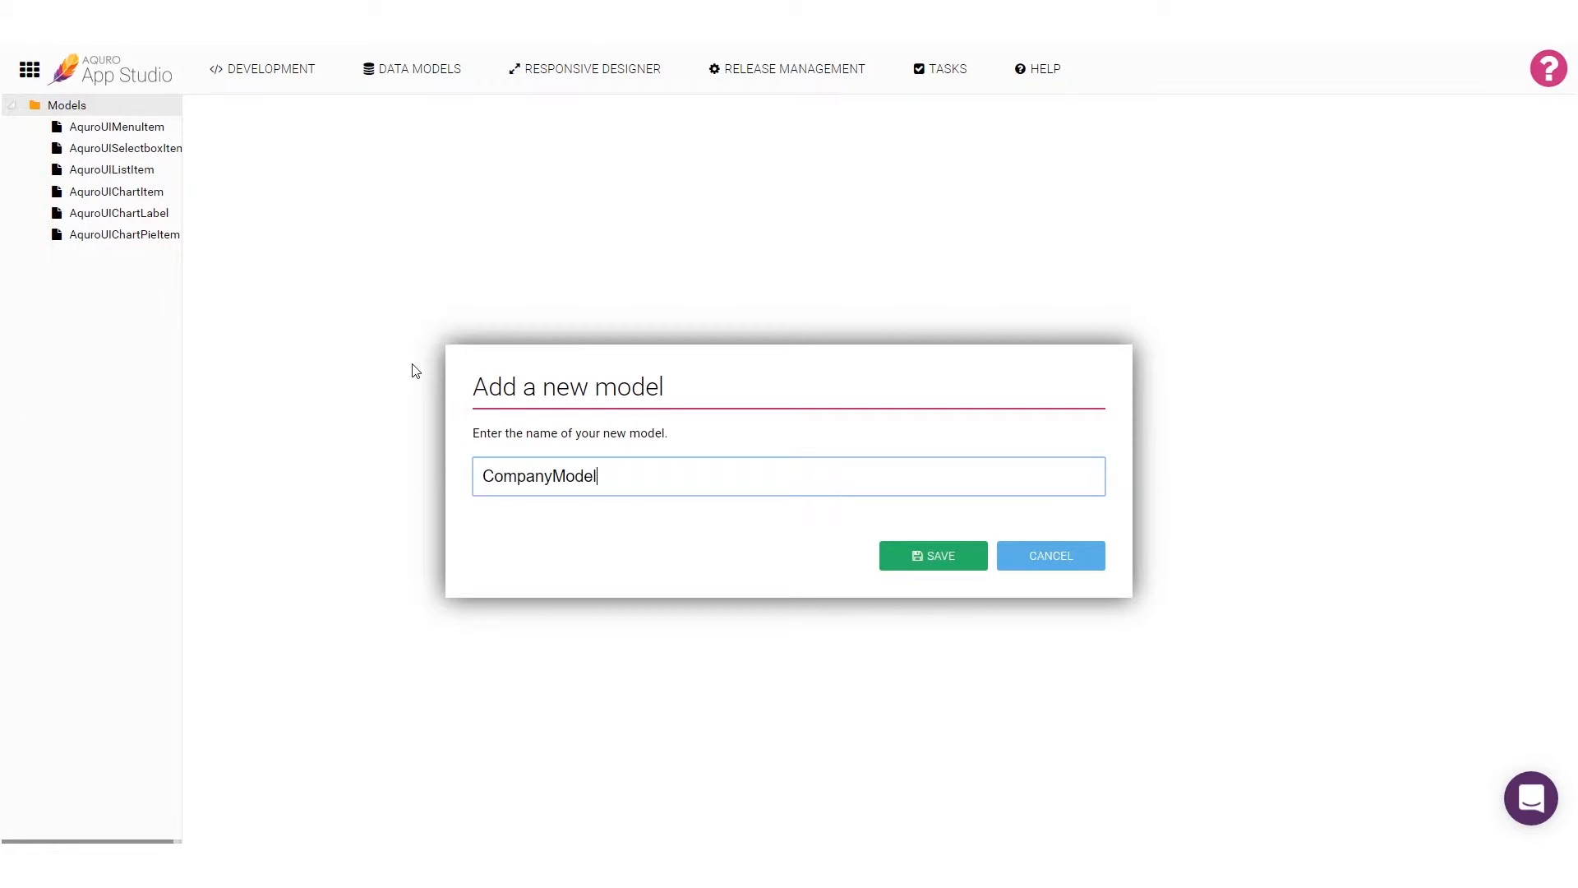
click(967, 559)
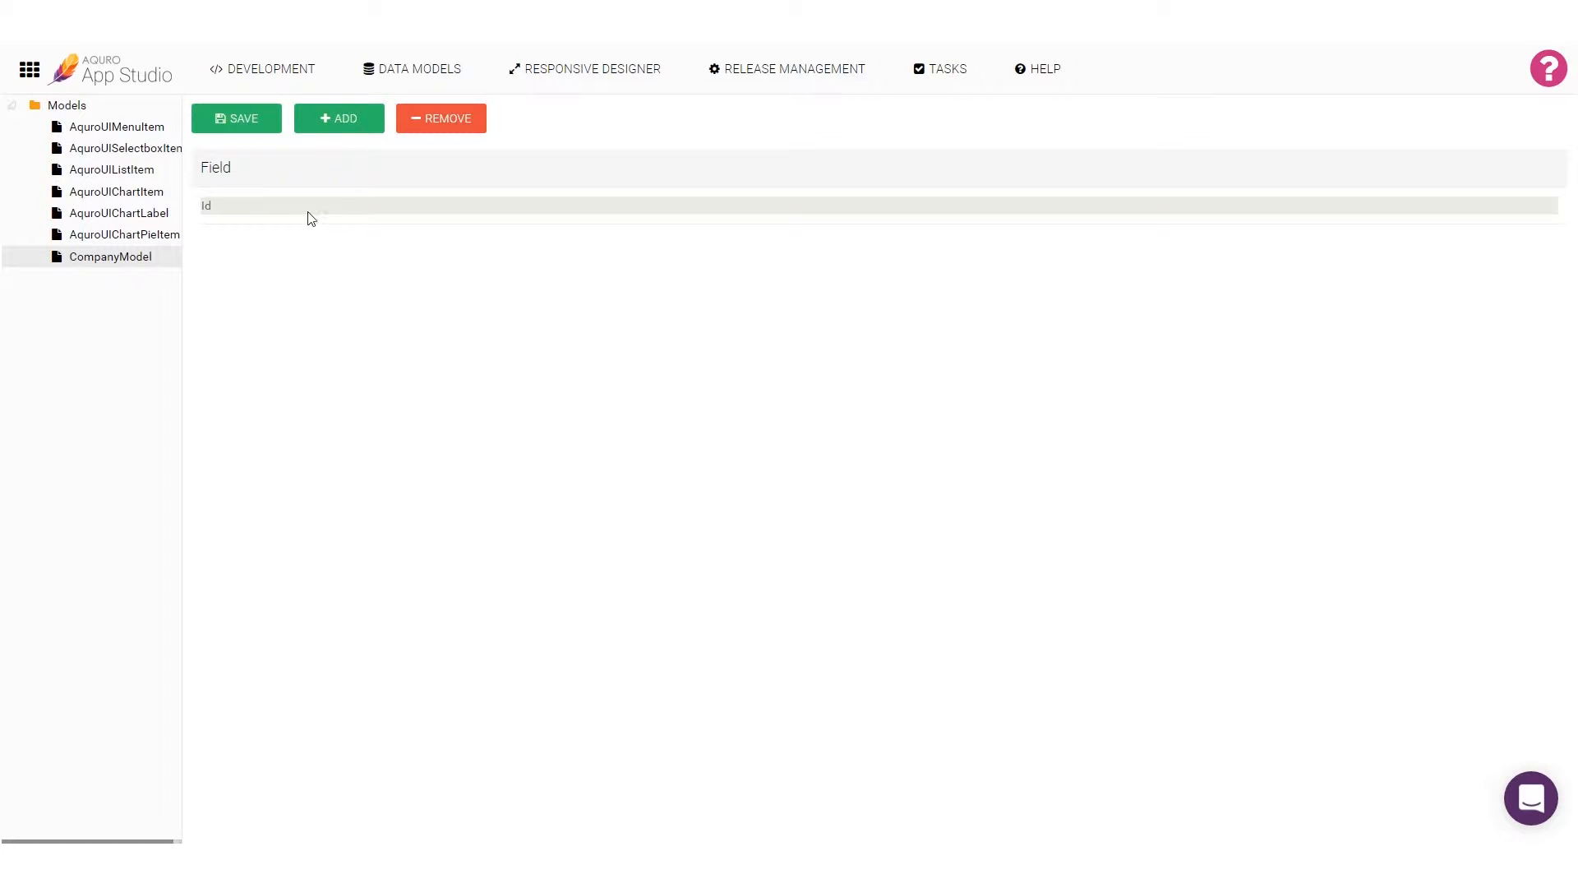
Add the fields Name and Country to CompanyModel and save the model
click(346, 119)
click(346, 119)
click(275, 240)
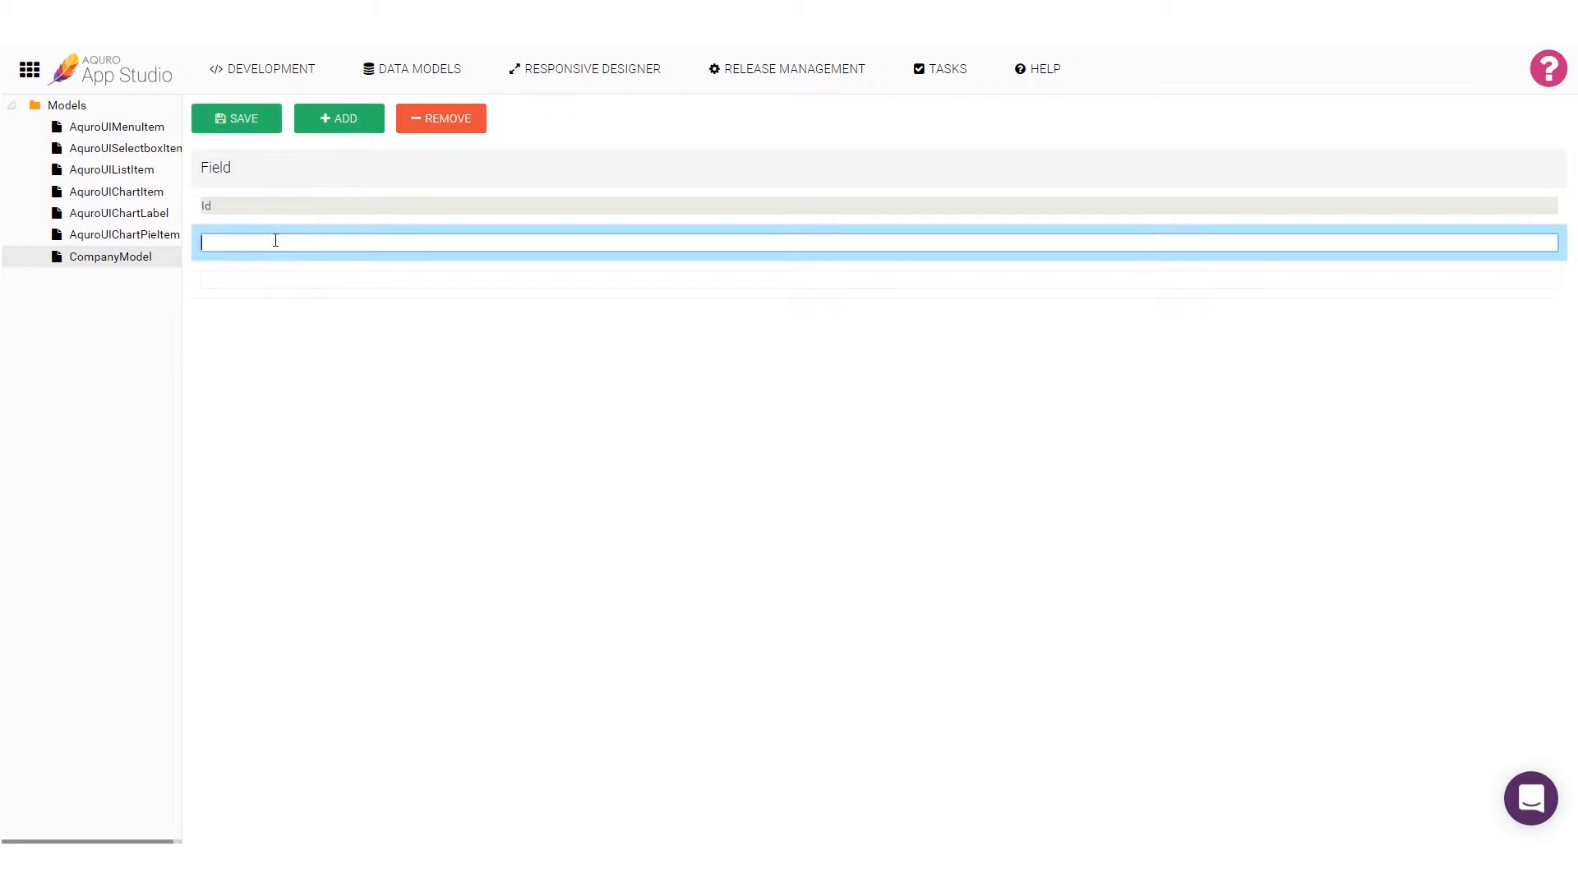
text(Name)
key(Tab)
text(Country)
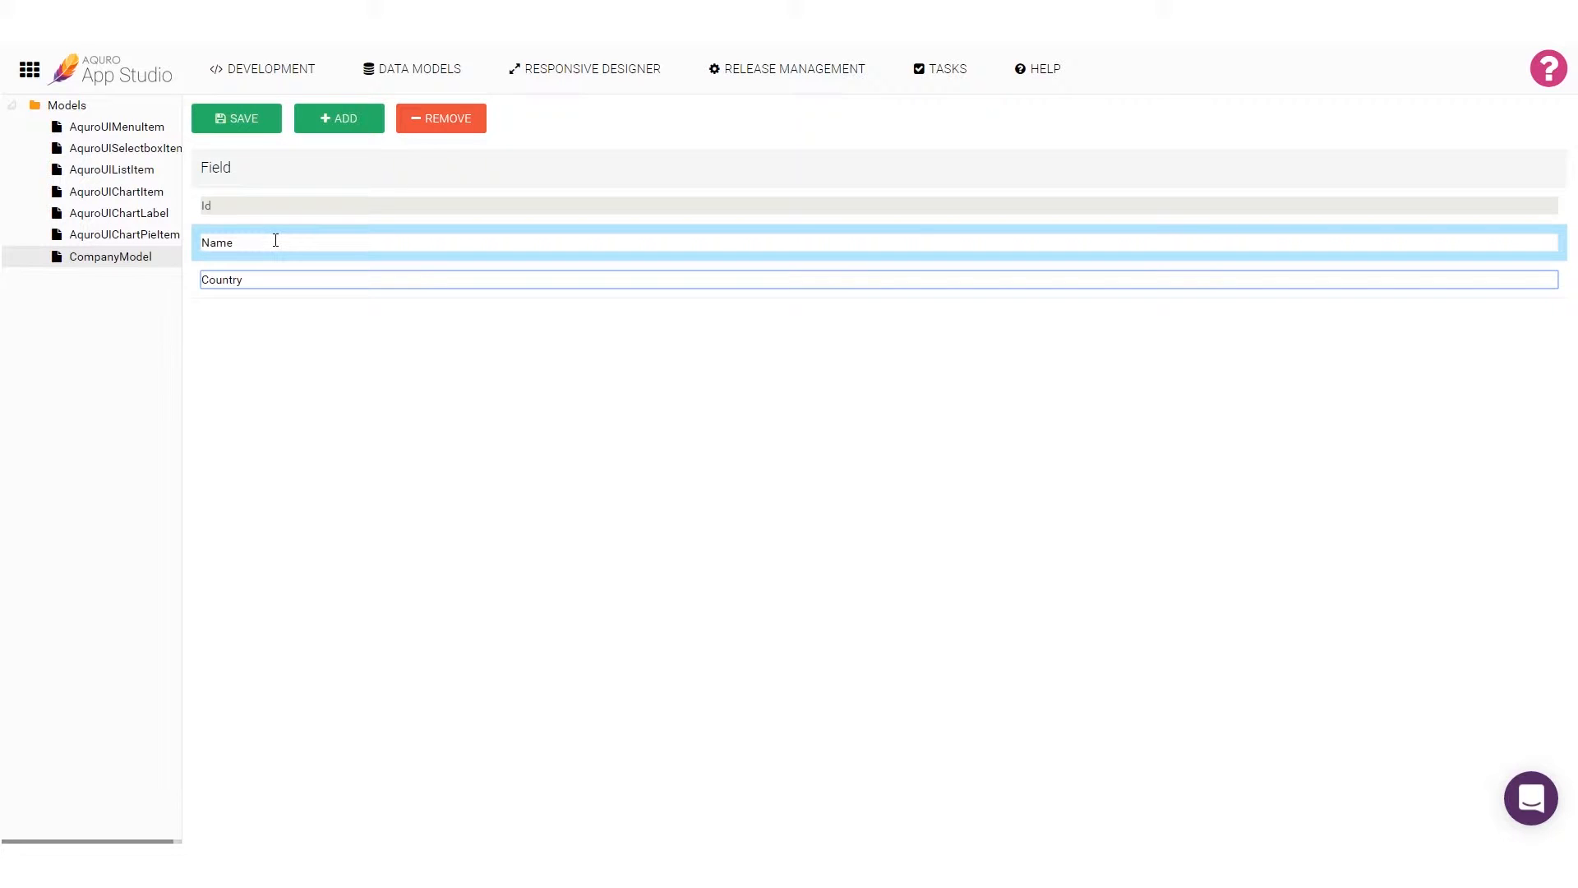
click(250, 121)
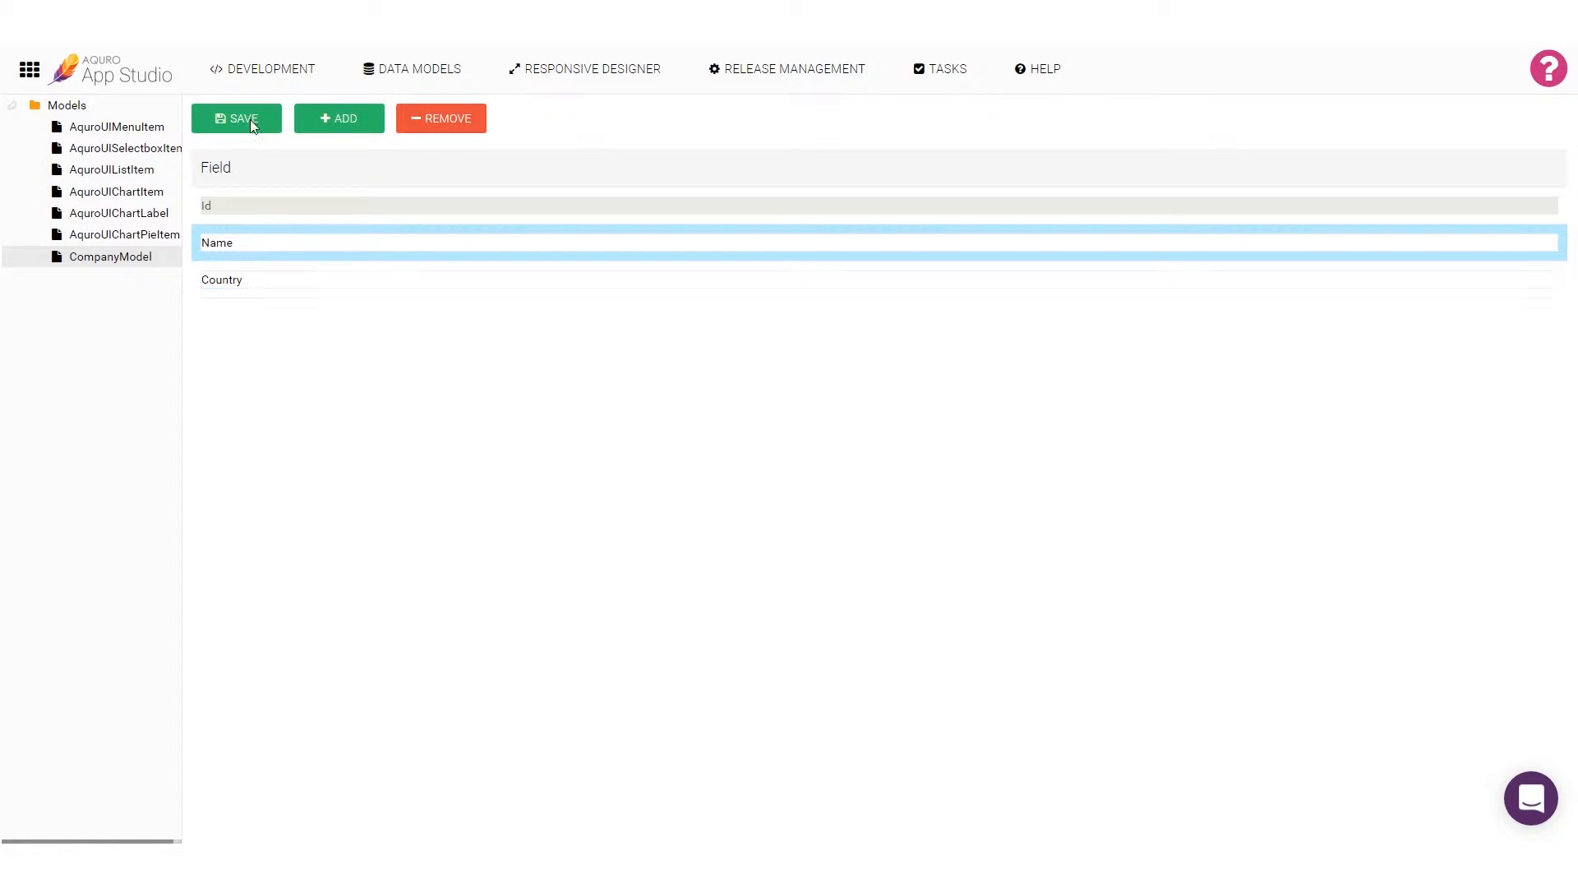
Start a new data collection object on the MasterPage, using CompanyModel as its data model
click(270, 76)
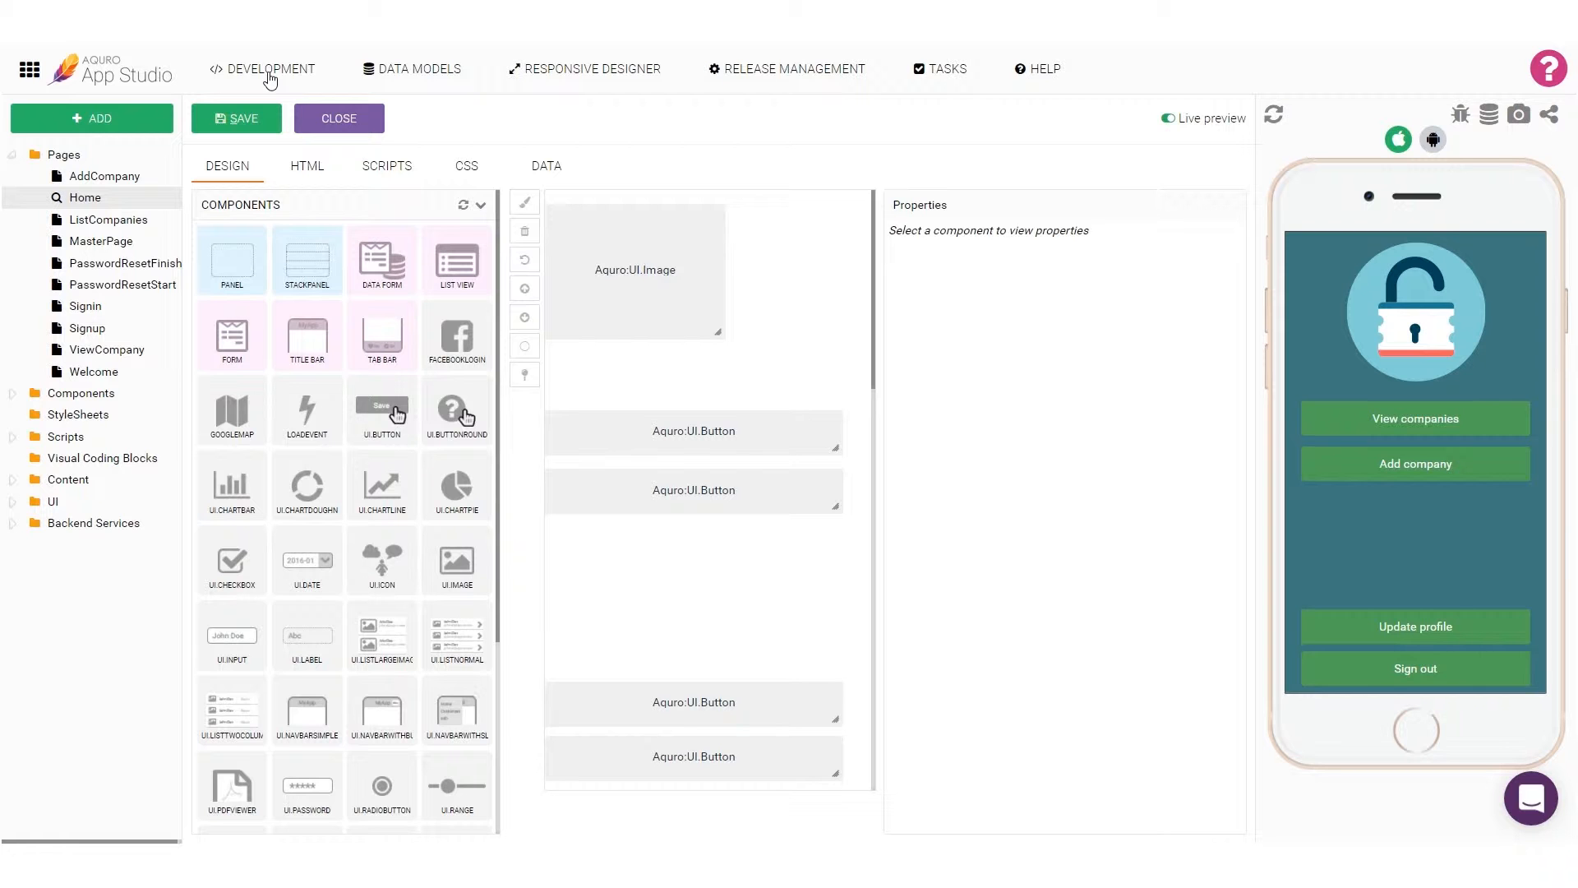
click(147, 244)
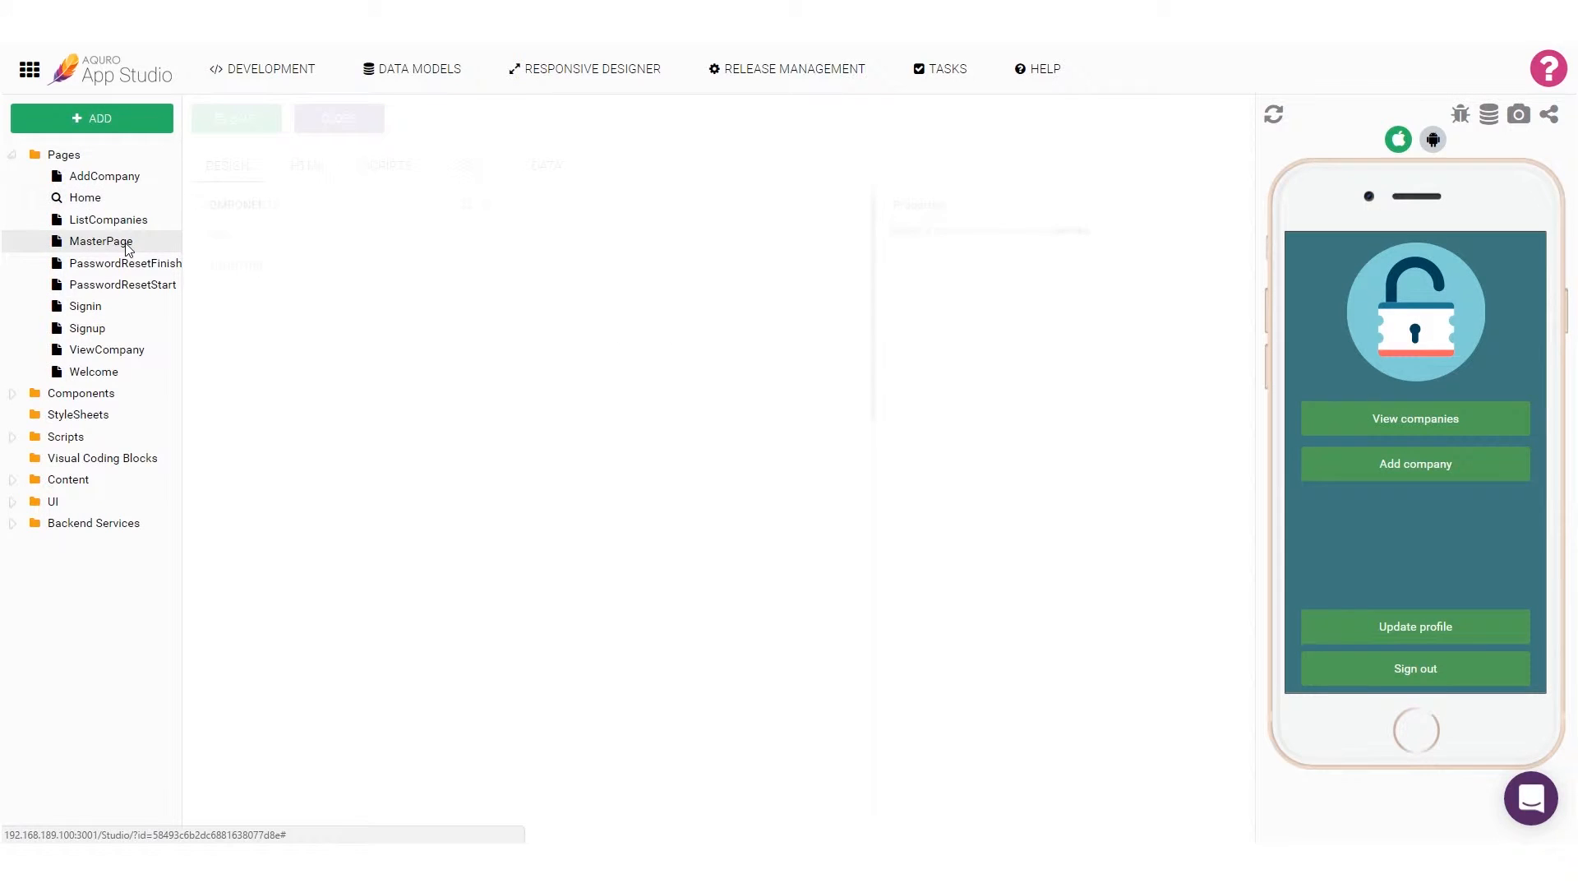
click(549, 165)
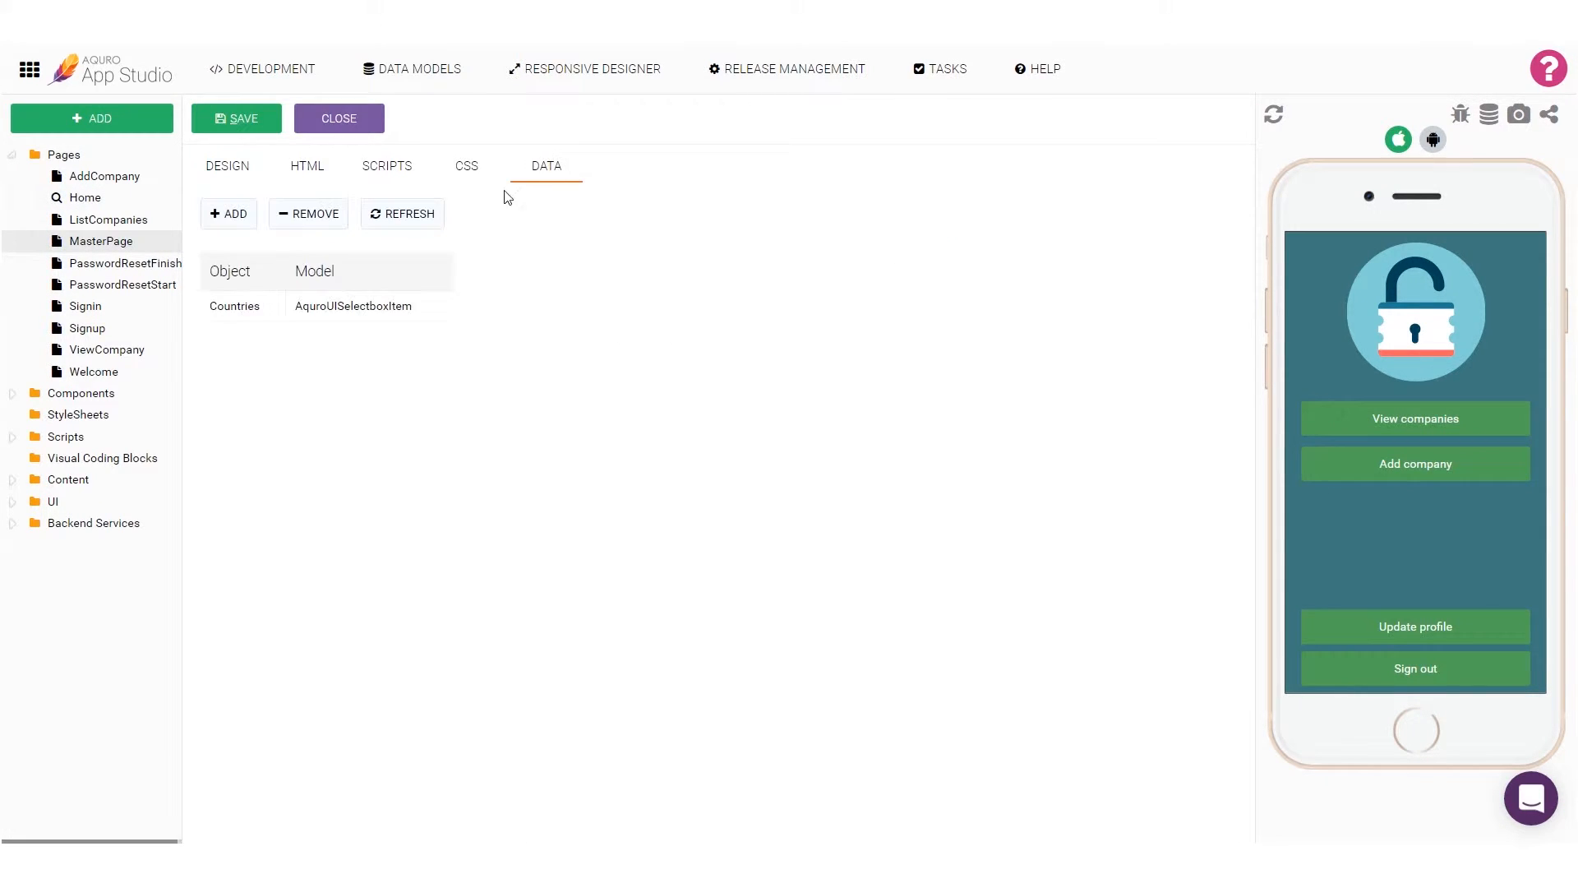
click(234, 216)
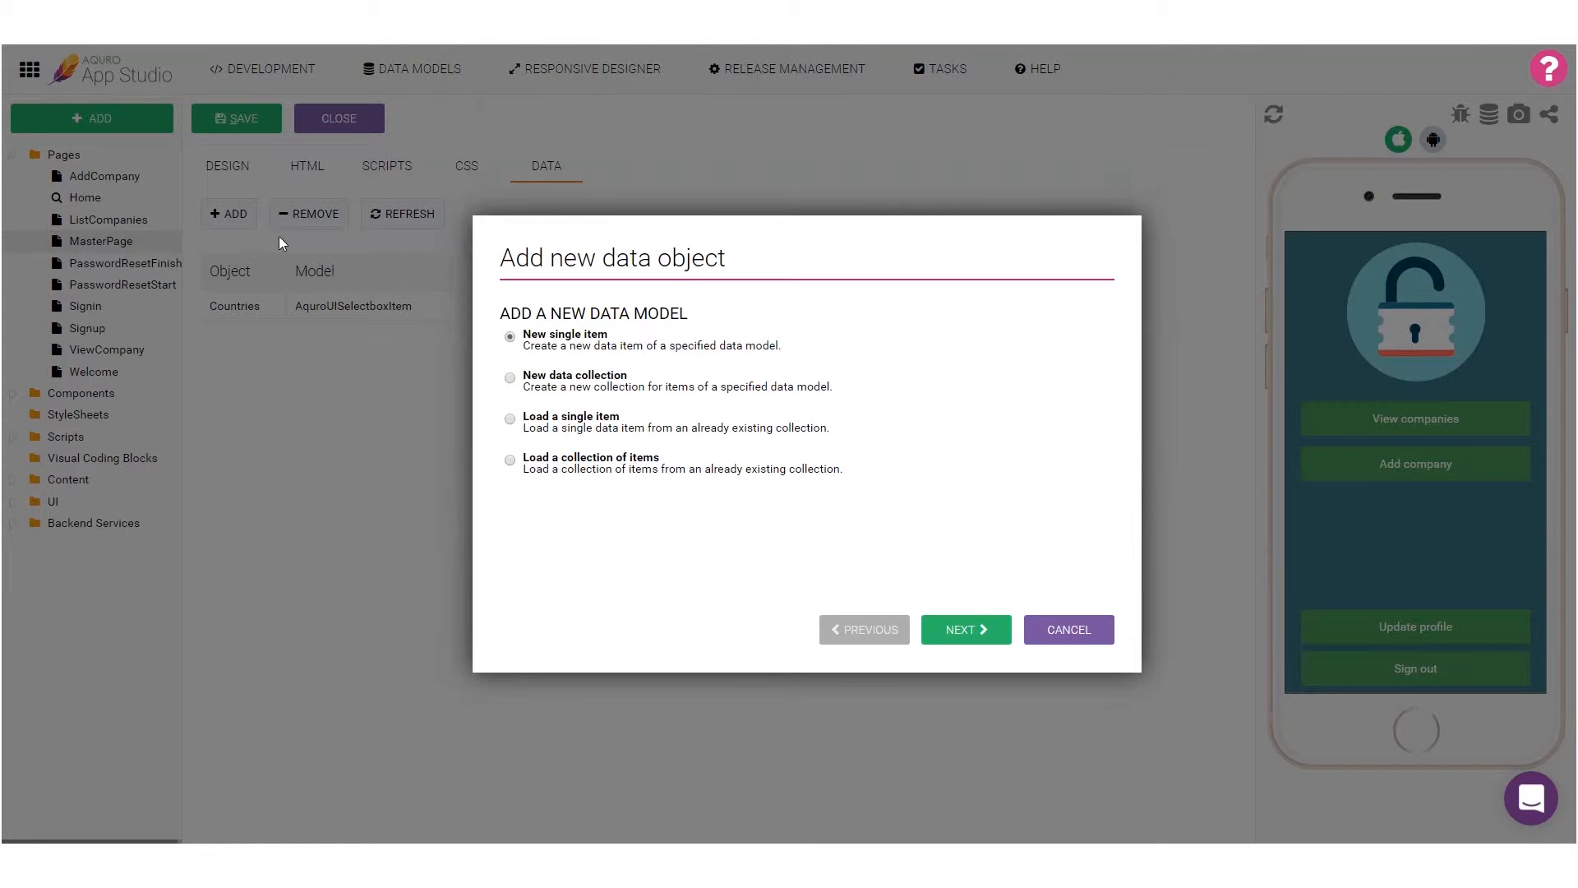
click(510, 378)
click(967, 633)
click(607, 361)
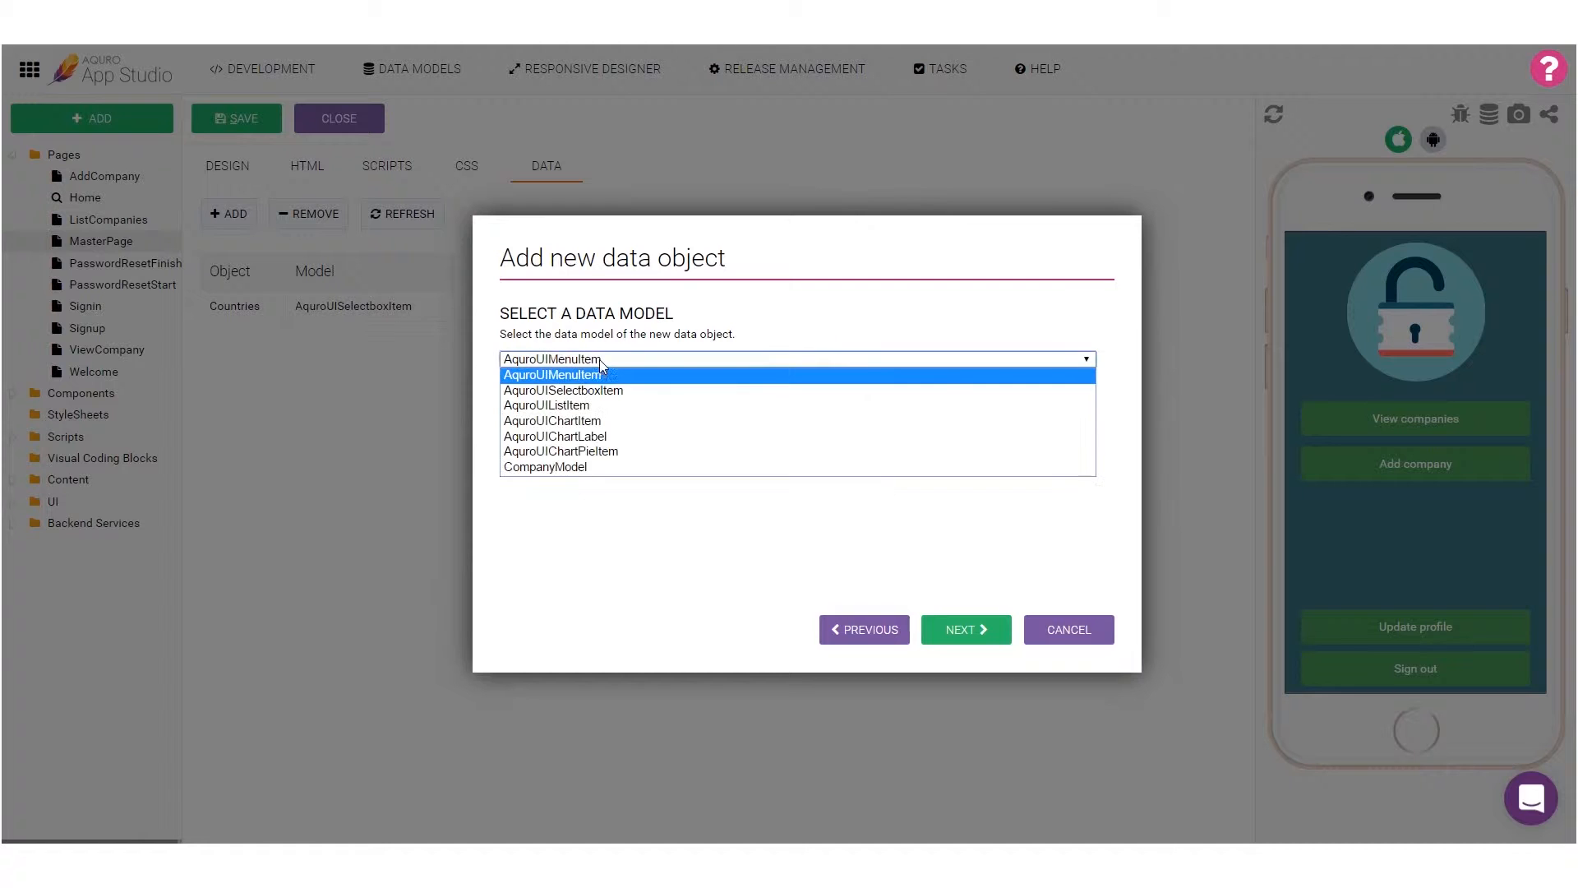
click(616, 471)
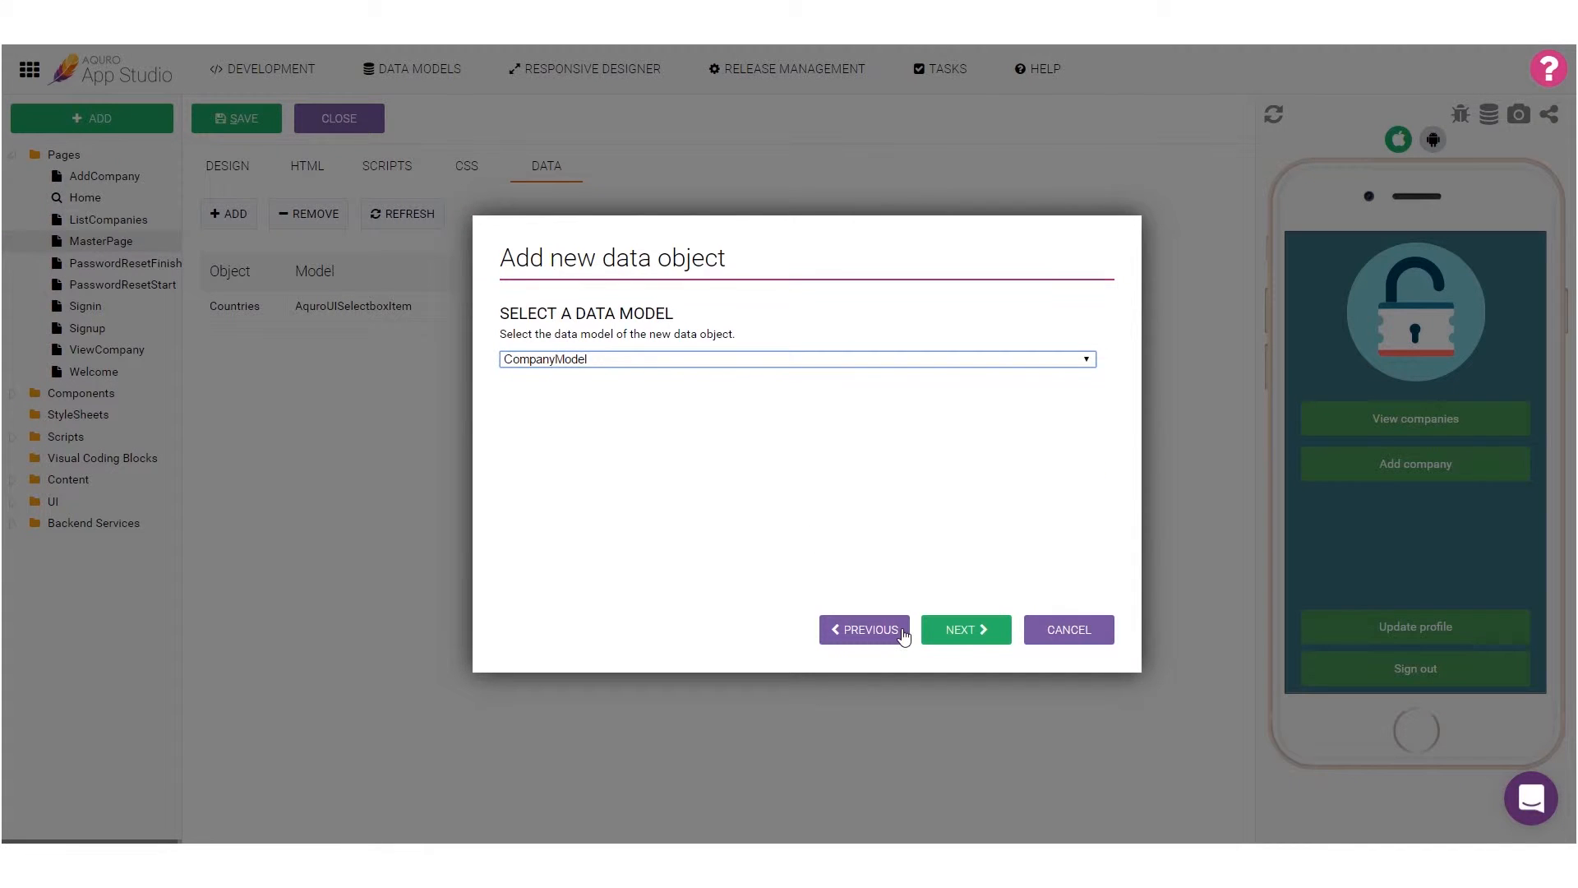
click(945, 633)
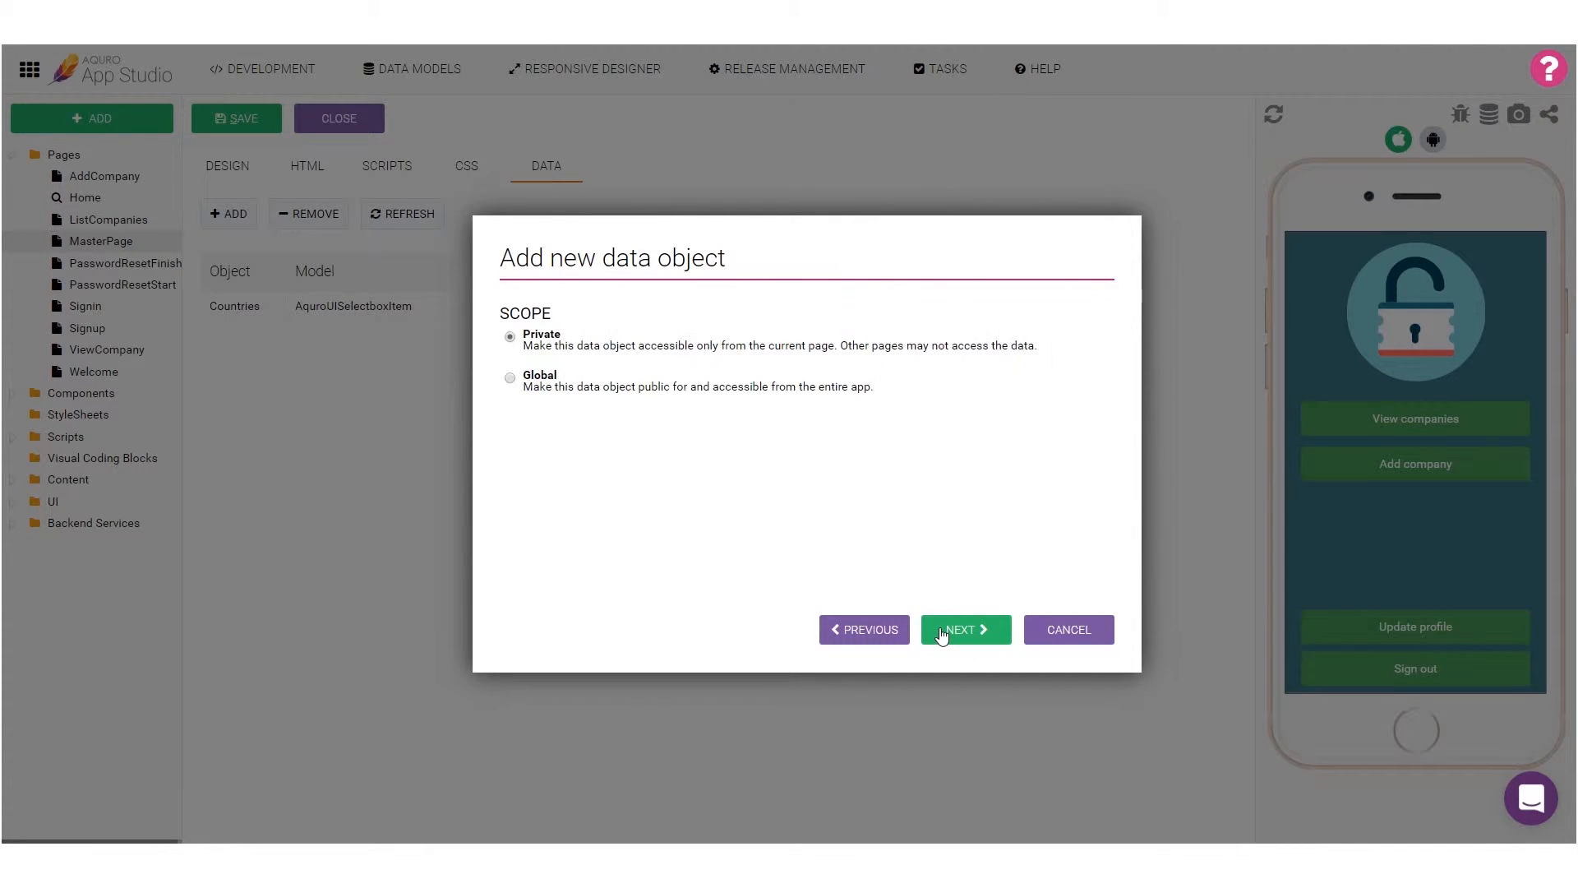
Give the new collection global scope and database storage, name it Companies, and save the MasterPage
click(510, 378)
click(960, 633)
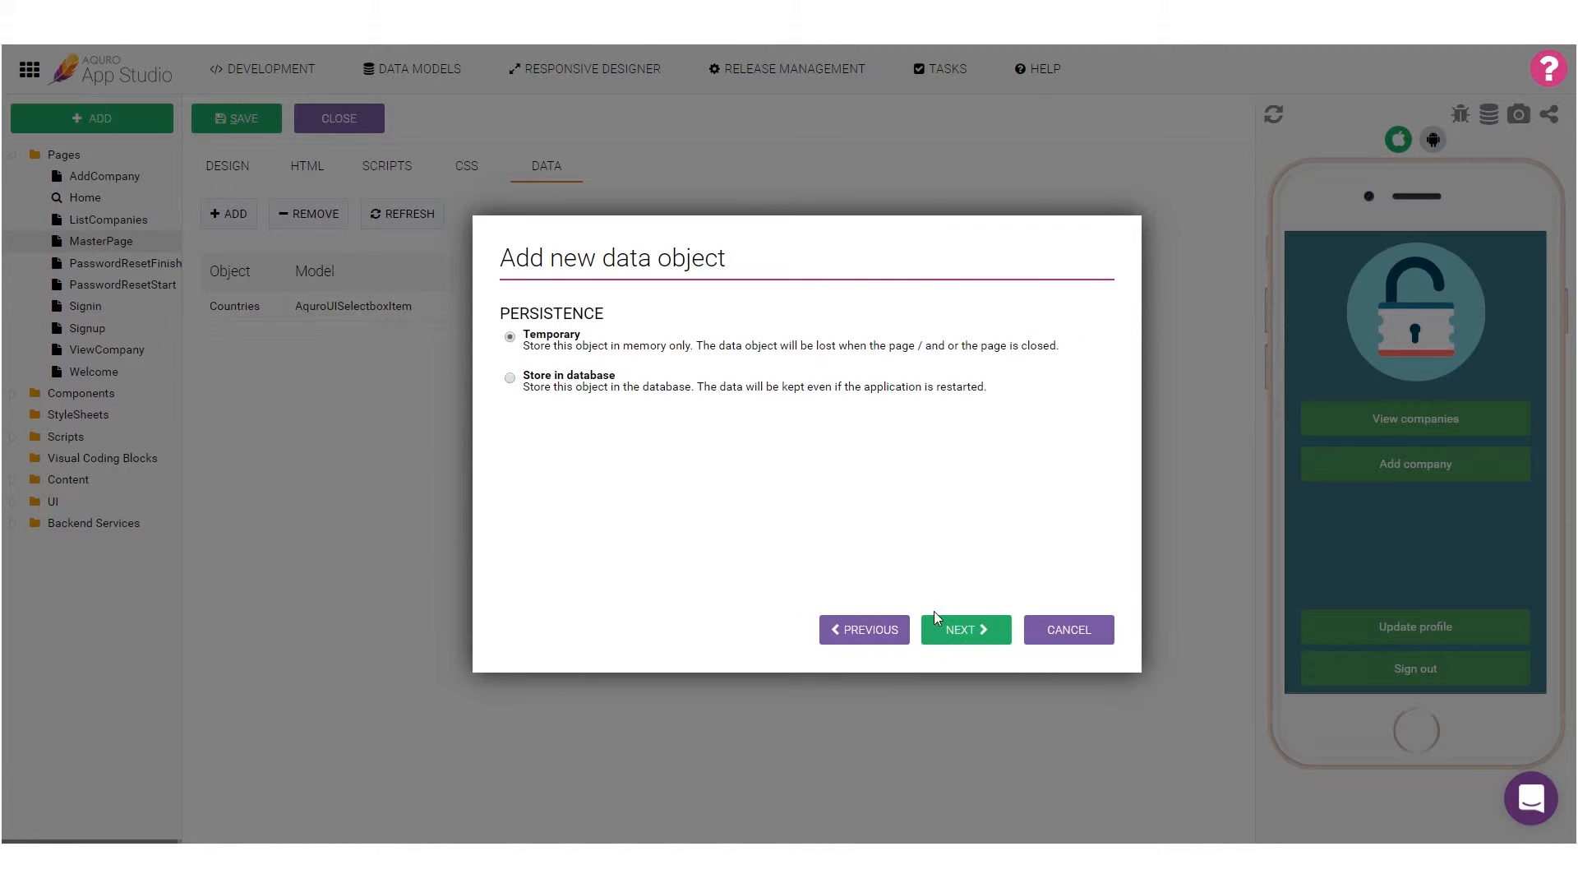
click(510, 378)
click(962, 630)
click(593, 370)
text(Companies)
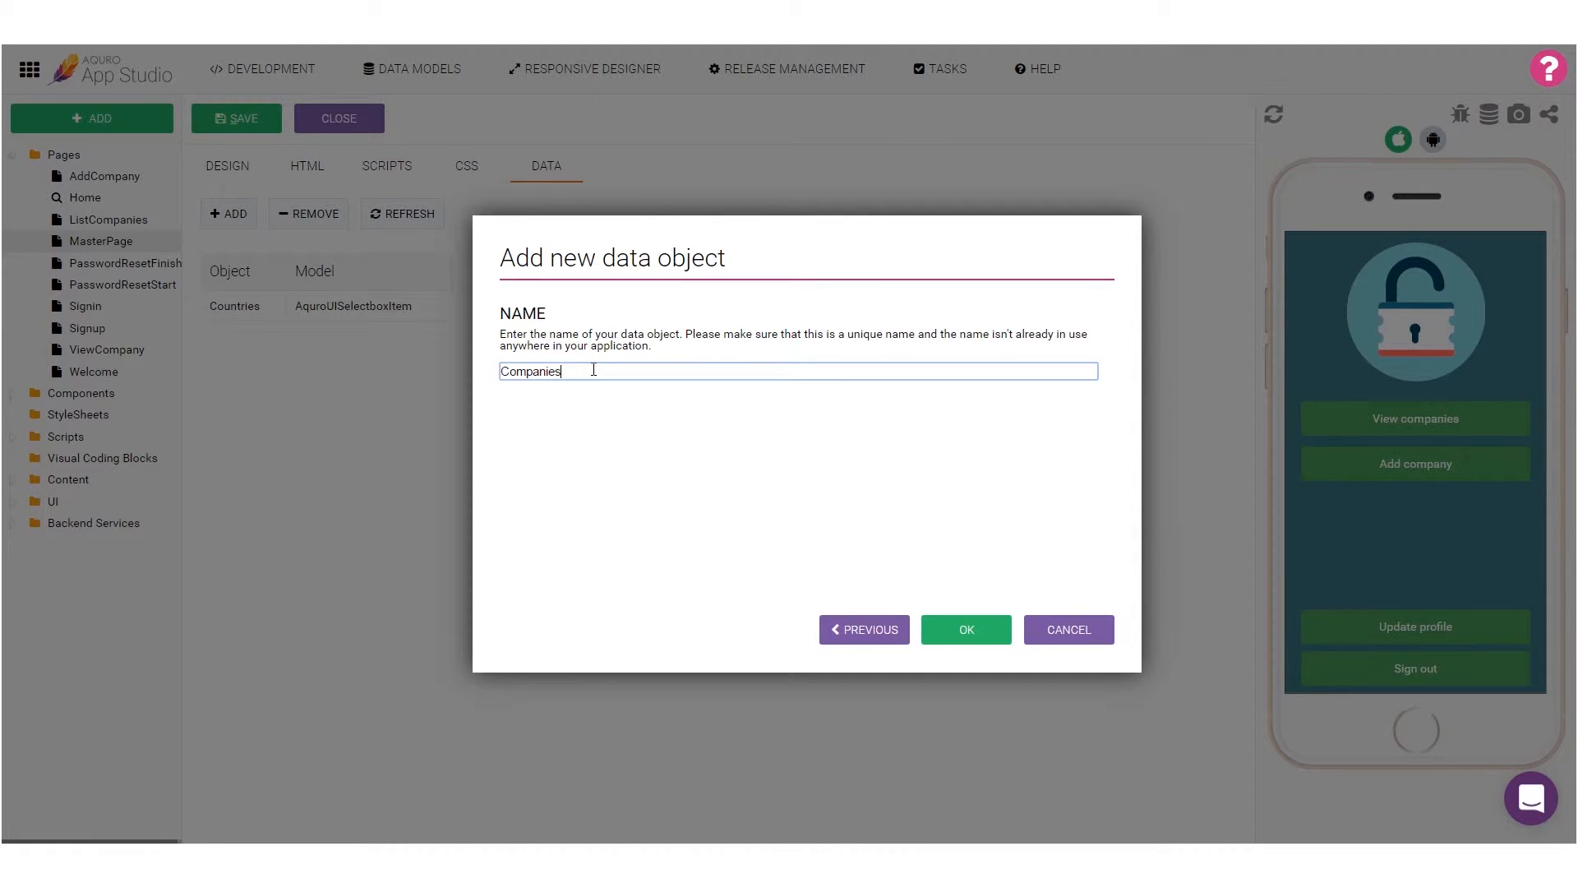
click(965, 632)
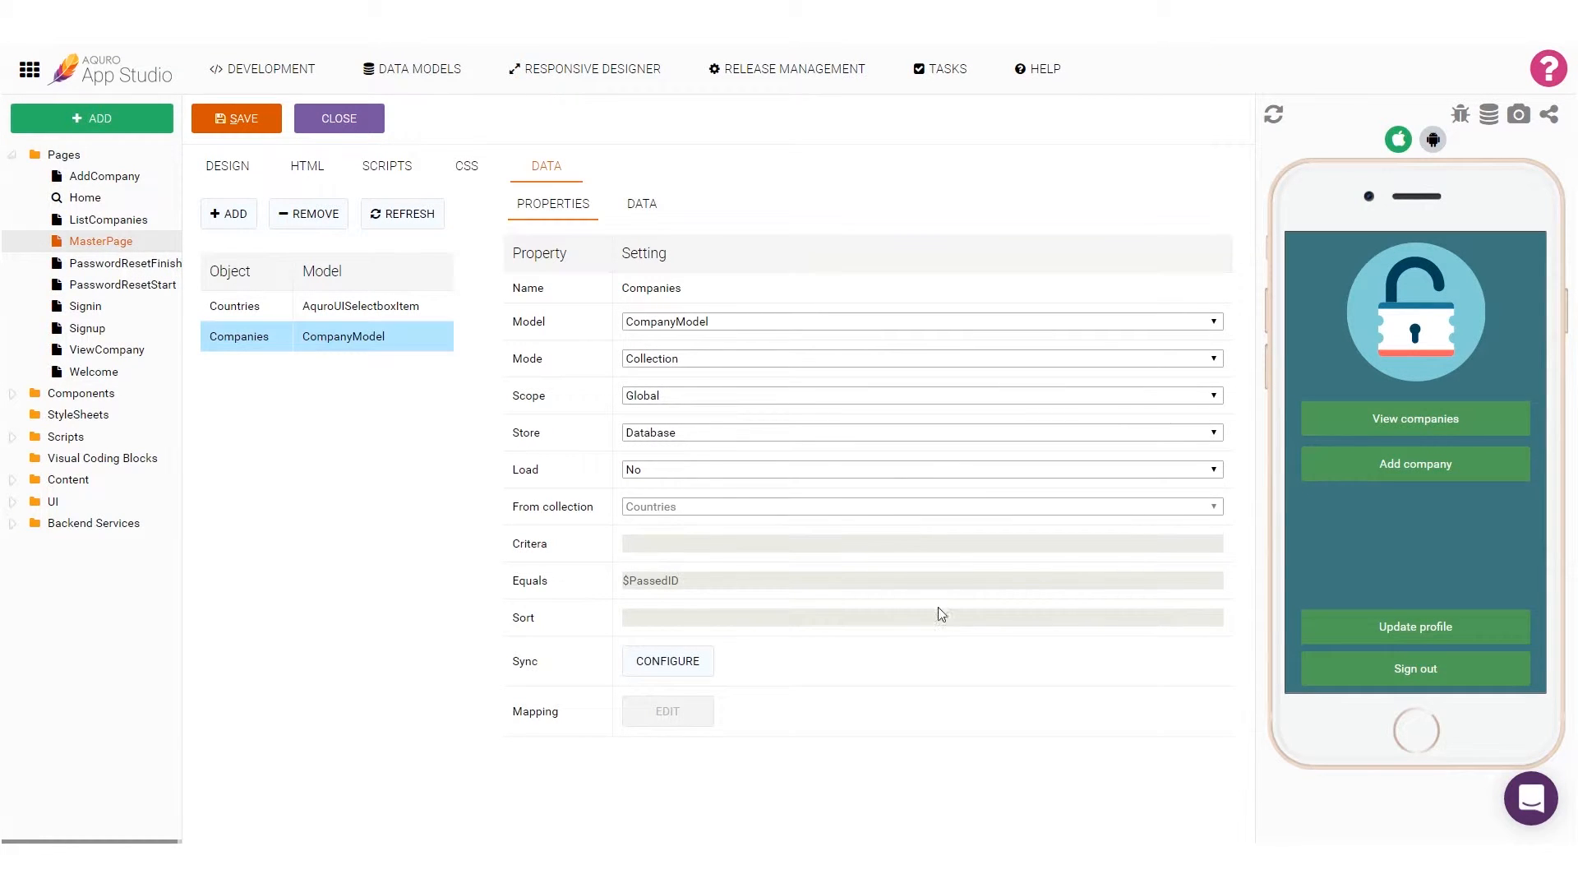
click(271, 118)
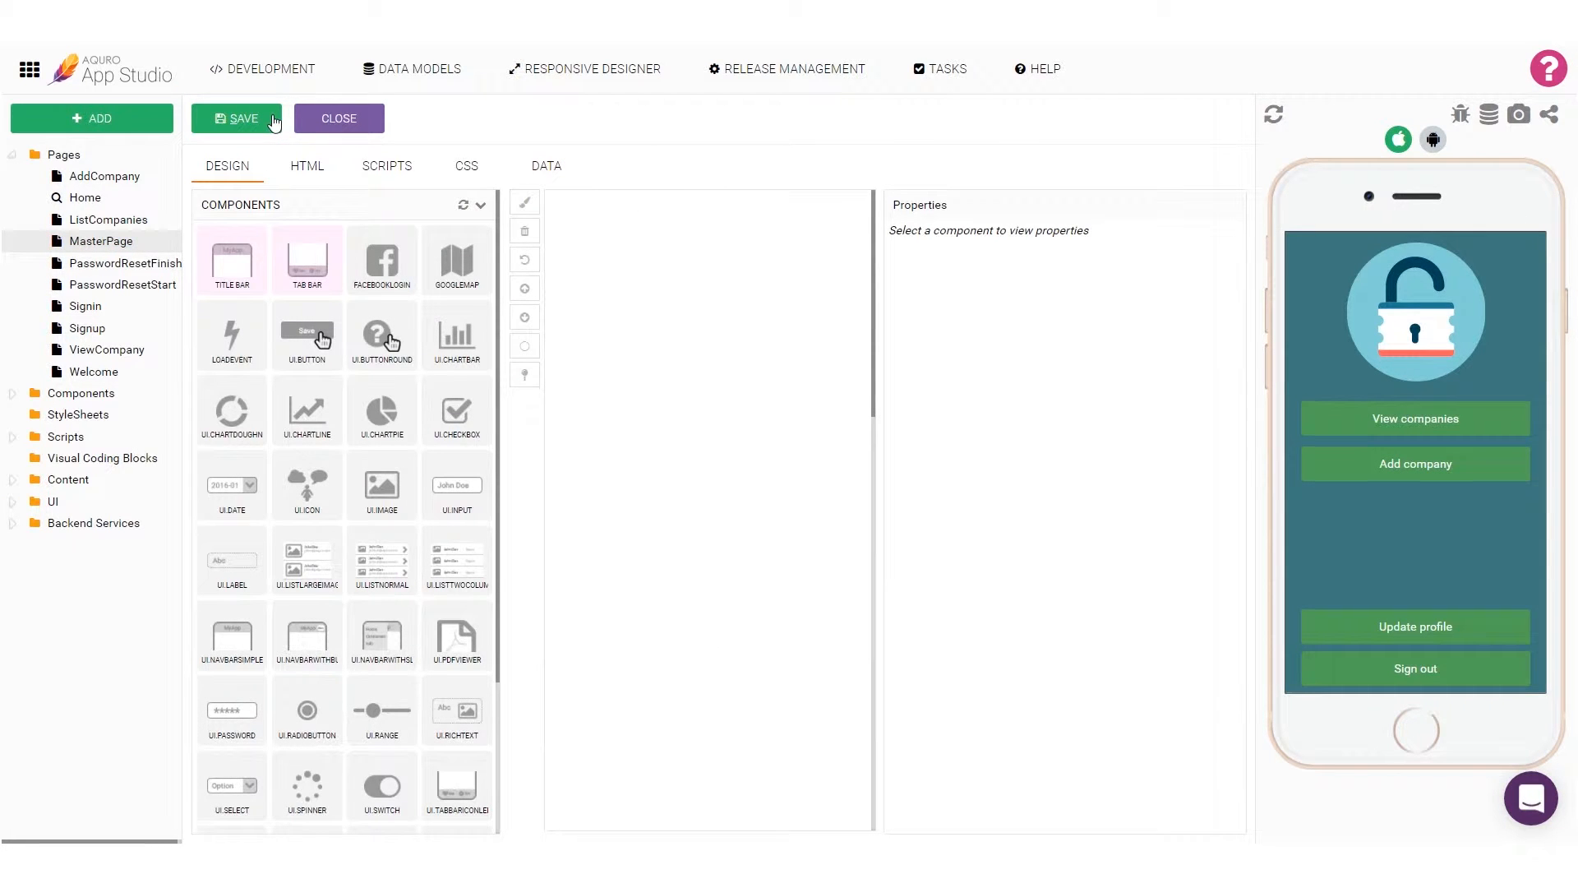
Activate data syncing for the Companies object with the default Owner permissions and save the MasterPage
click(545, 166)
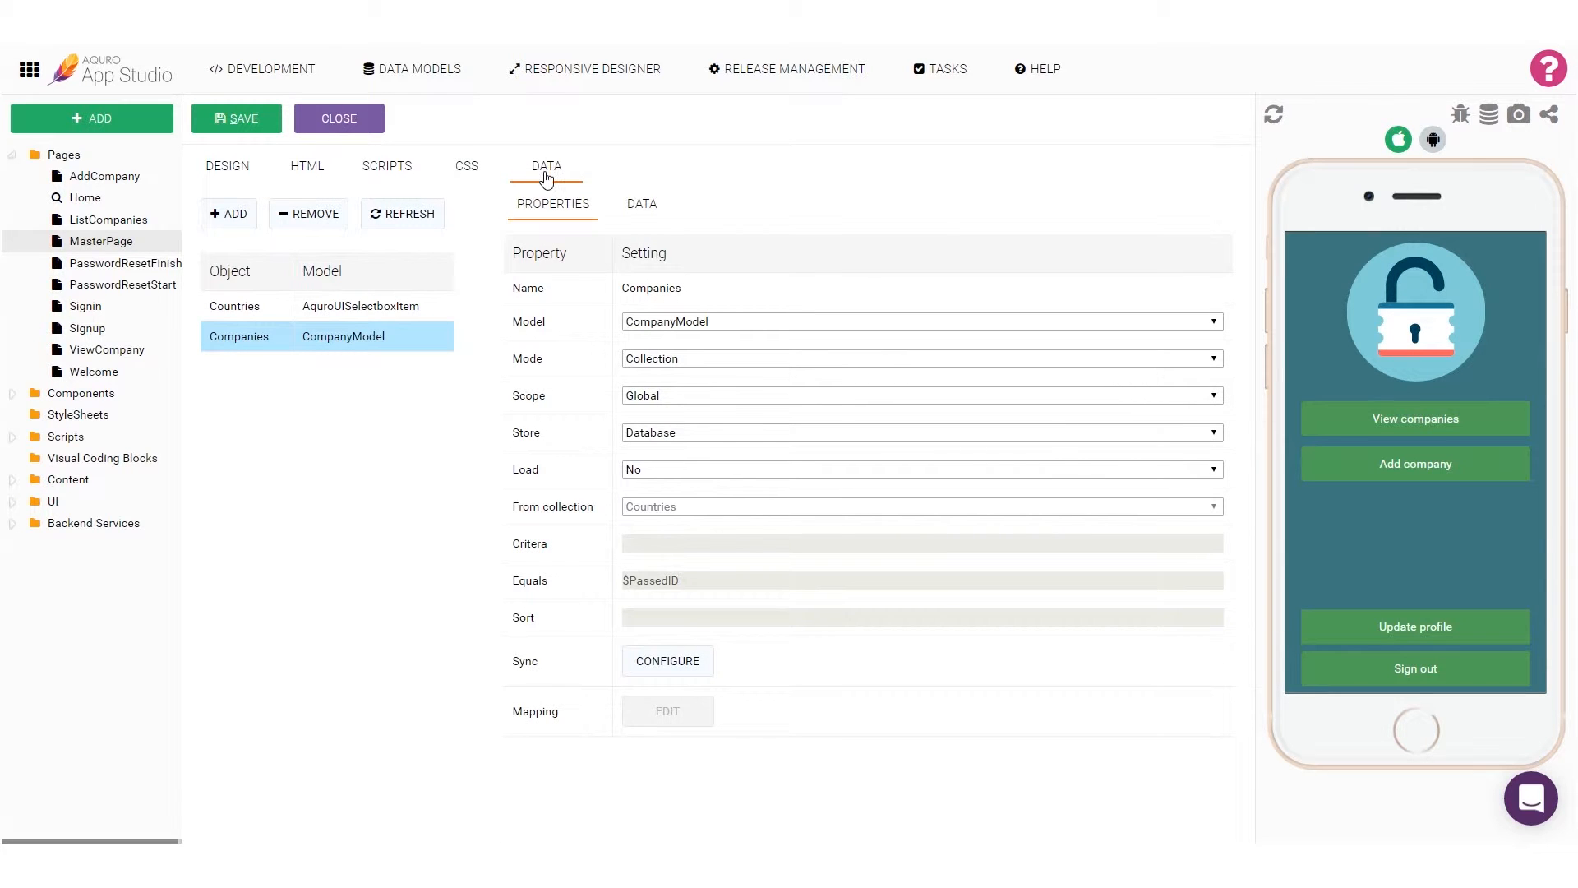
click(703, 676)
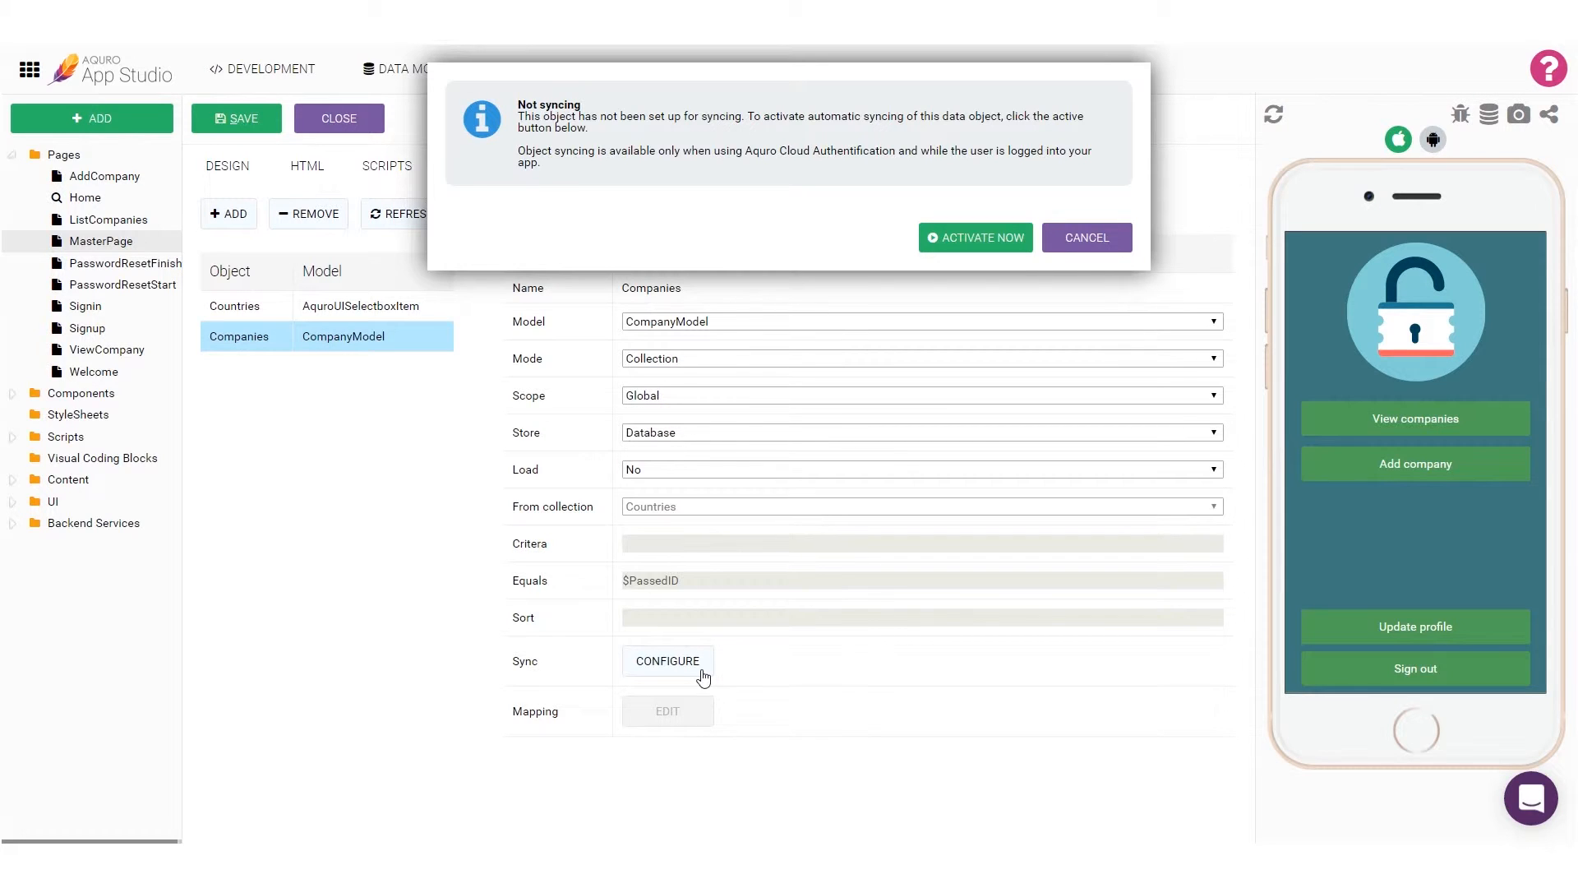
click(952, 257)
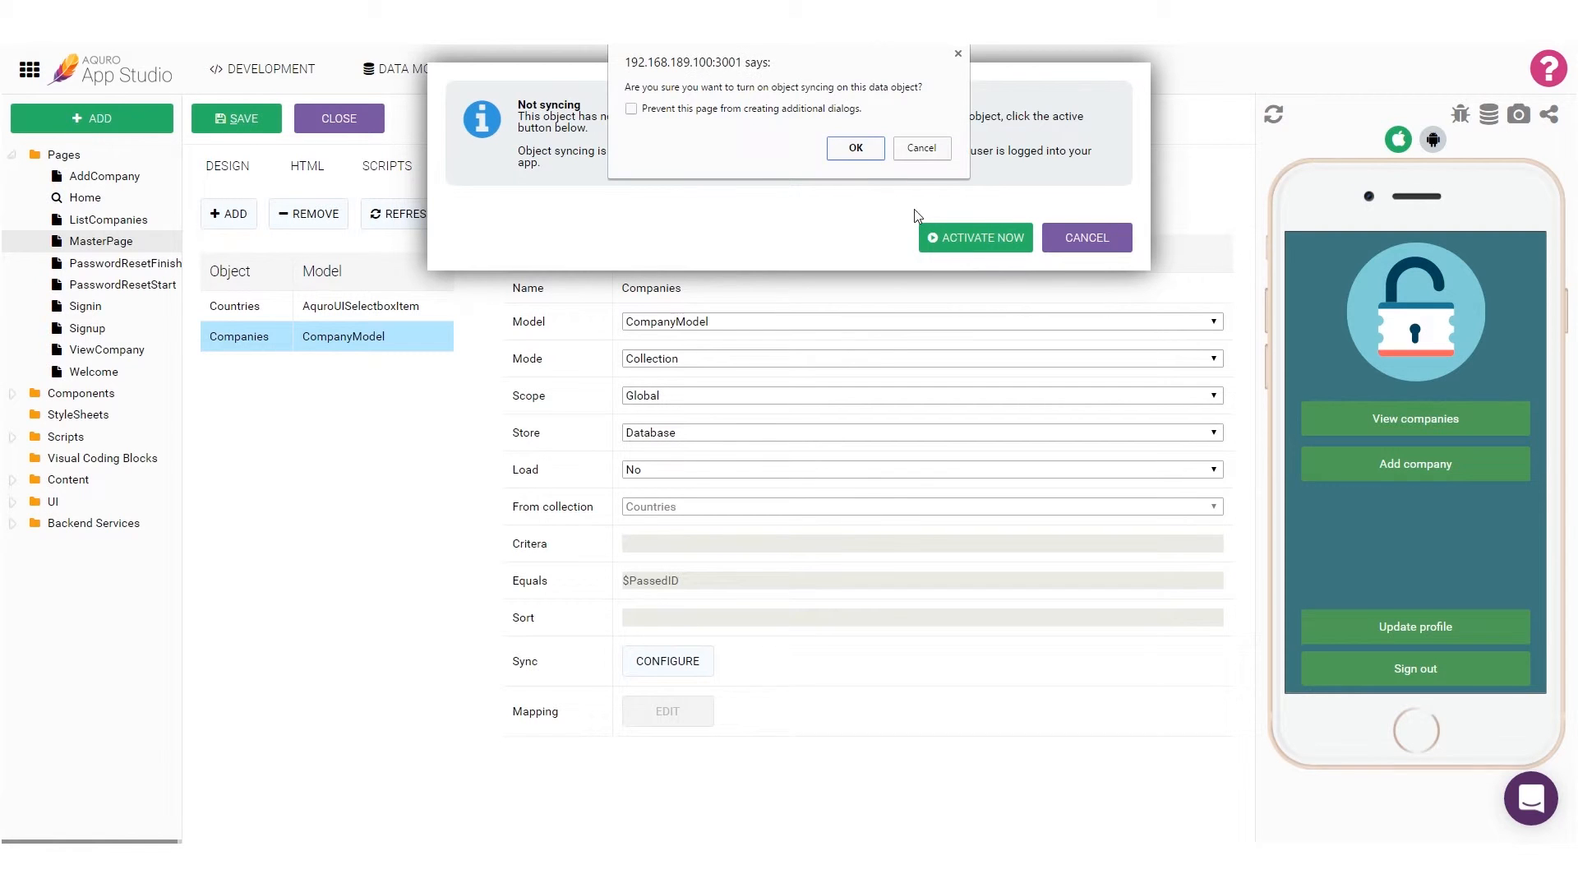
click(855, 148)
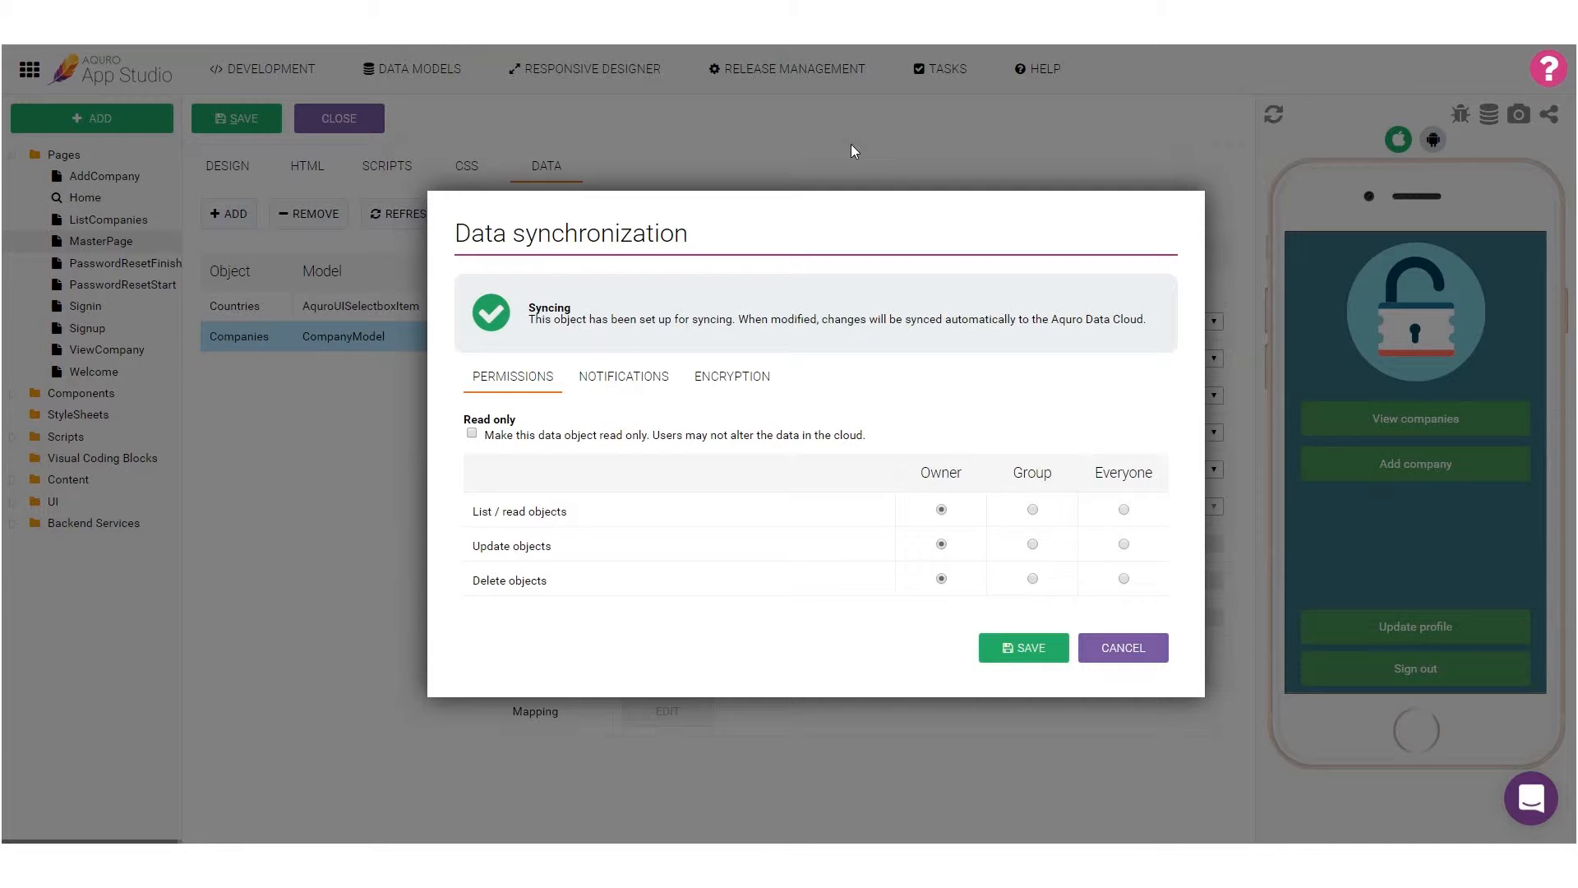
click(1013, 654)
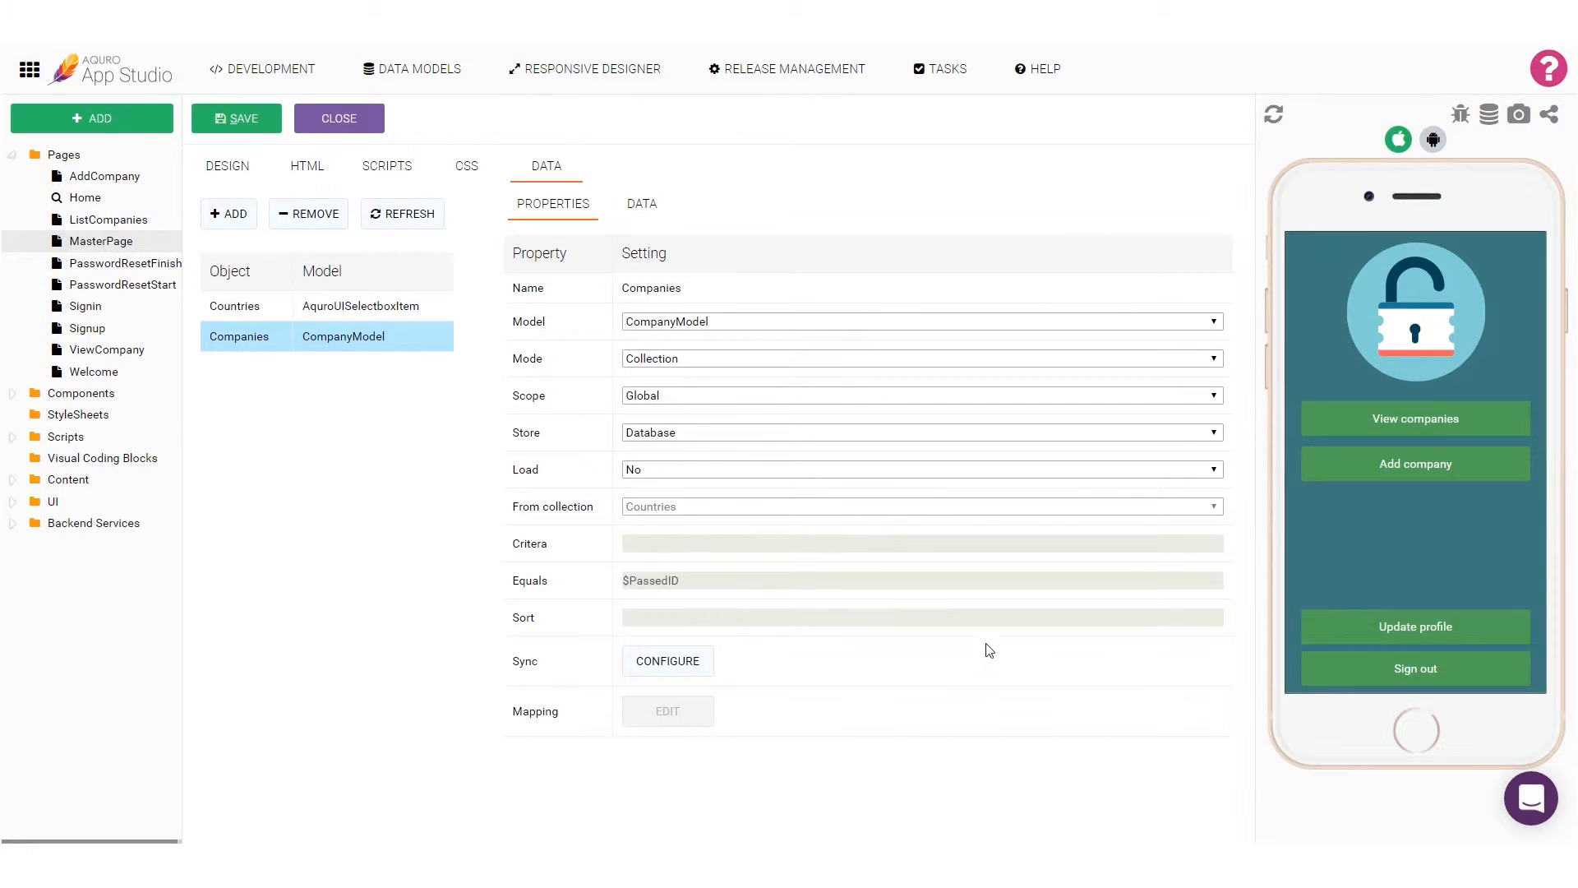
click(220, 118)
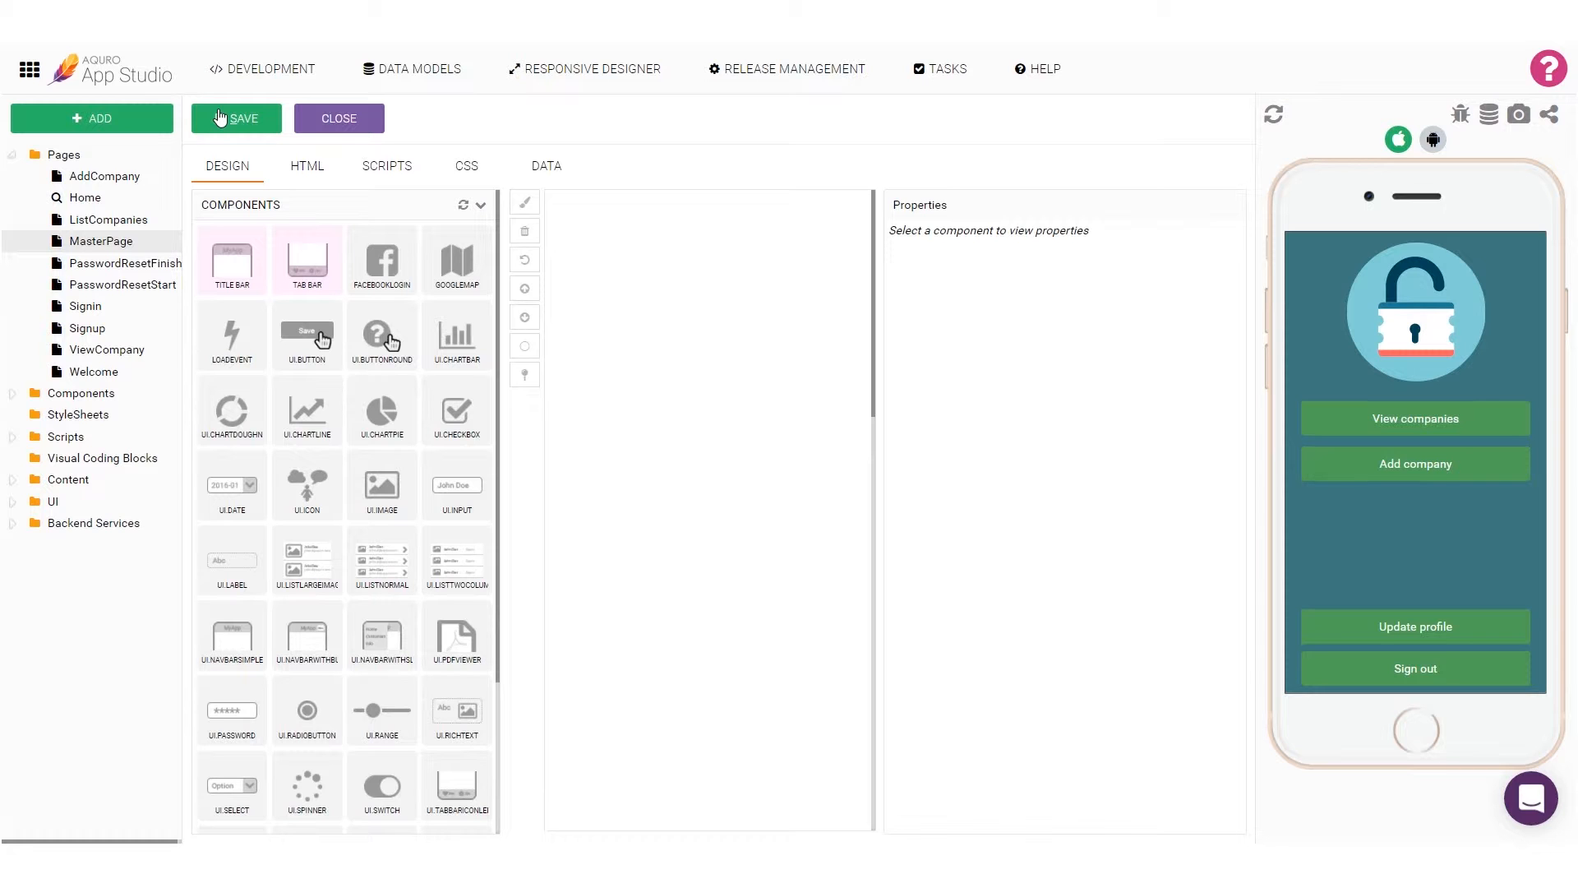
In the click event code of the AddCompany page's Add company button, place a Data.Col.Add block and connect Start to it
click(116, 183)
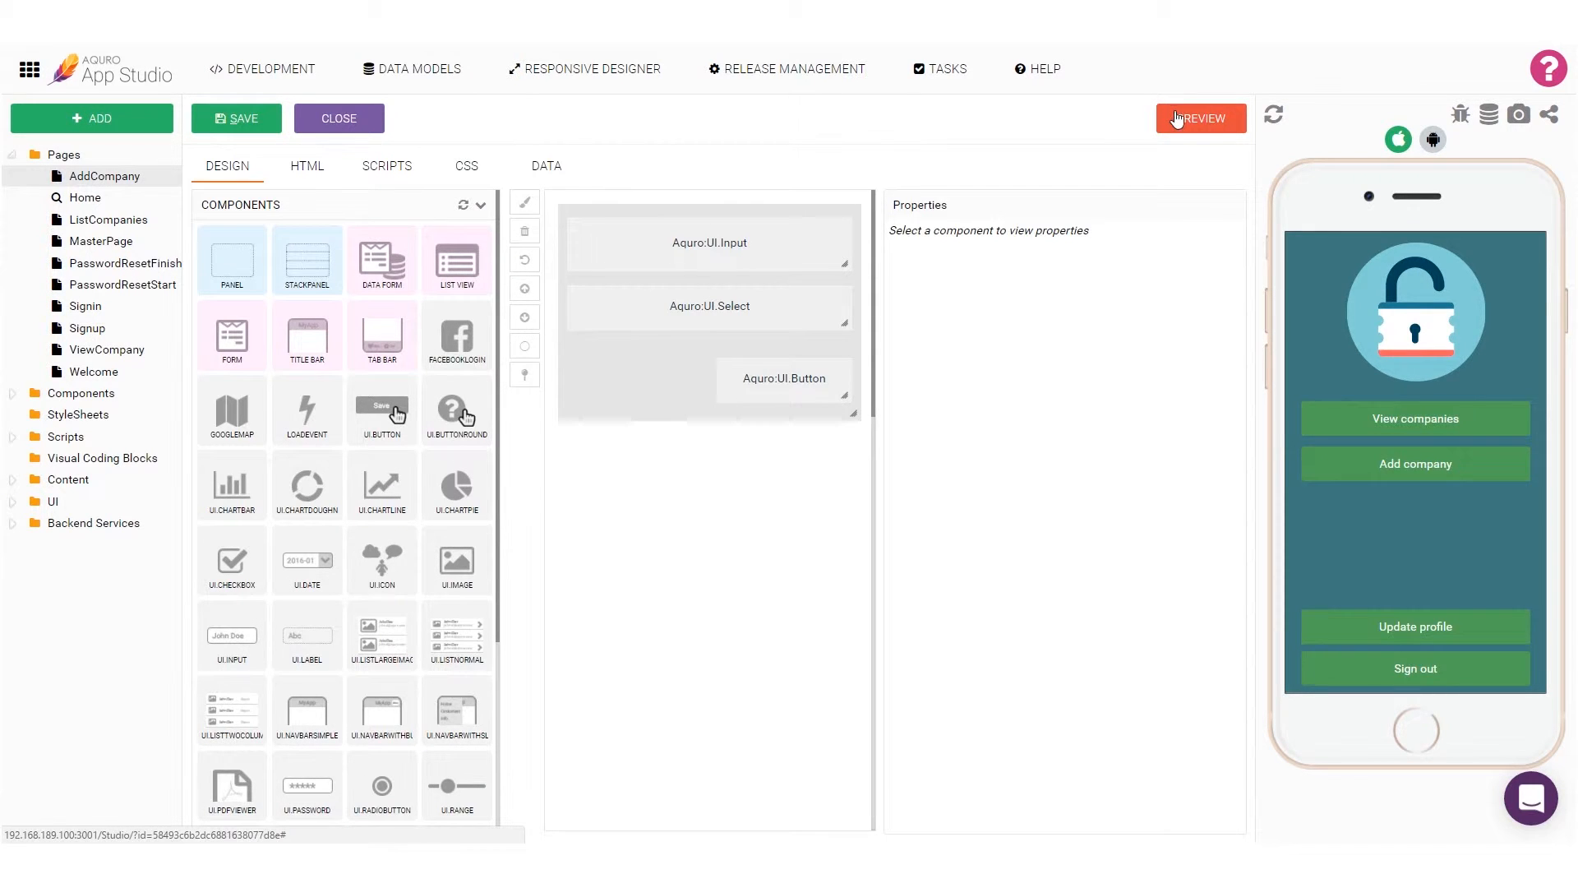
click(1178, 119)
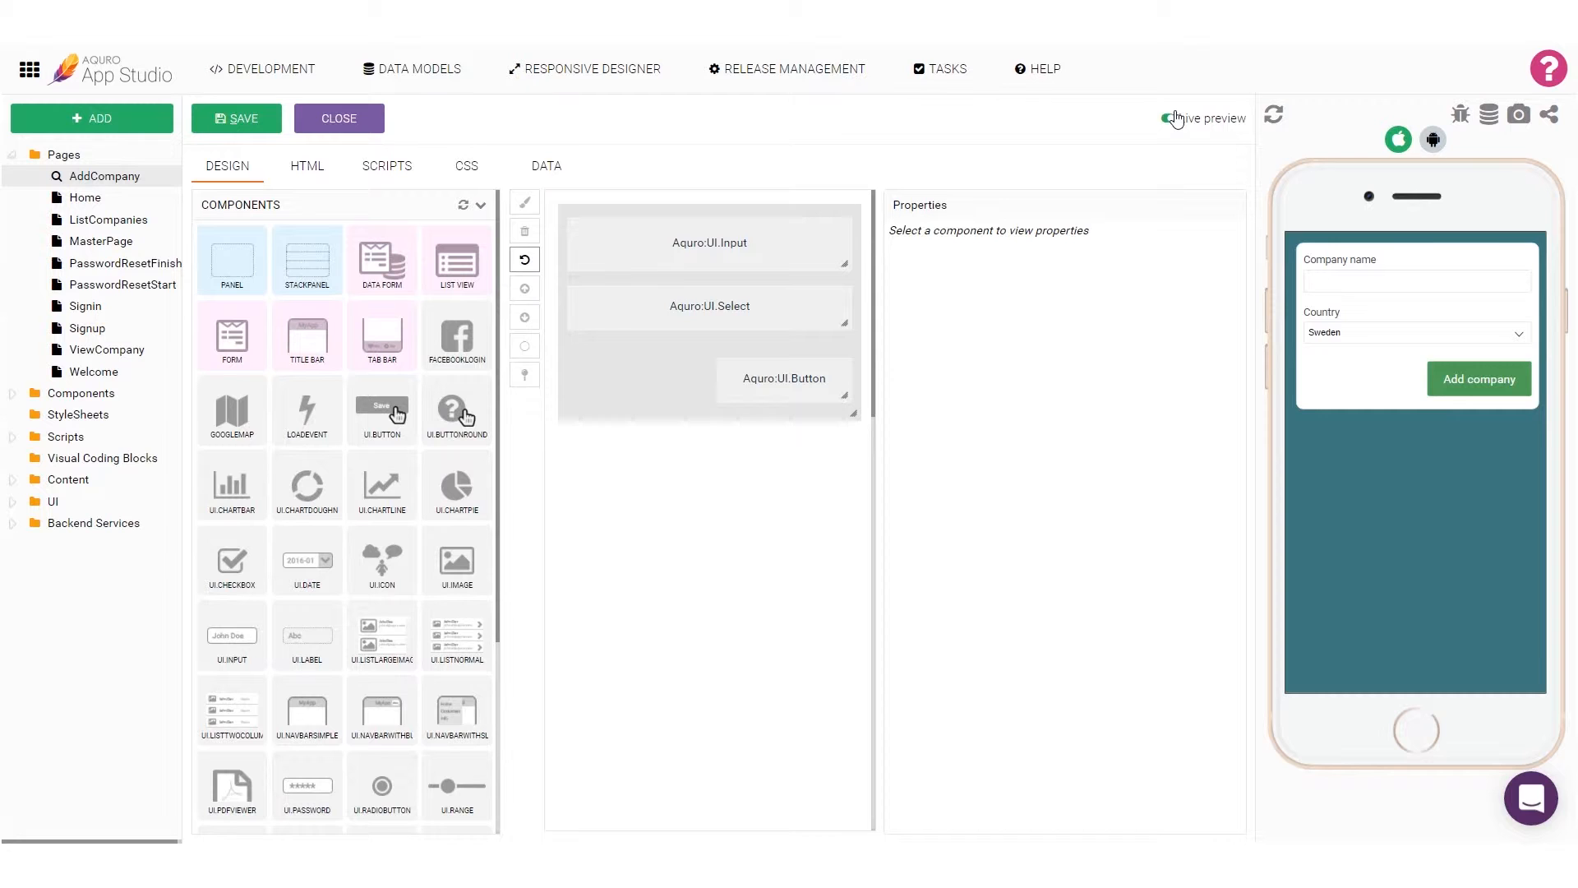
click(823, 384)
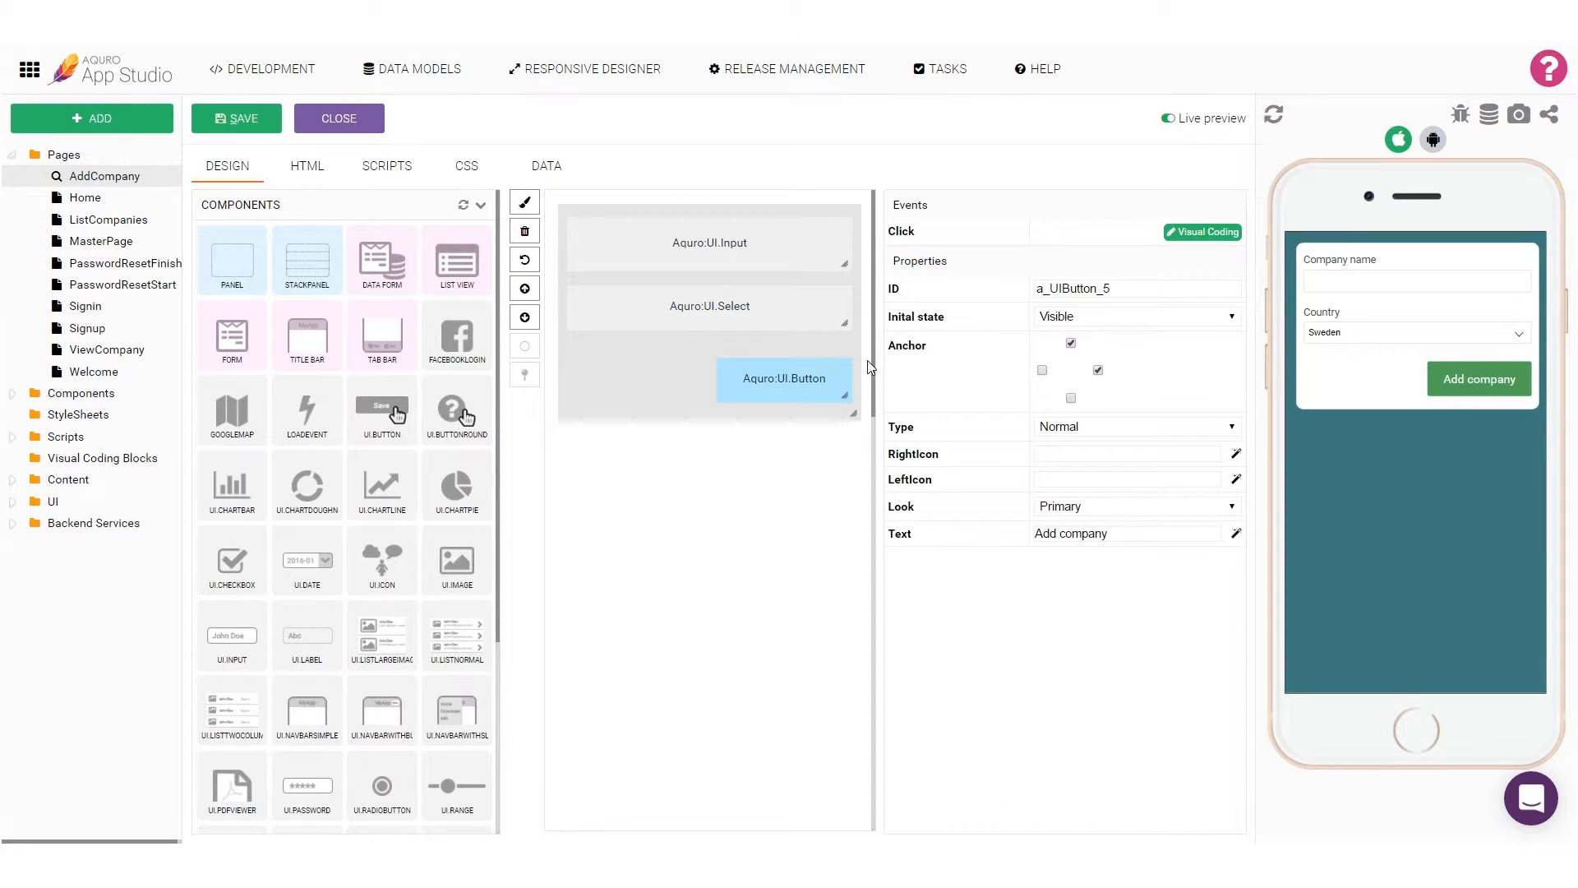
click(1192, 231)
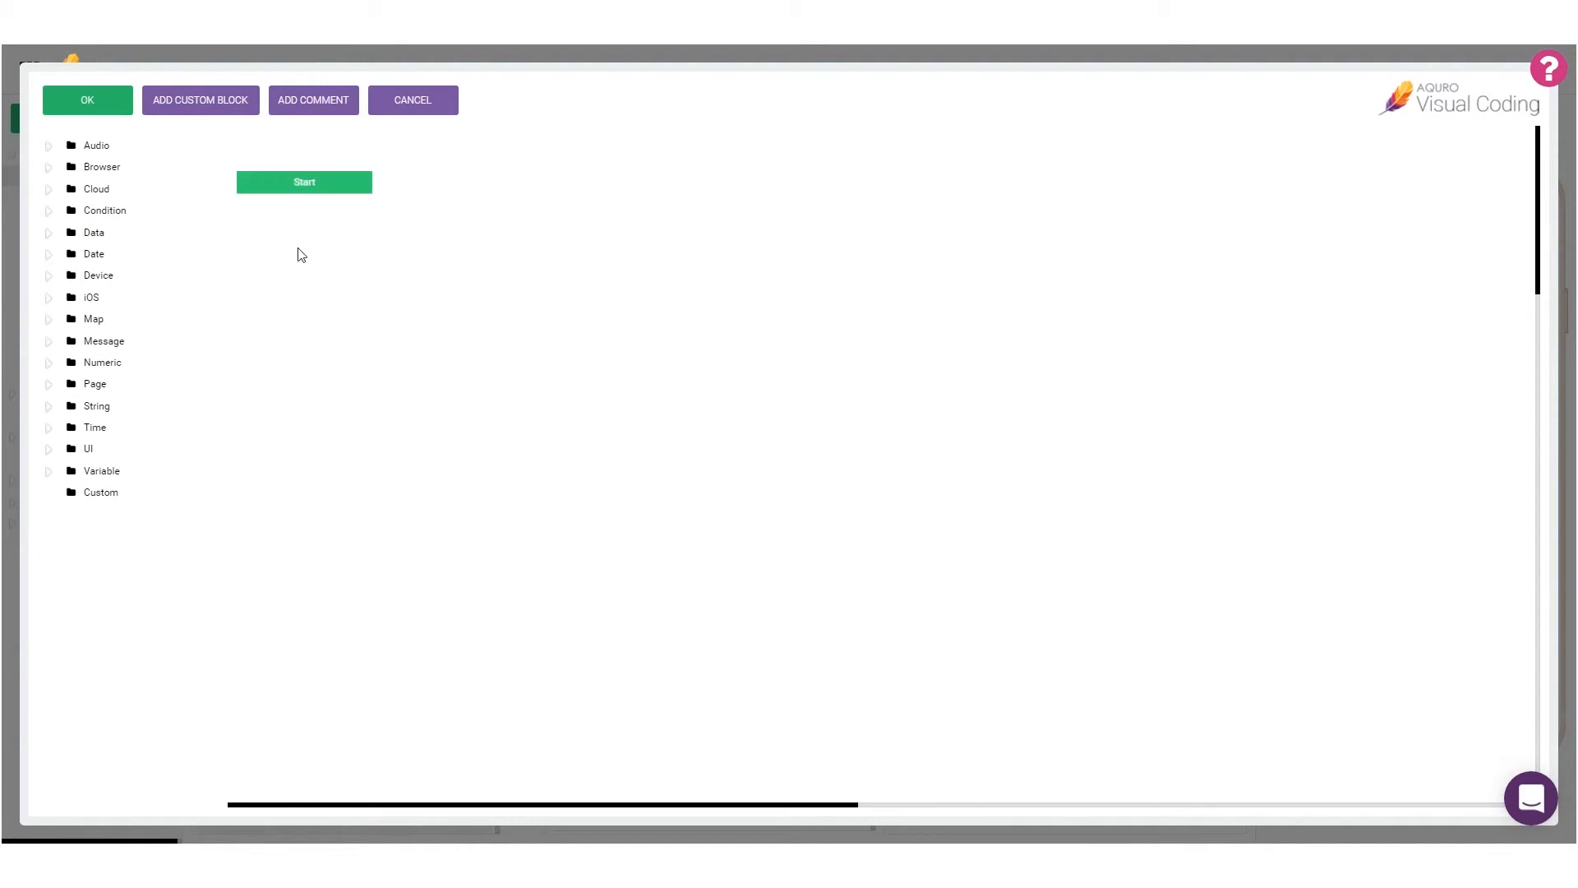
click(50, 236)
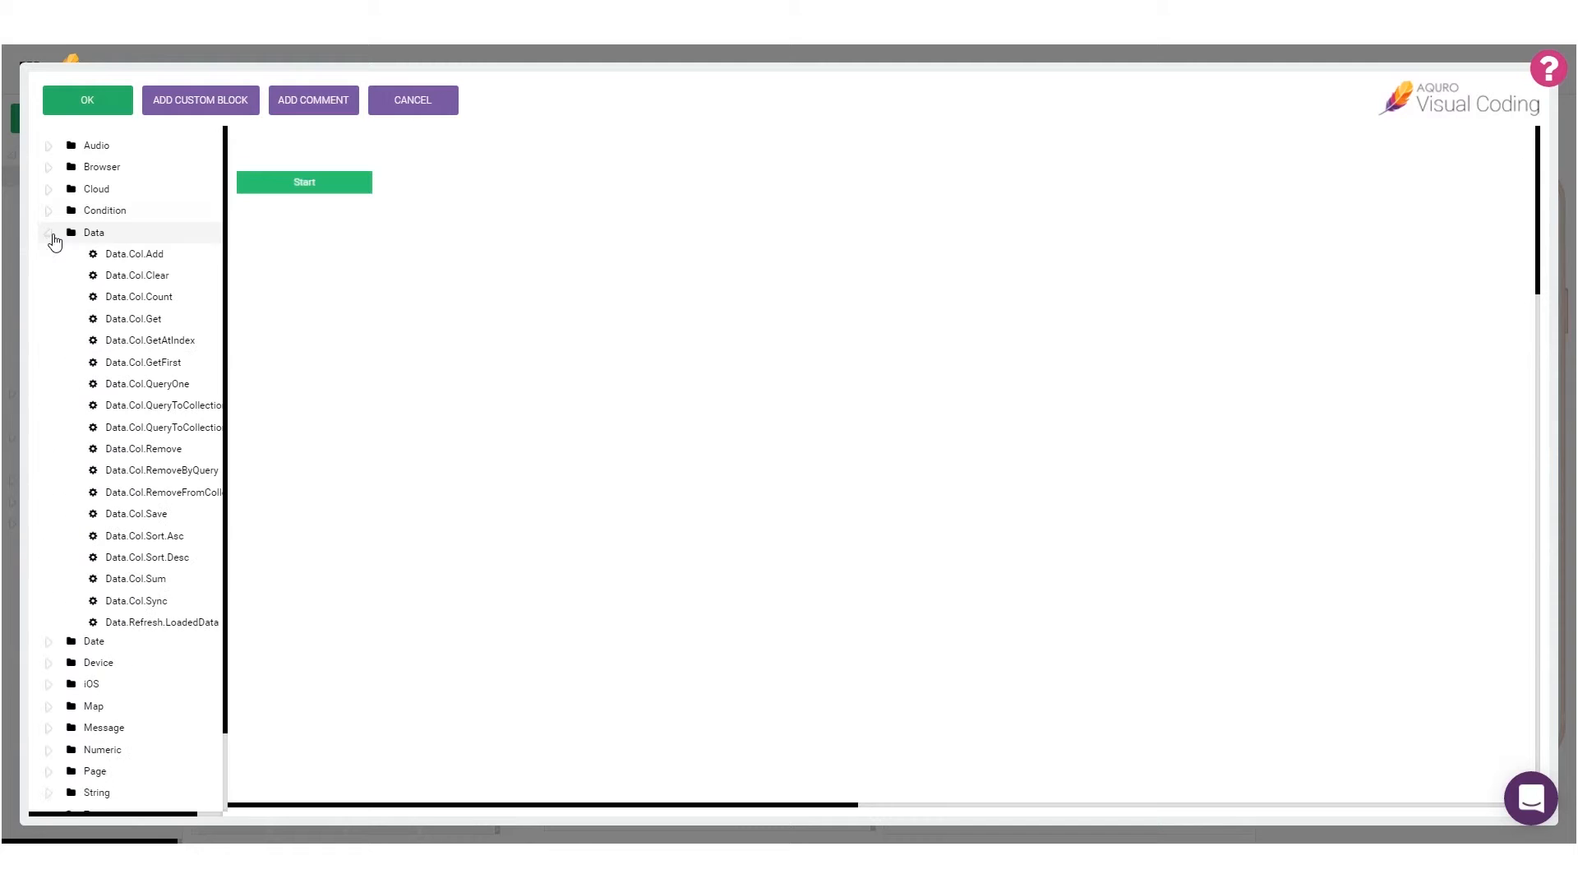
drag(125, 251, 541, 189)
drag(322, 188, 518, 184)
Map Companies to Collection, txtCompanyName to Name and lstCountry to Country in the Data.Col.Add block
double_click(539, 194)
drag(418, 156, 639, 136)
drag(415, 230, 644, 182)
mouse_move(412, 252)
mouse_down()
mouse_move(599, 197)
mouse_move(651, 219)
mouse_up()
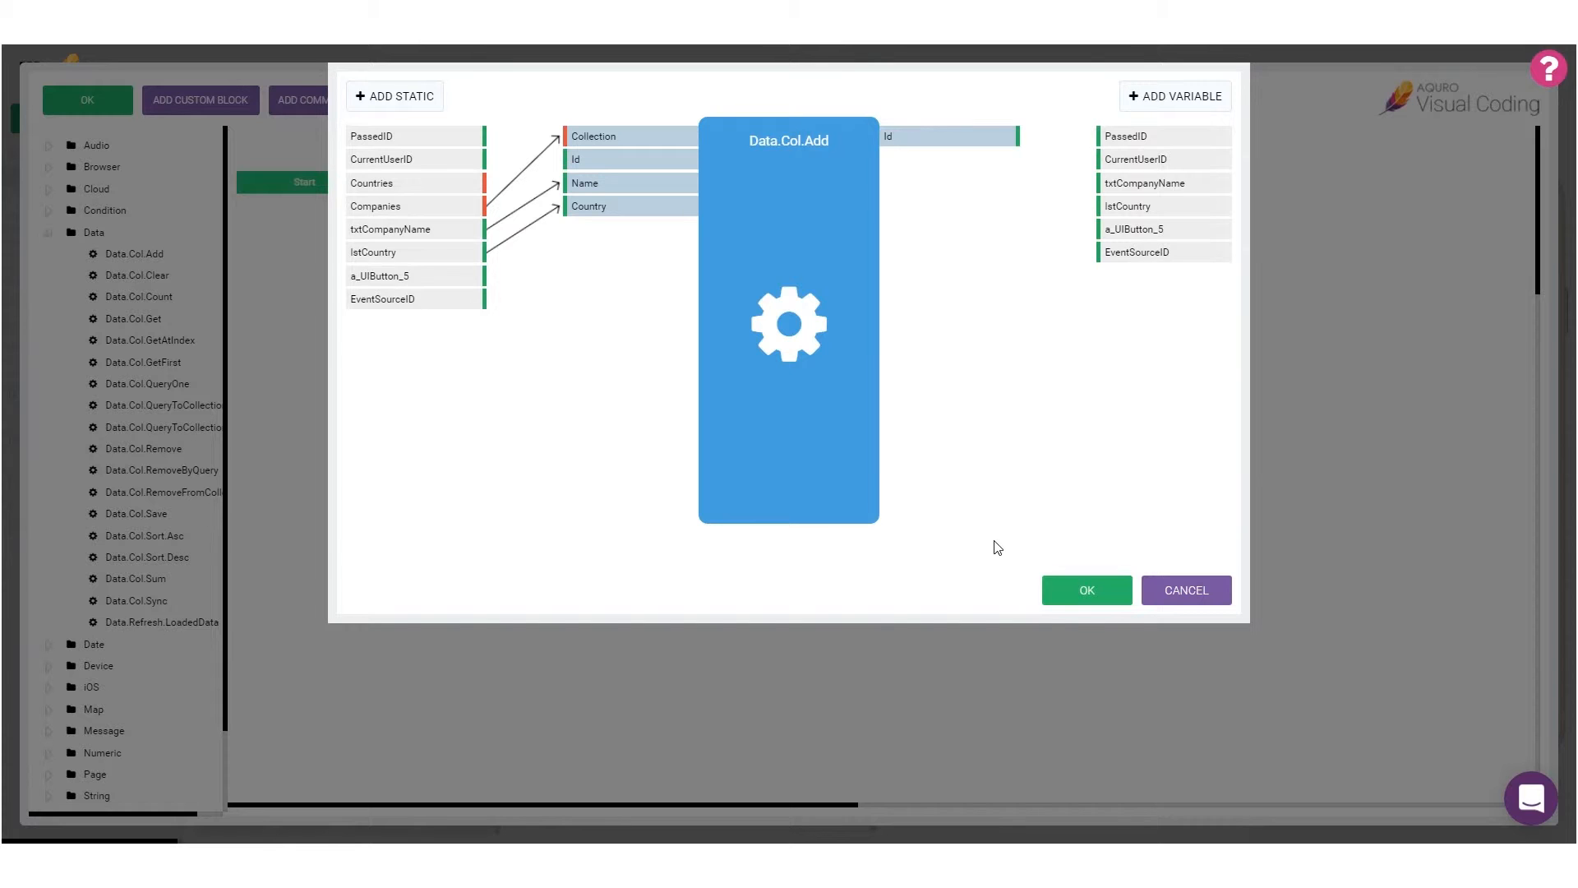
click(1069, 593)
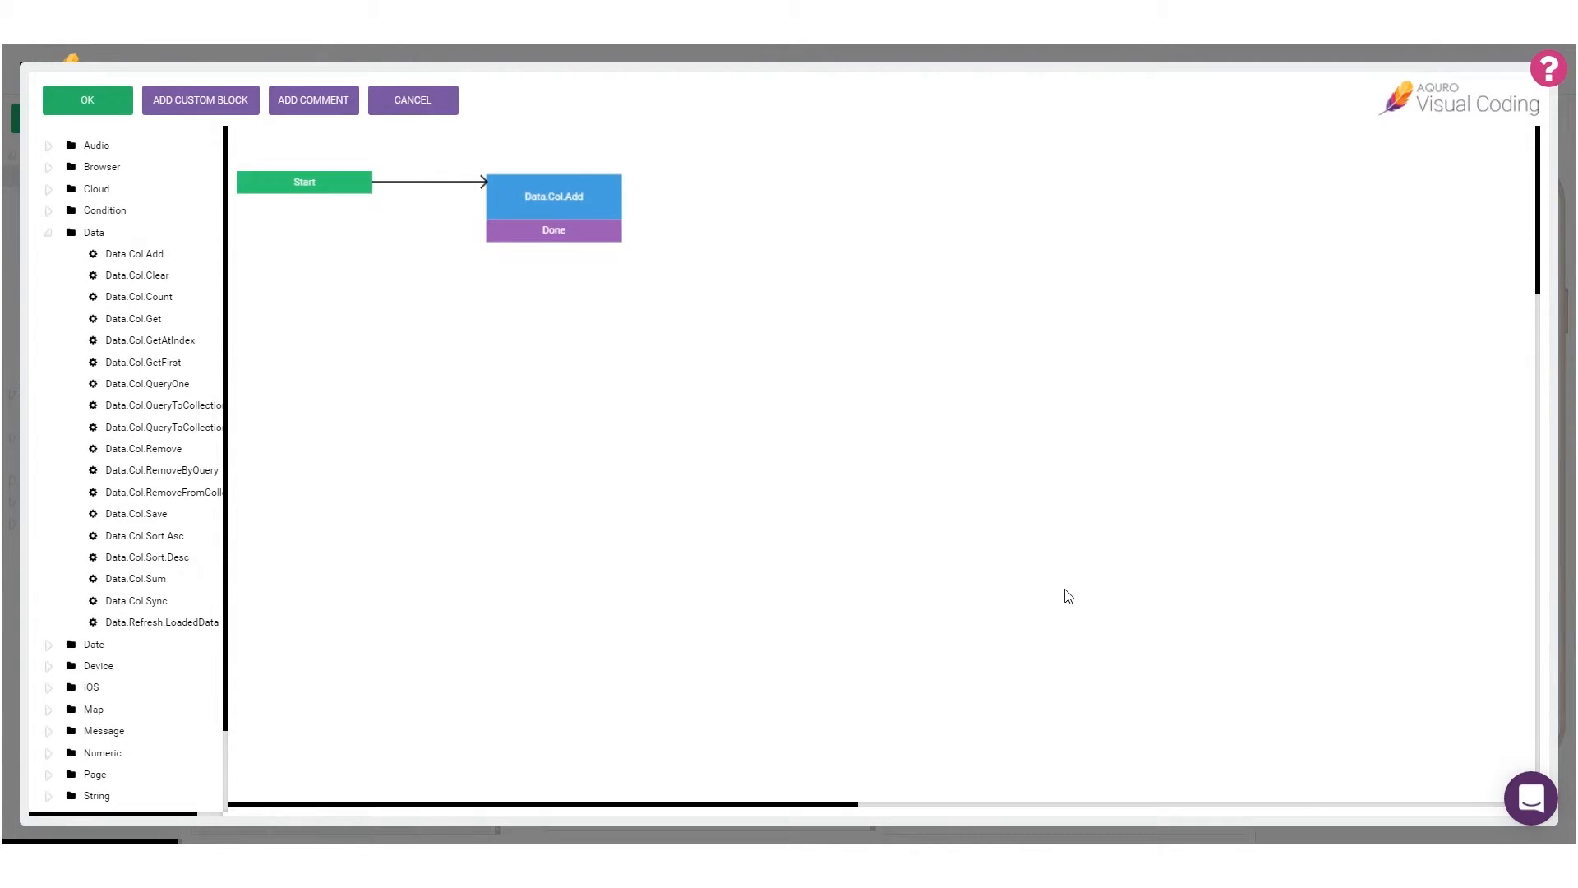
Add a Page.Load block after Data.Col.Add with Home as its page, accept the visual code and save the AddCompany page
scroll(50, 685, down, 1)
click(50, 684)
drag(132, 705, 724, 216)
click(720, 235)
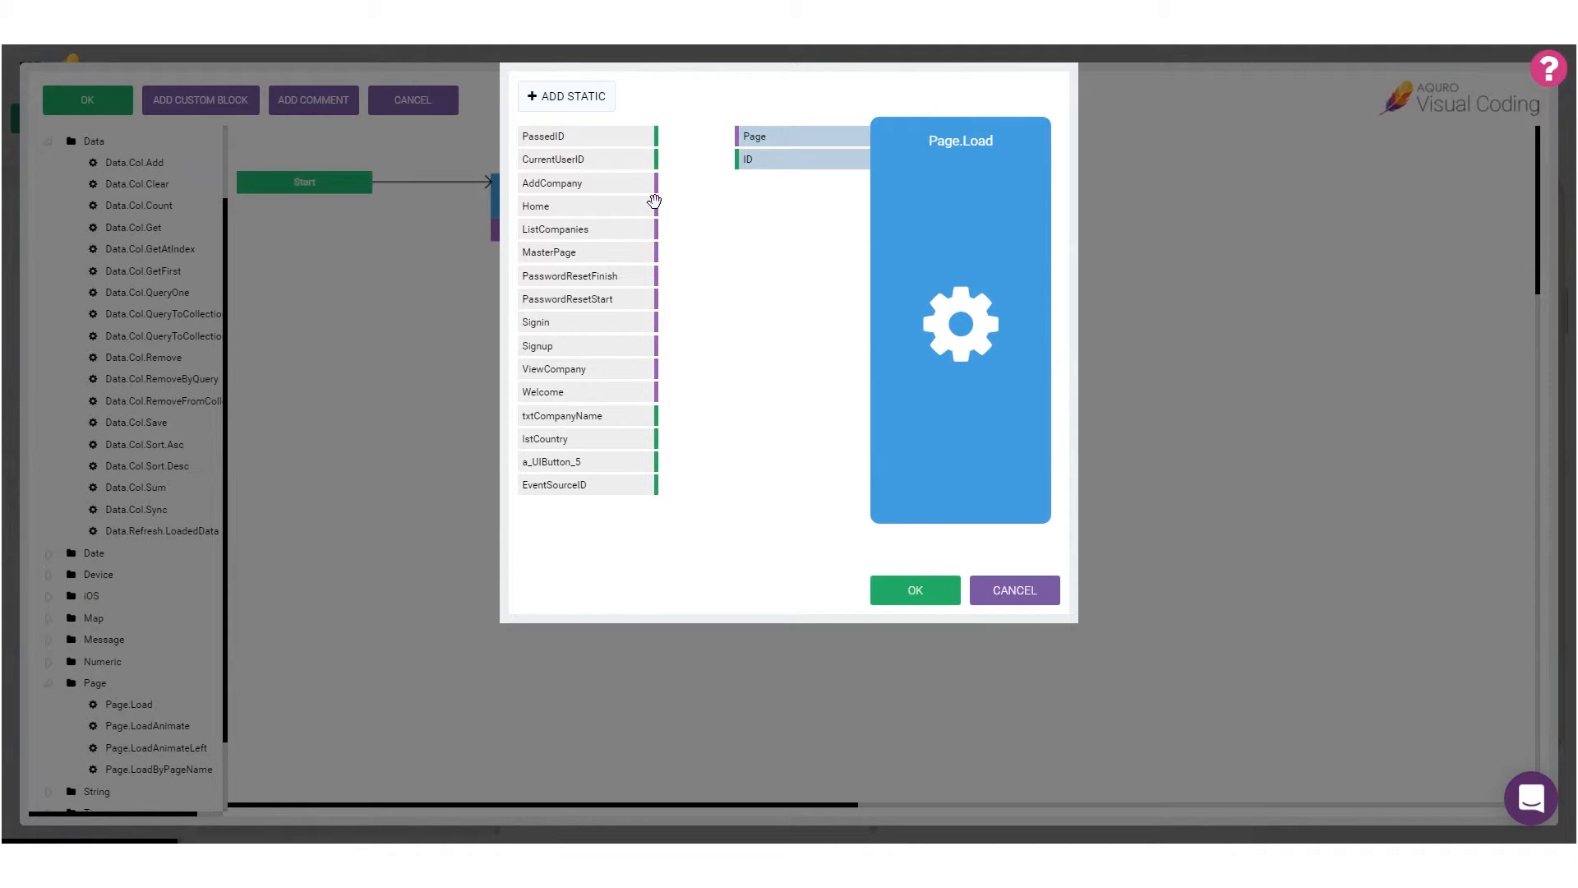
drag(600, 208, 802, 138)
click(900, 589)
click(89, 100)
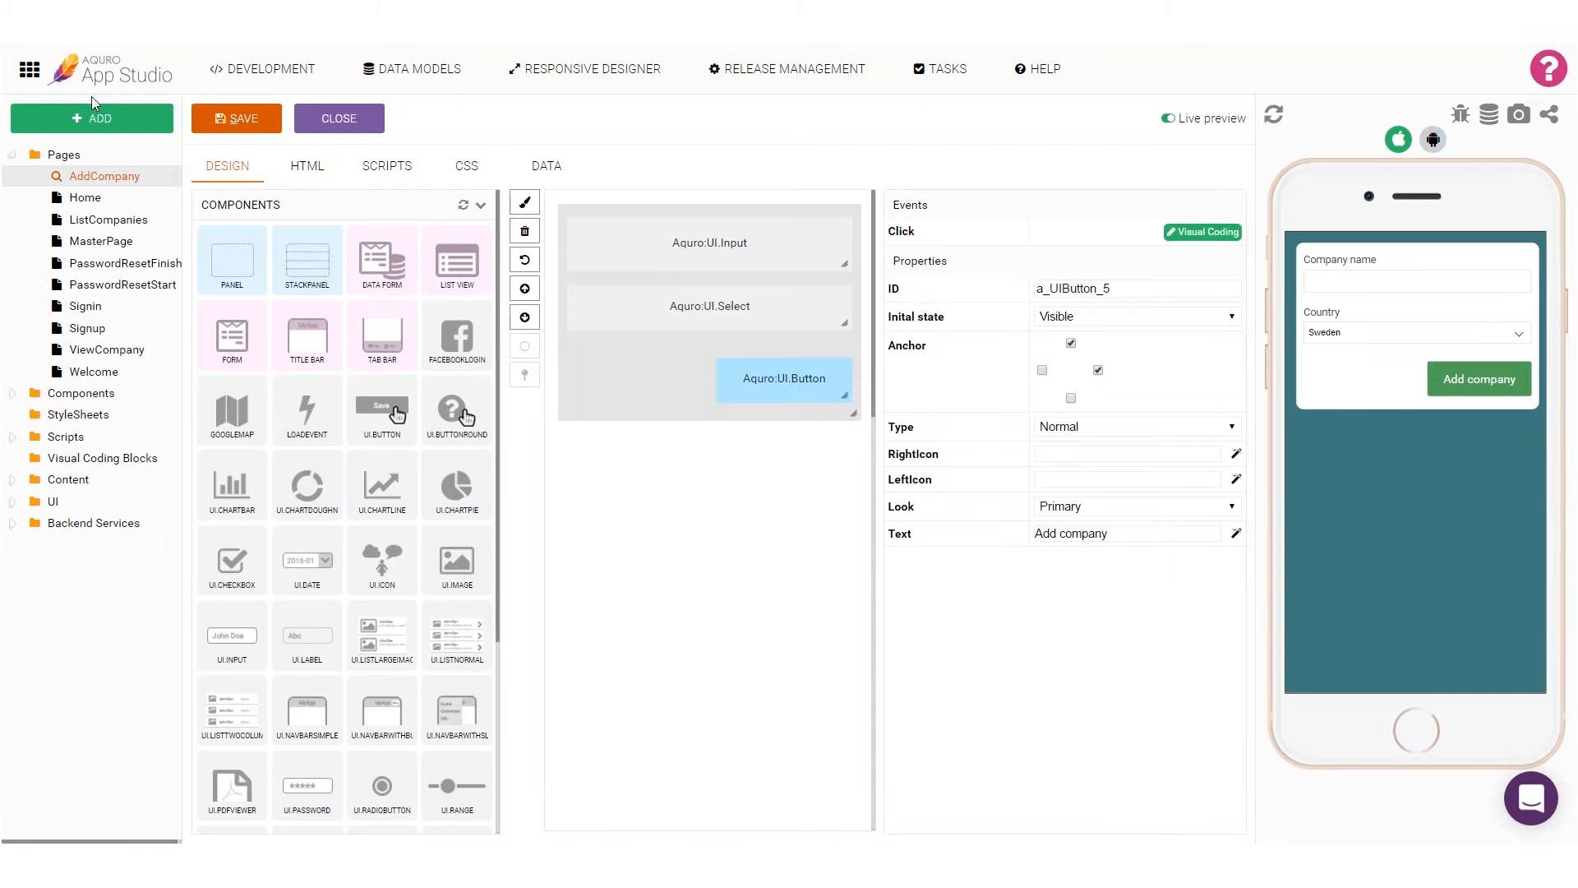
click(237, 126)
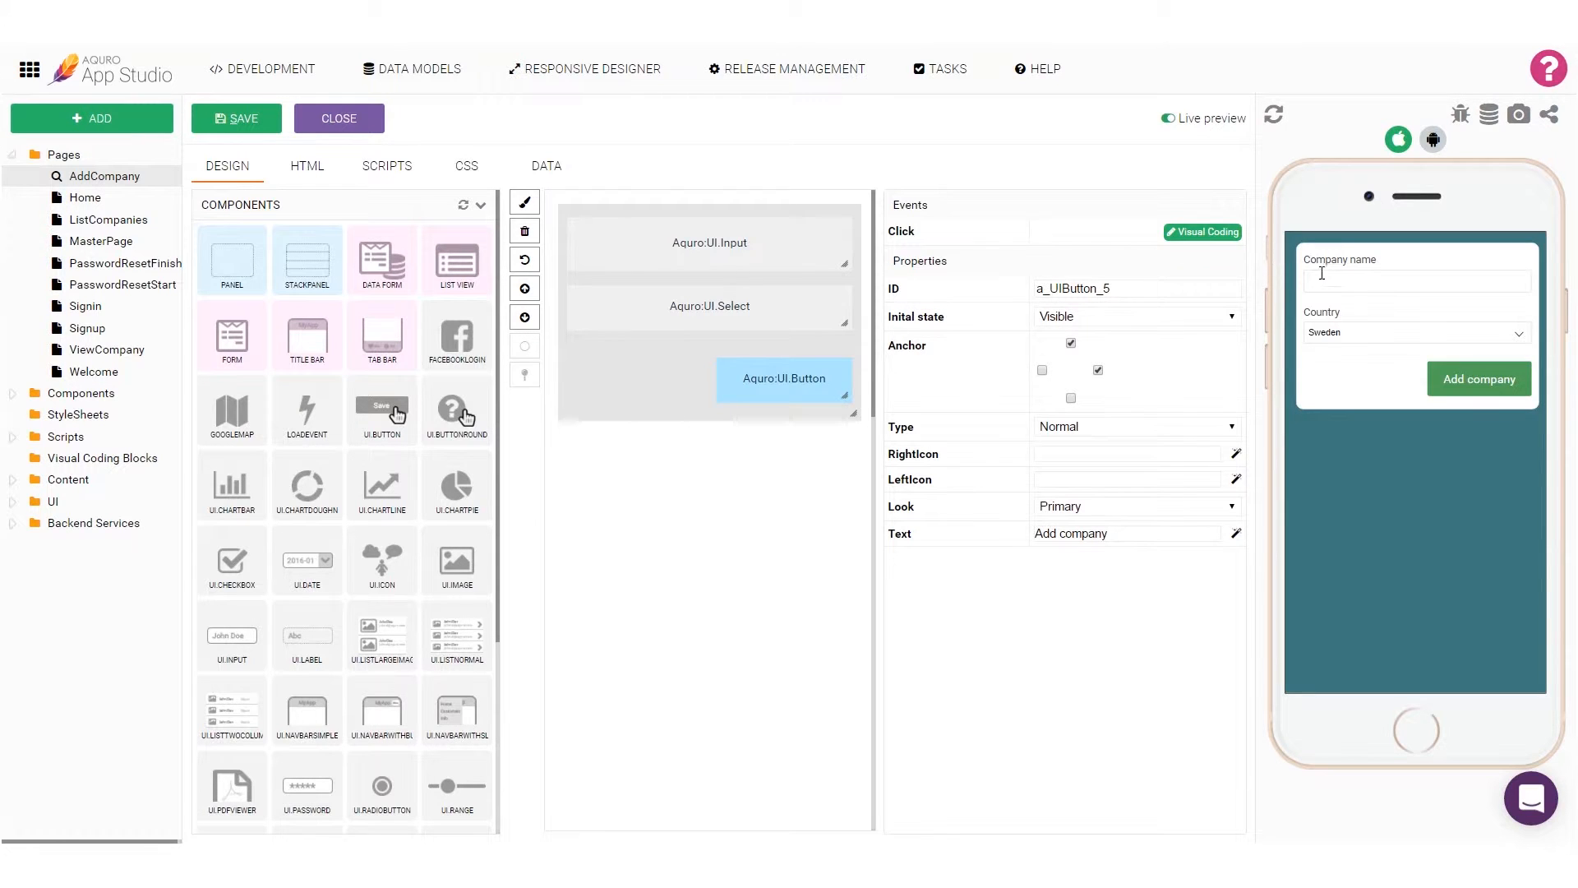
Add a company named Company 1 in the live preview and open the in-app database explorer
text(Company 1)
click(1464, 379)
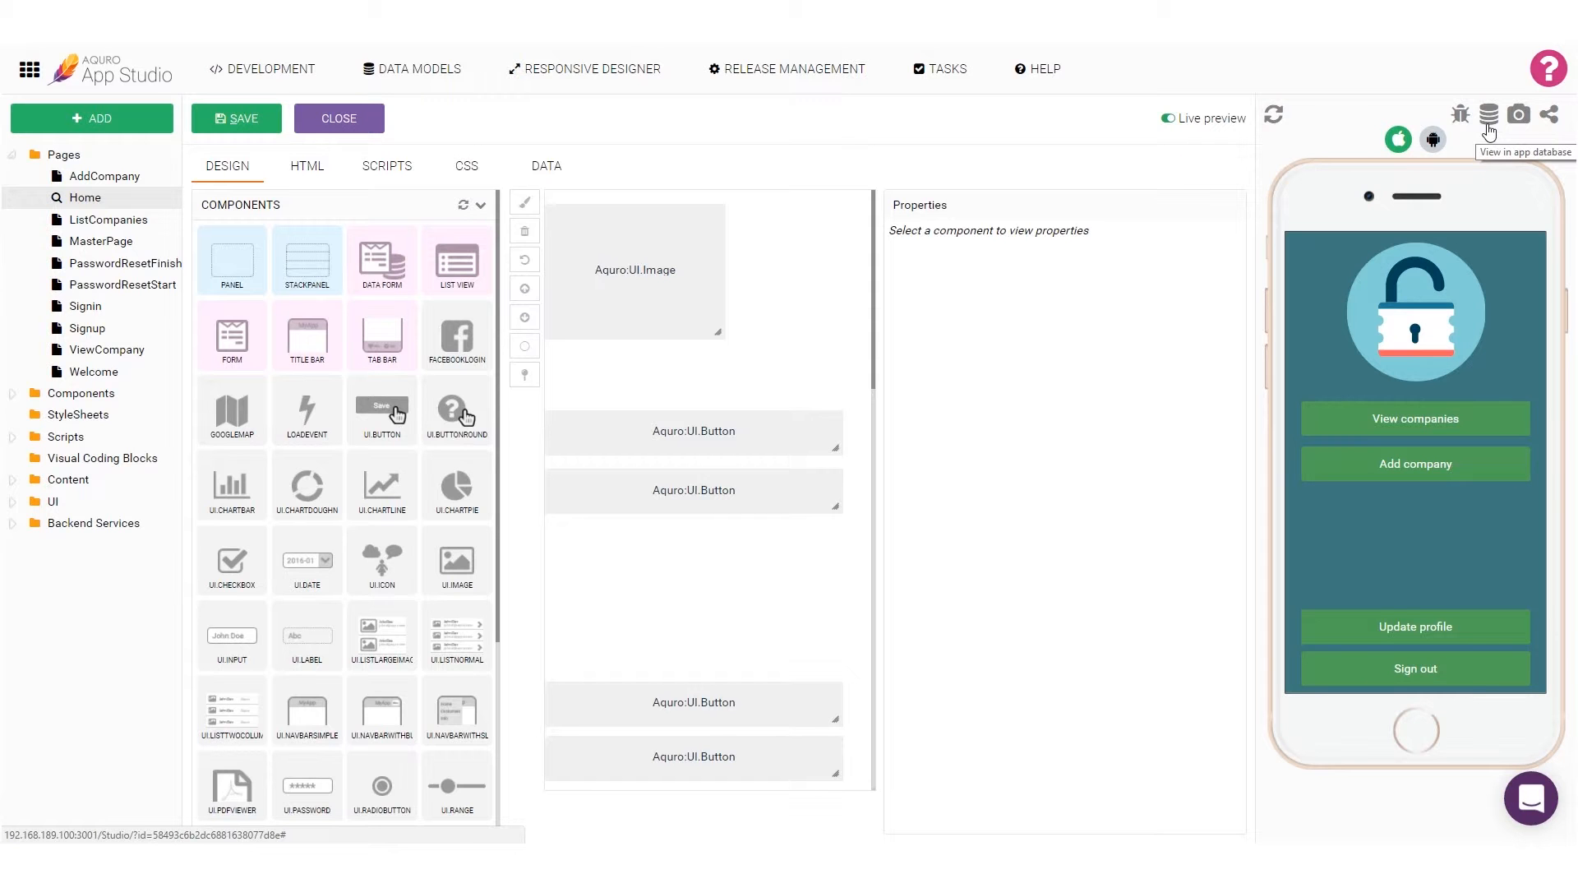
click(1489, 123)
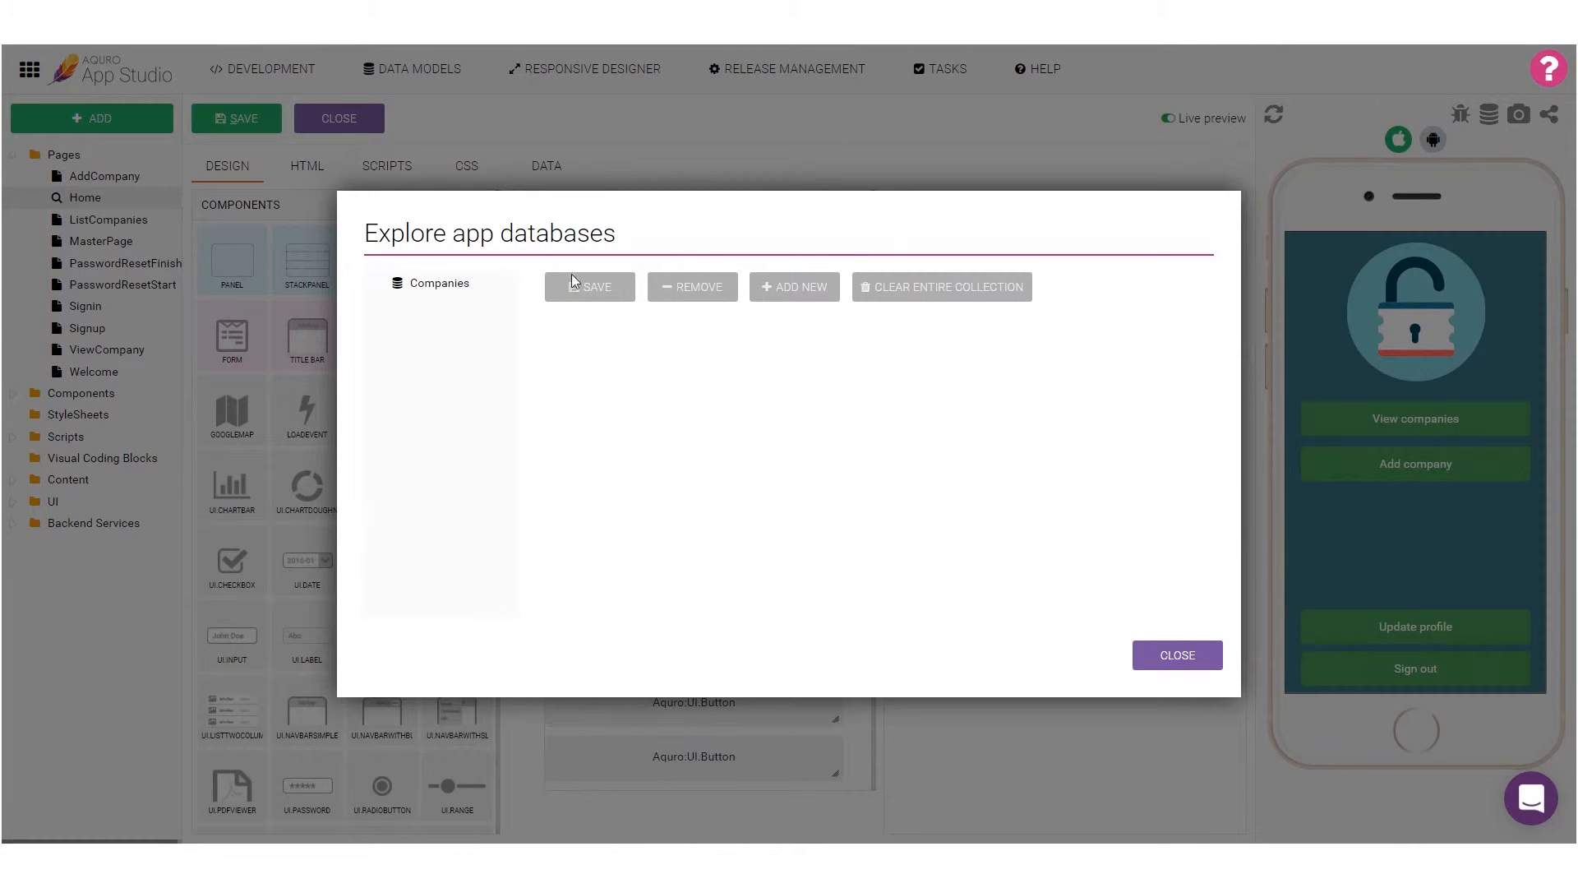
View the Companies records in the in-app database explorer, and view the synchronized Companies collection in the cloud database
click(448, 290)
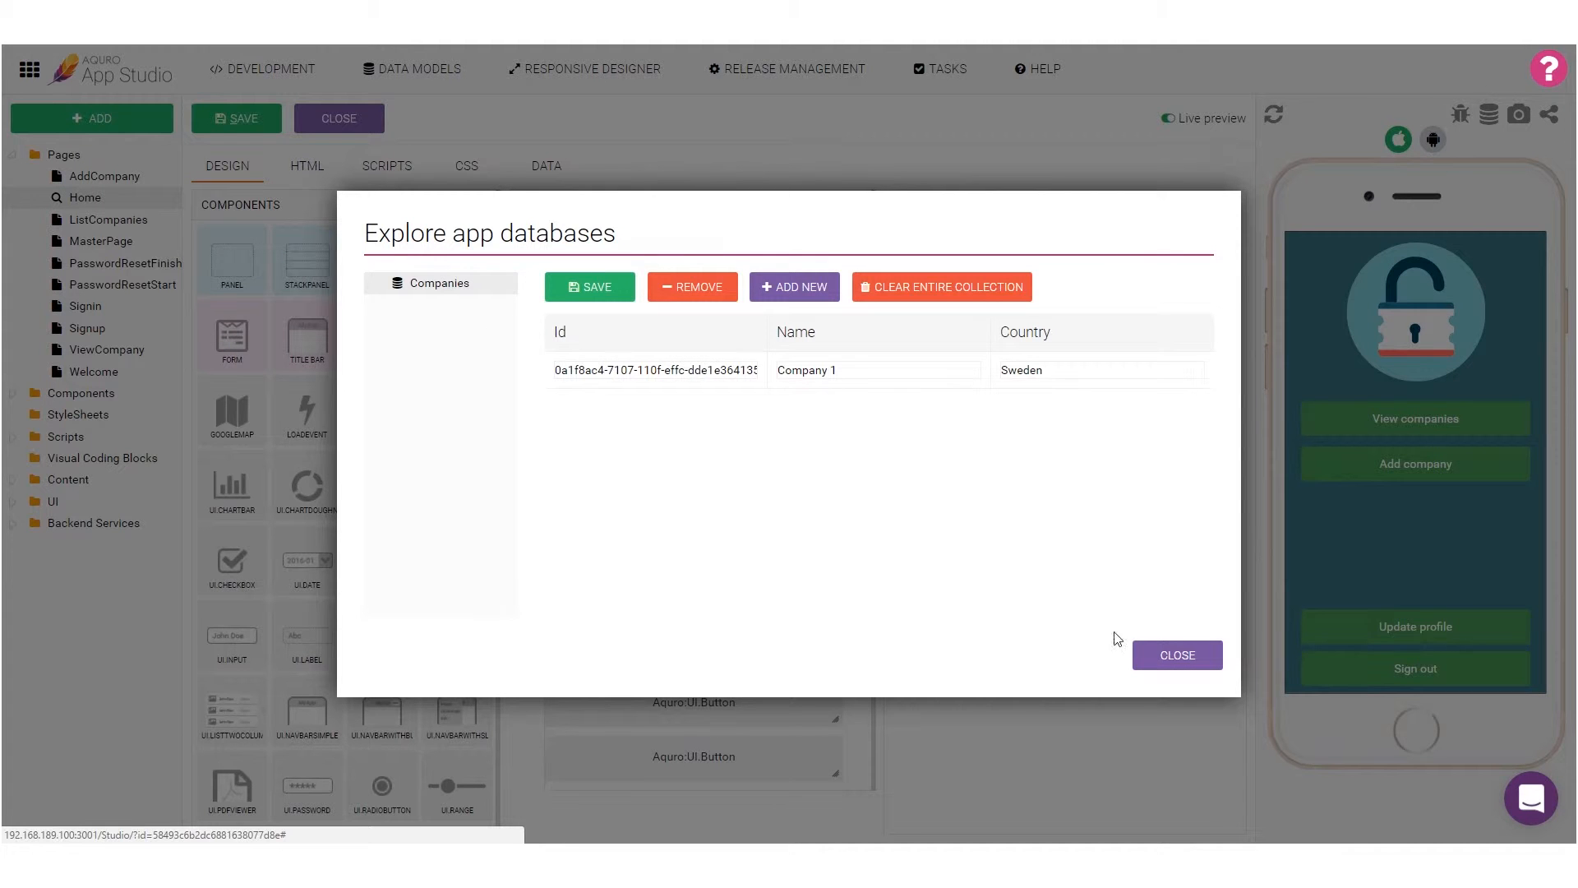
click(1163, 657)
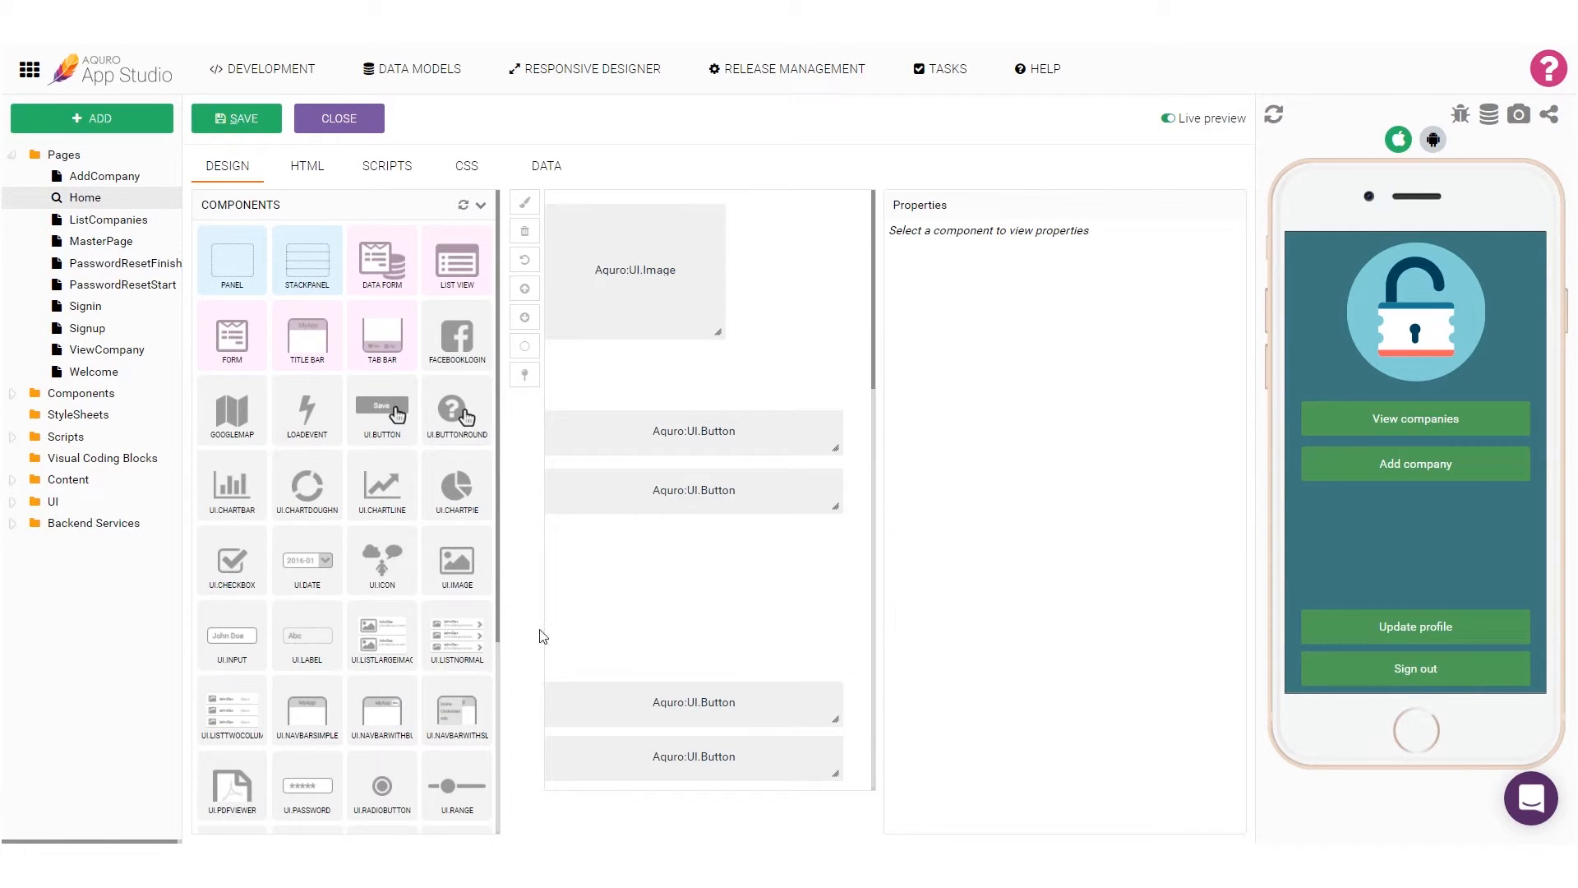
click(12, 524)
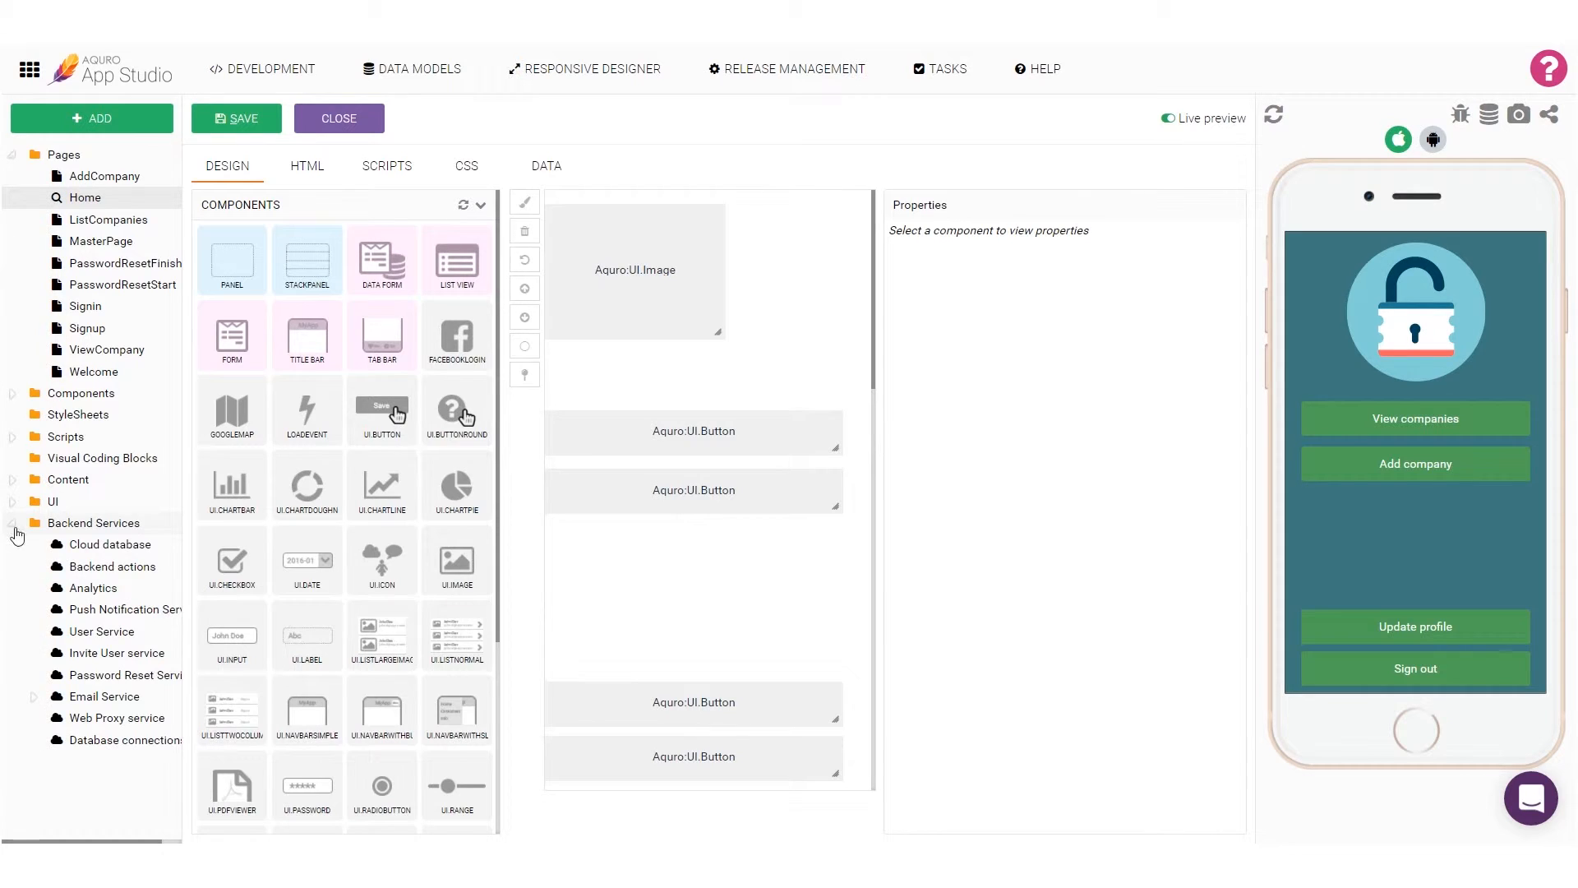
click(104, 545)
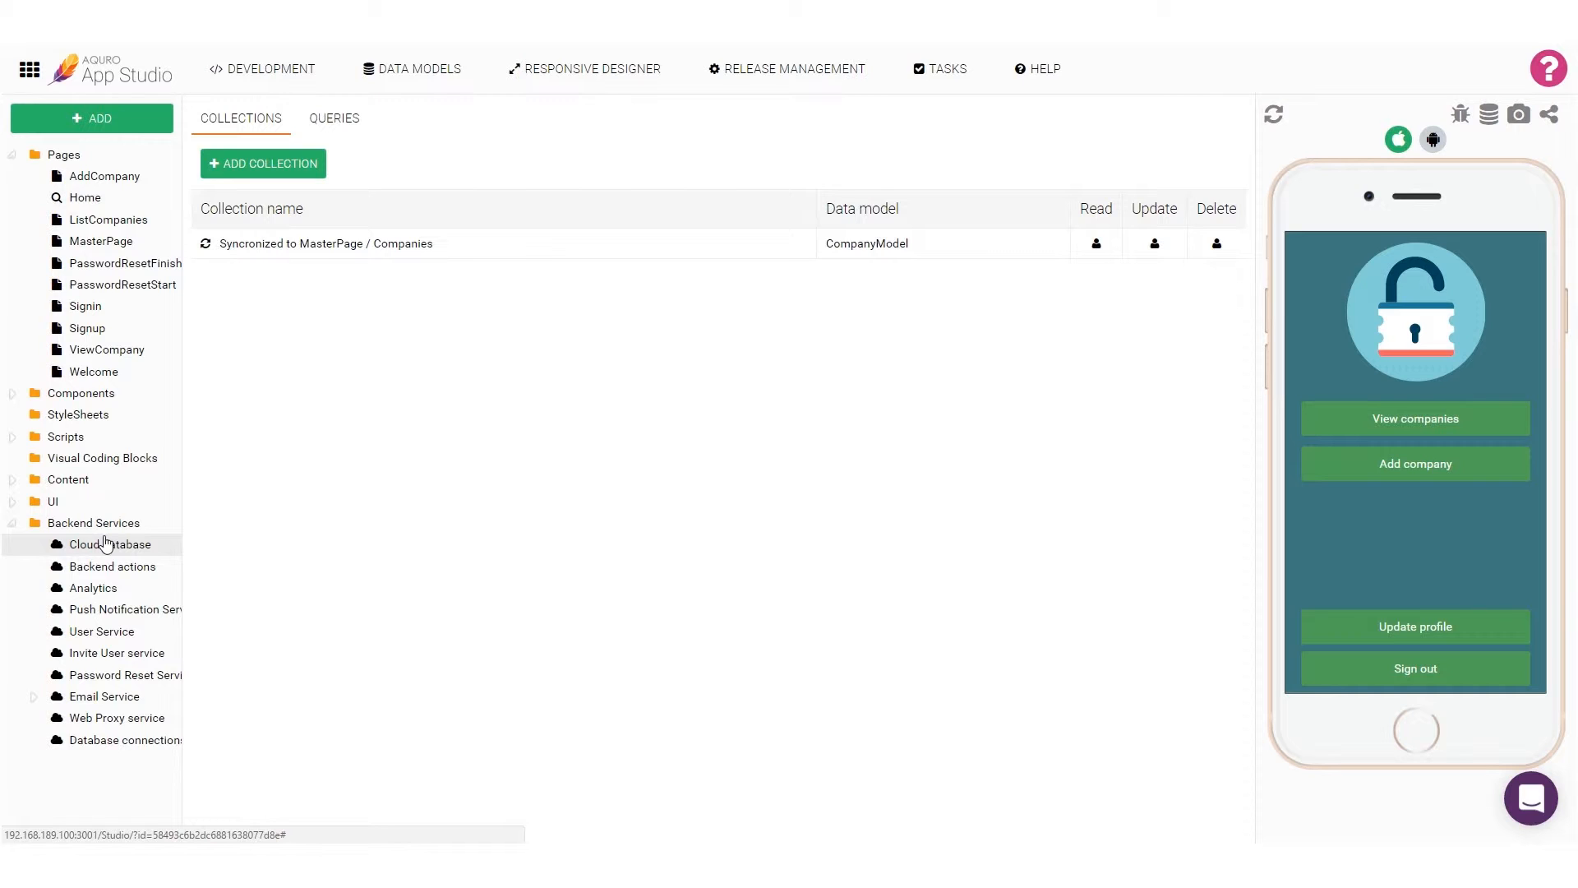
click(363, 246)
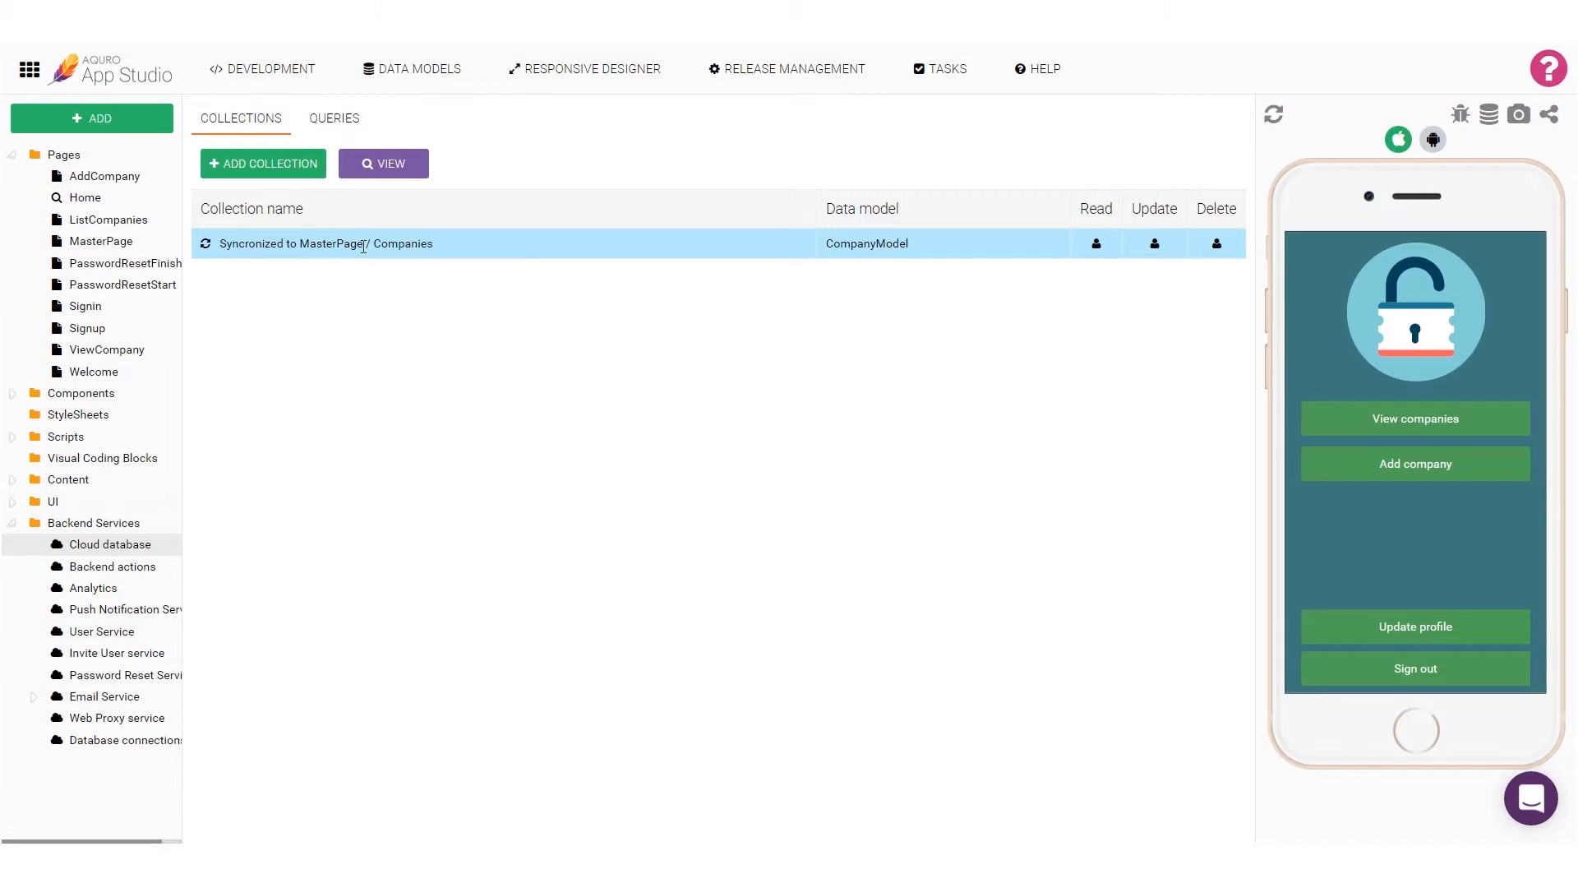
click(383, 164)
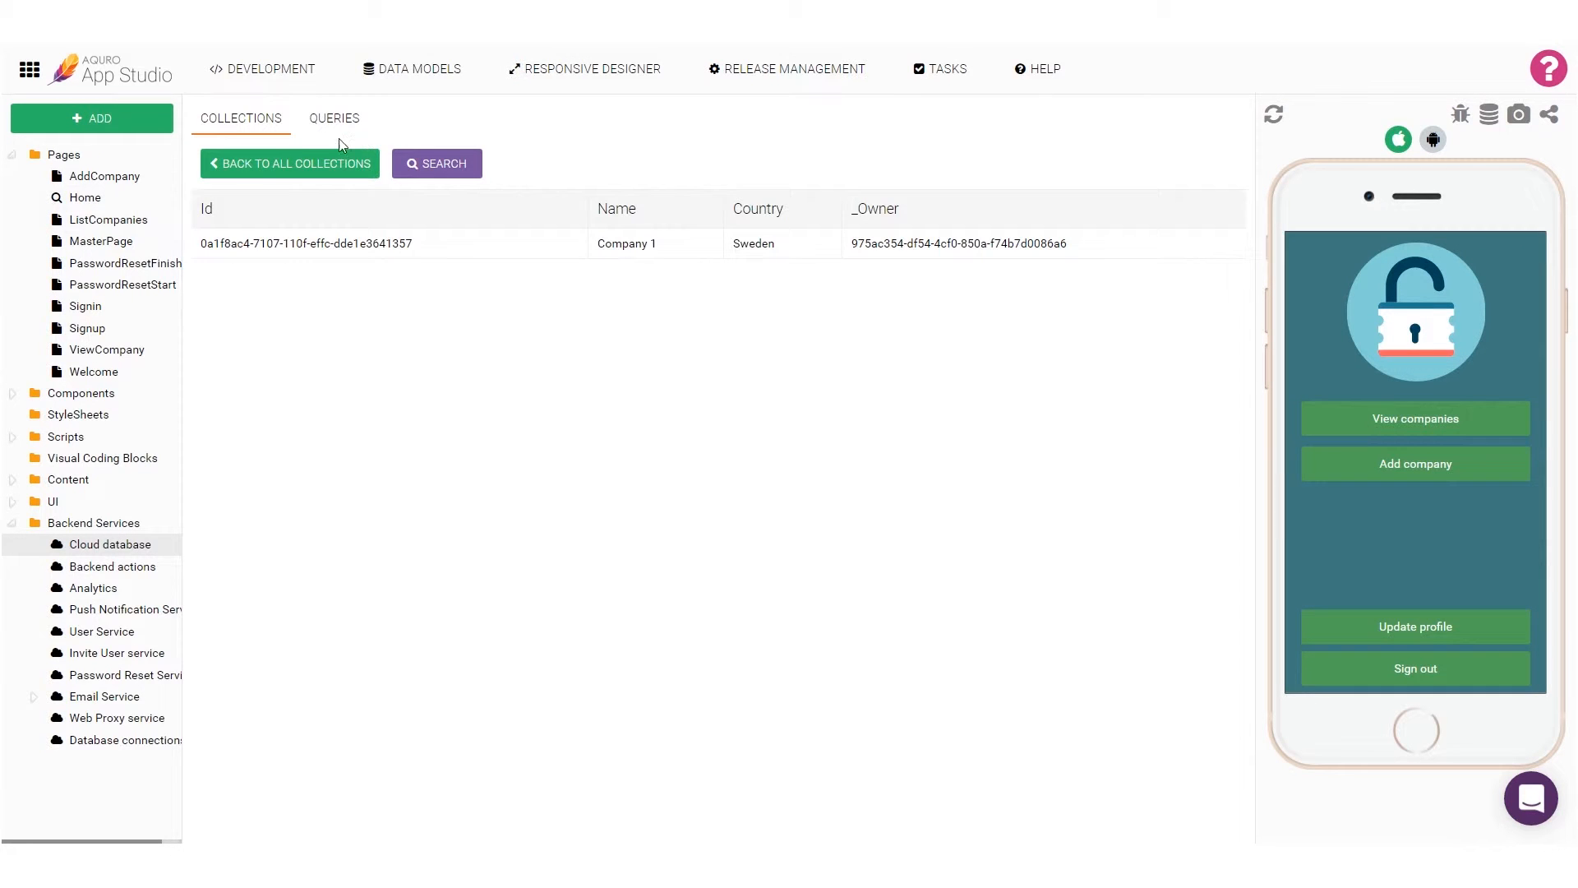
Set the ListCompanies page's list view to load from the existing Companies collection and map Name and Country to the list's text fields
click(147, 221)
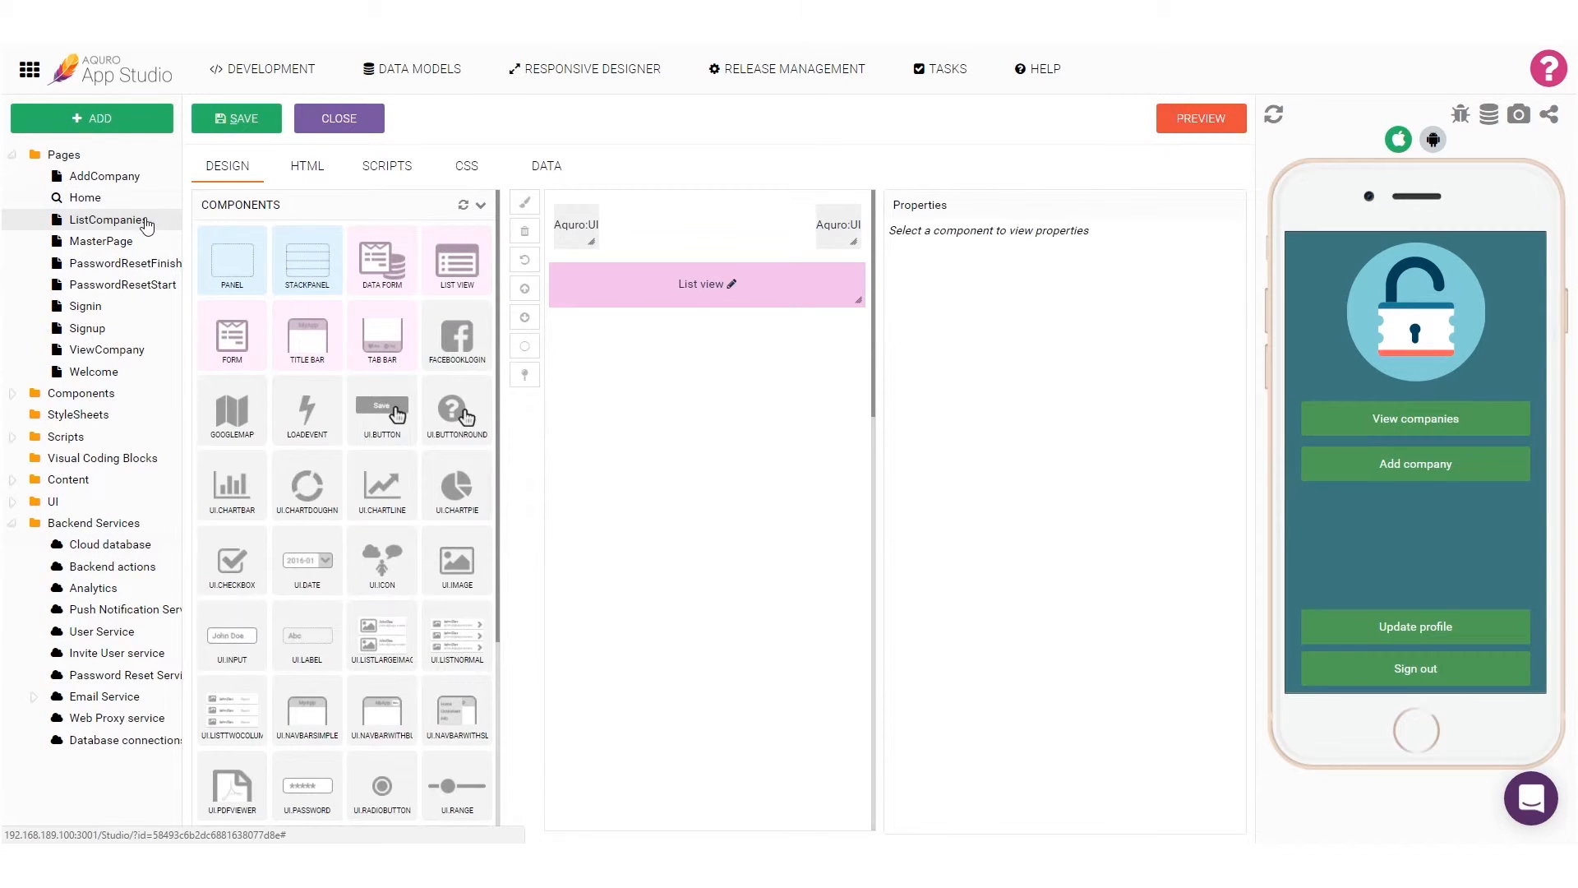
click(733, 284)
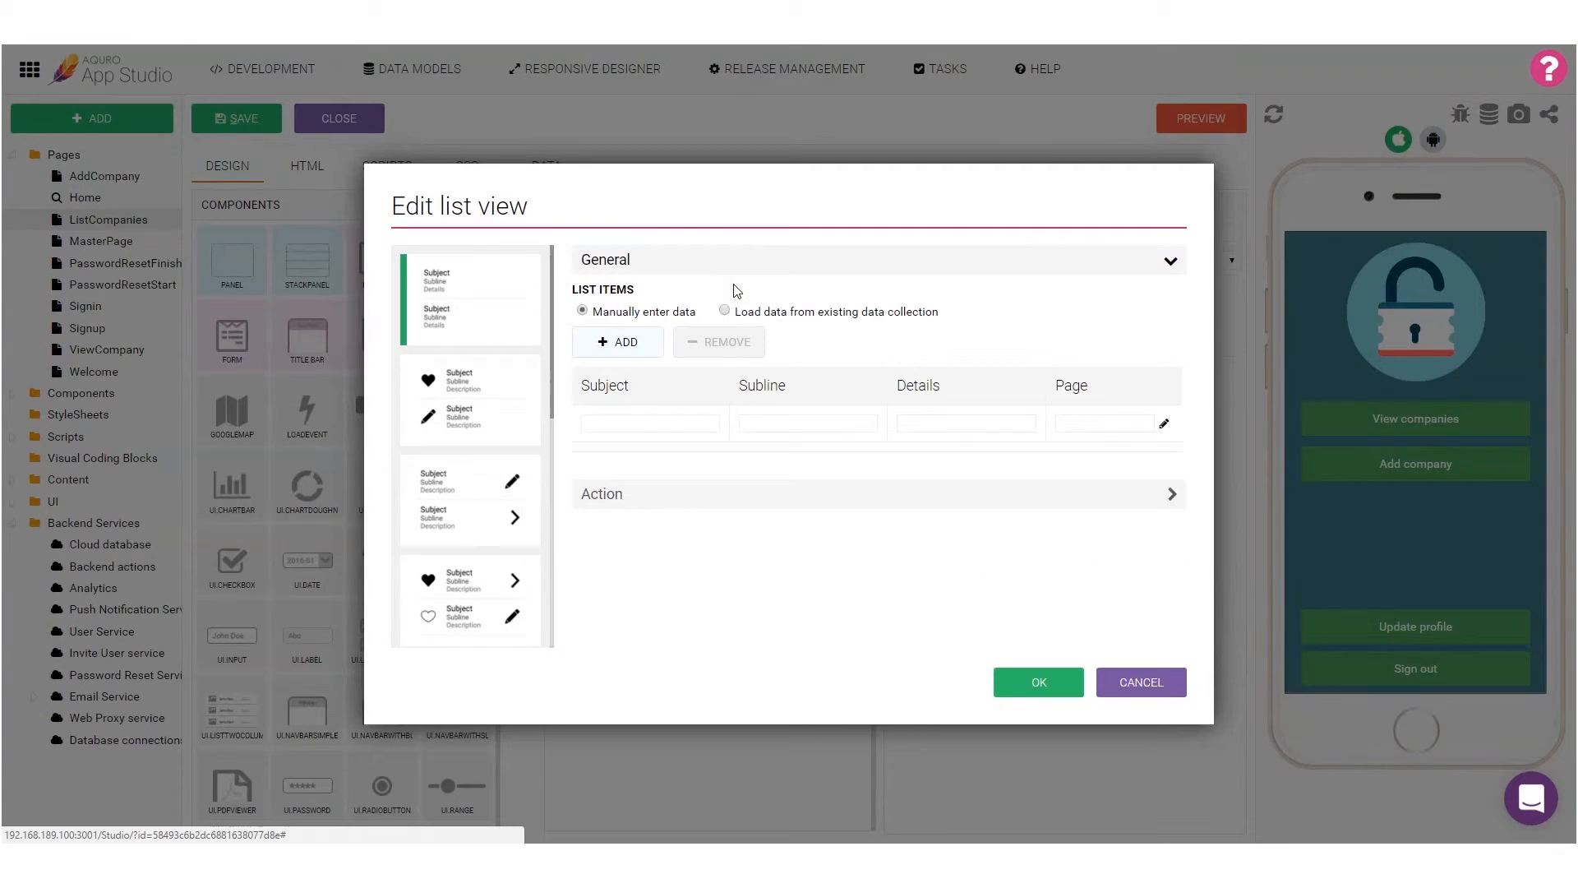
click(726, 312)
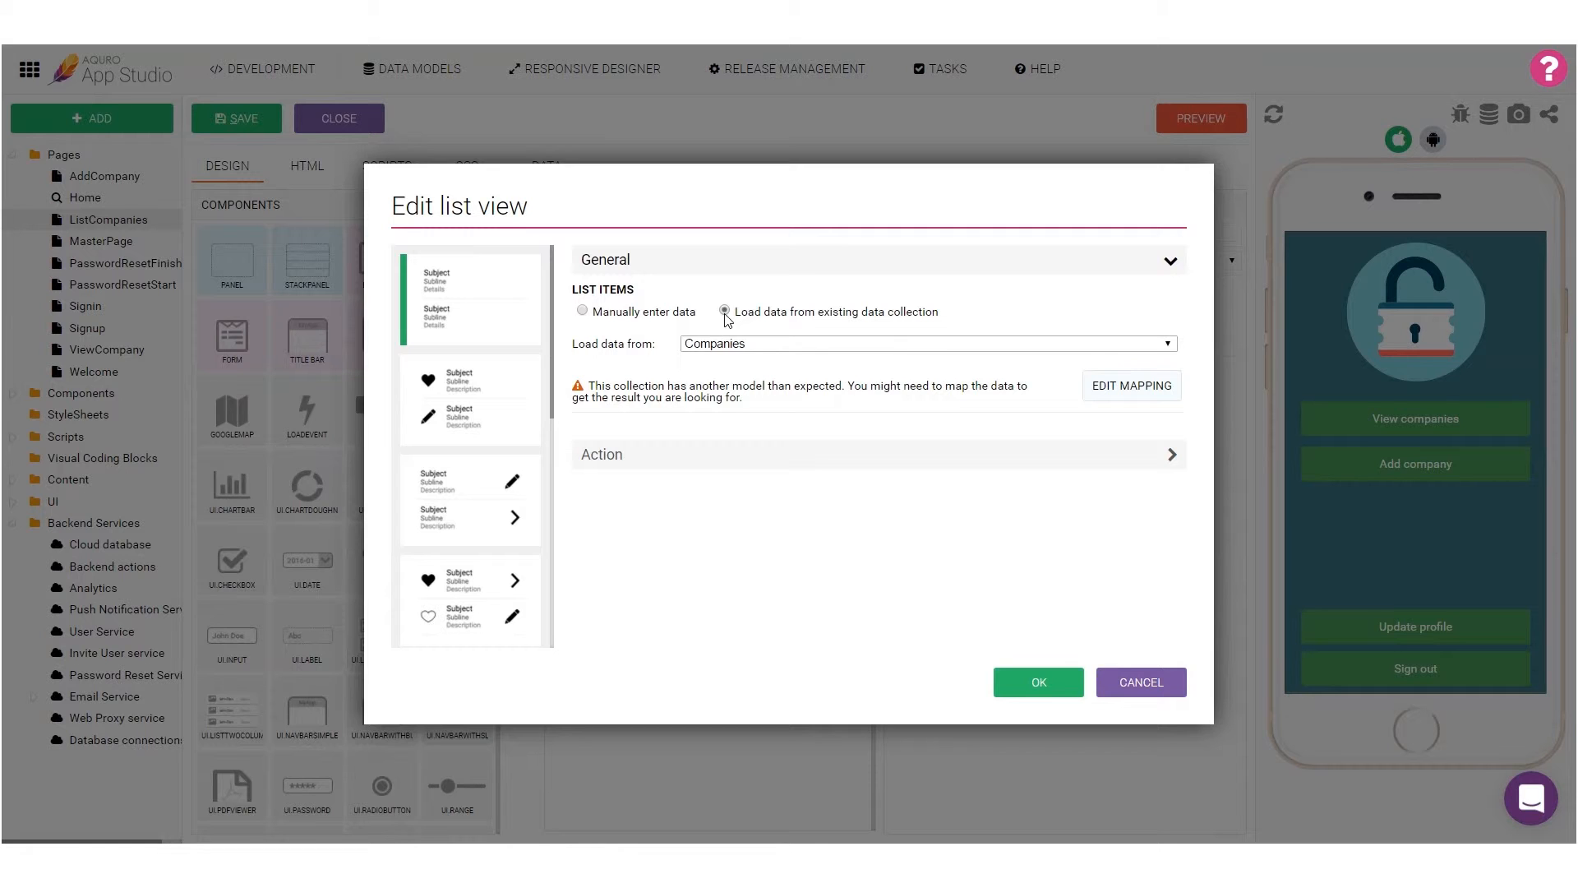
click(1120, 391)
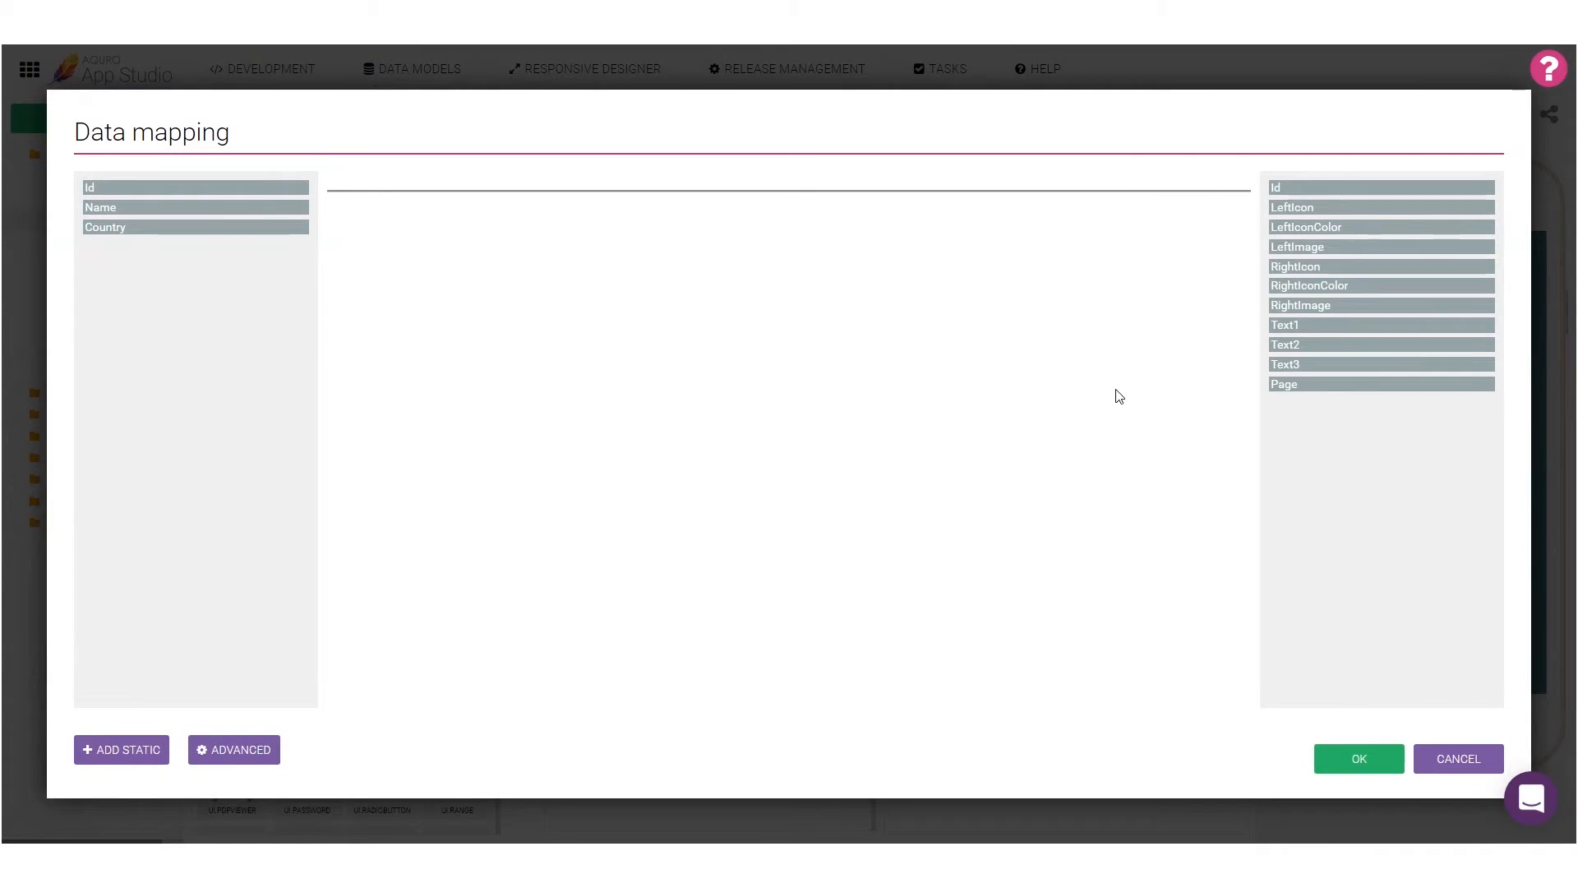
mouse_move(246, 207)
mouse_down()
mouse_move(1138, 328)
mouse_move(1363, 333)
mouse_up()
mouse_move(268, 227)
mouse_down()
mouse_move(337, 331)
mouse_move(1411, 361)
mouse_up()
click(1359, 758)
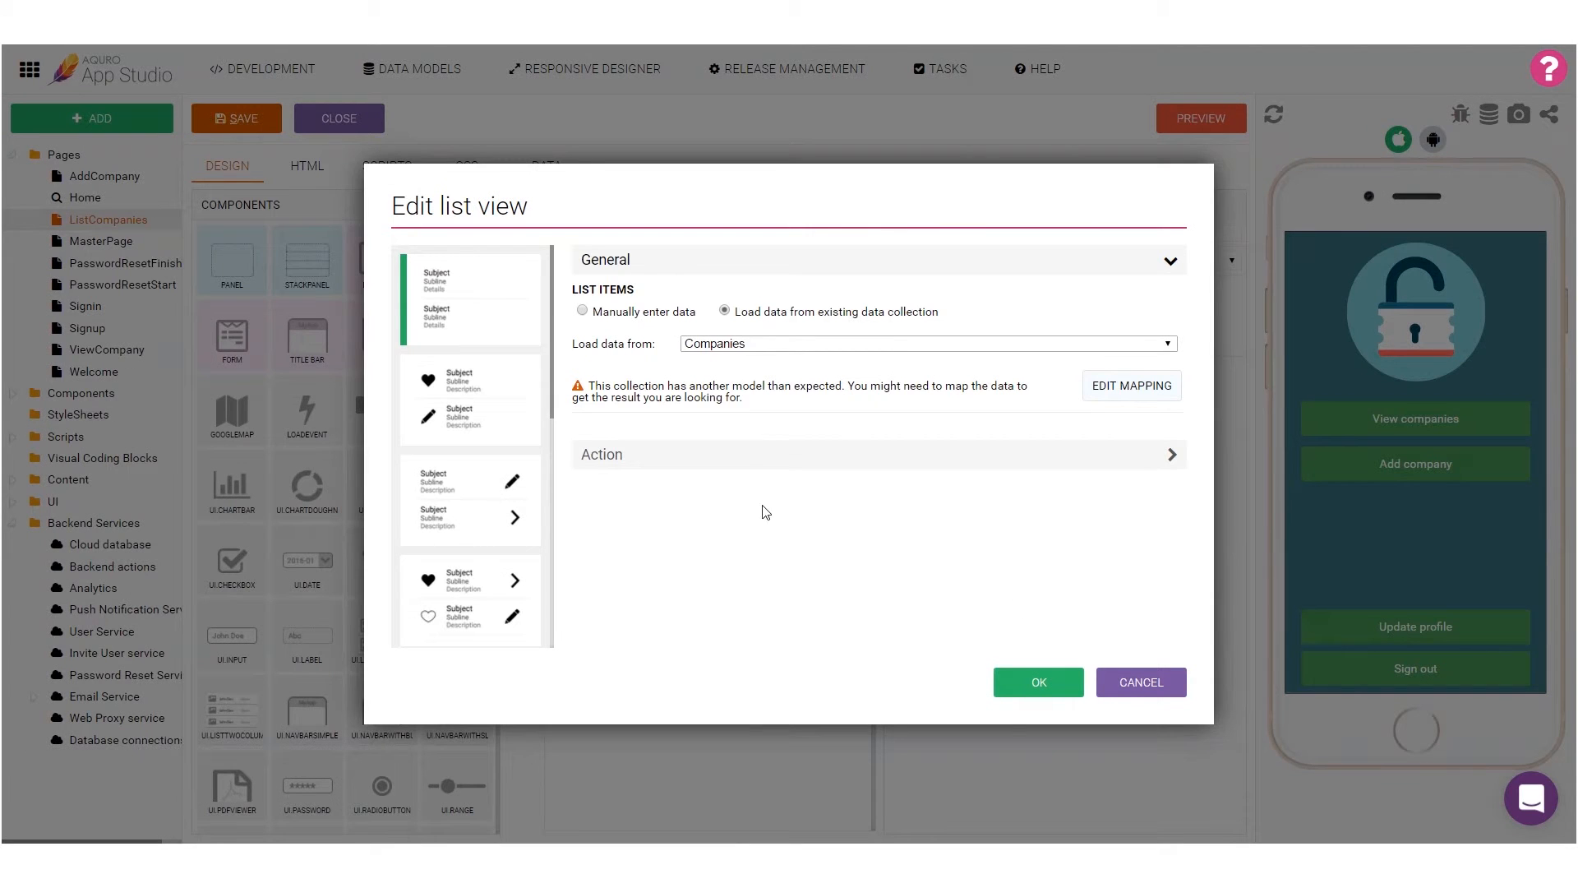
Make the list view load the ViewCompany page when a list item is clicked, accept the settings and save the ListCompanies page
click(737, 457)
click(603, 370)
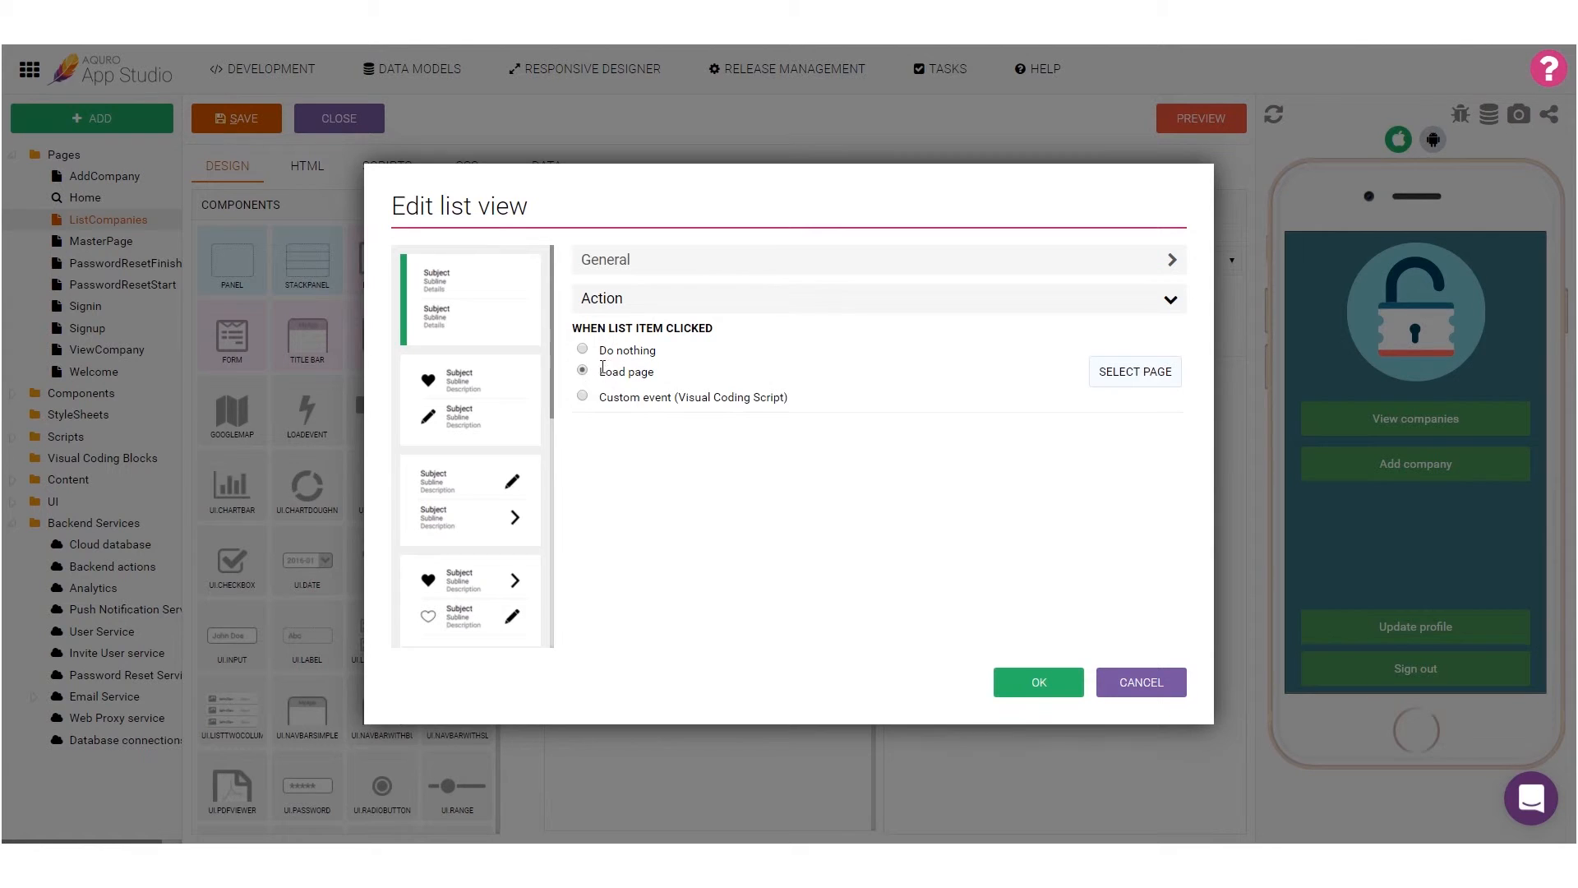
click(1128, 383)
scroll(558, 592, down, 2)
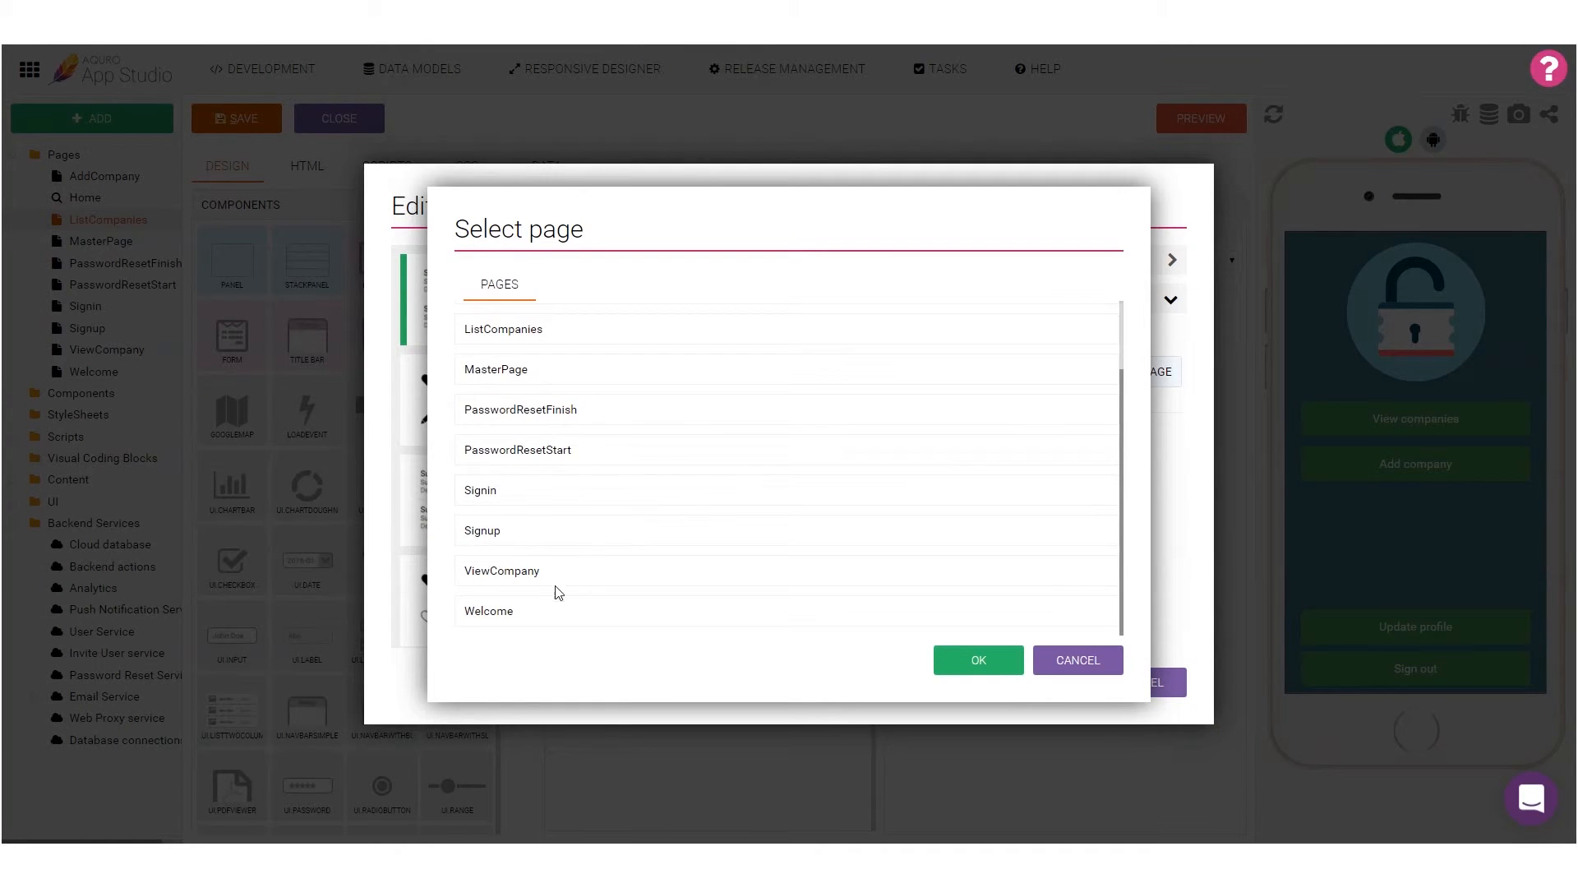
click(556, 584)
click(988, 667)
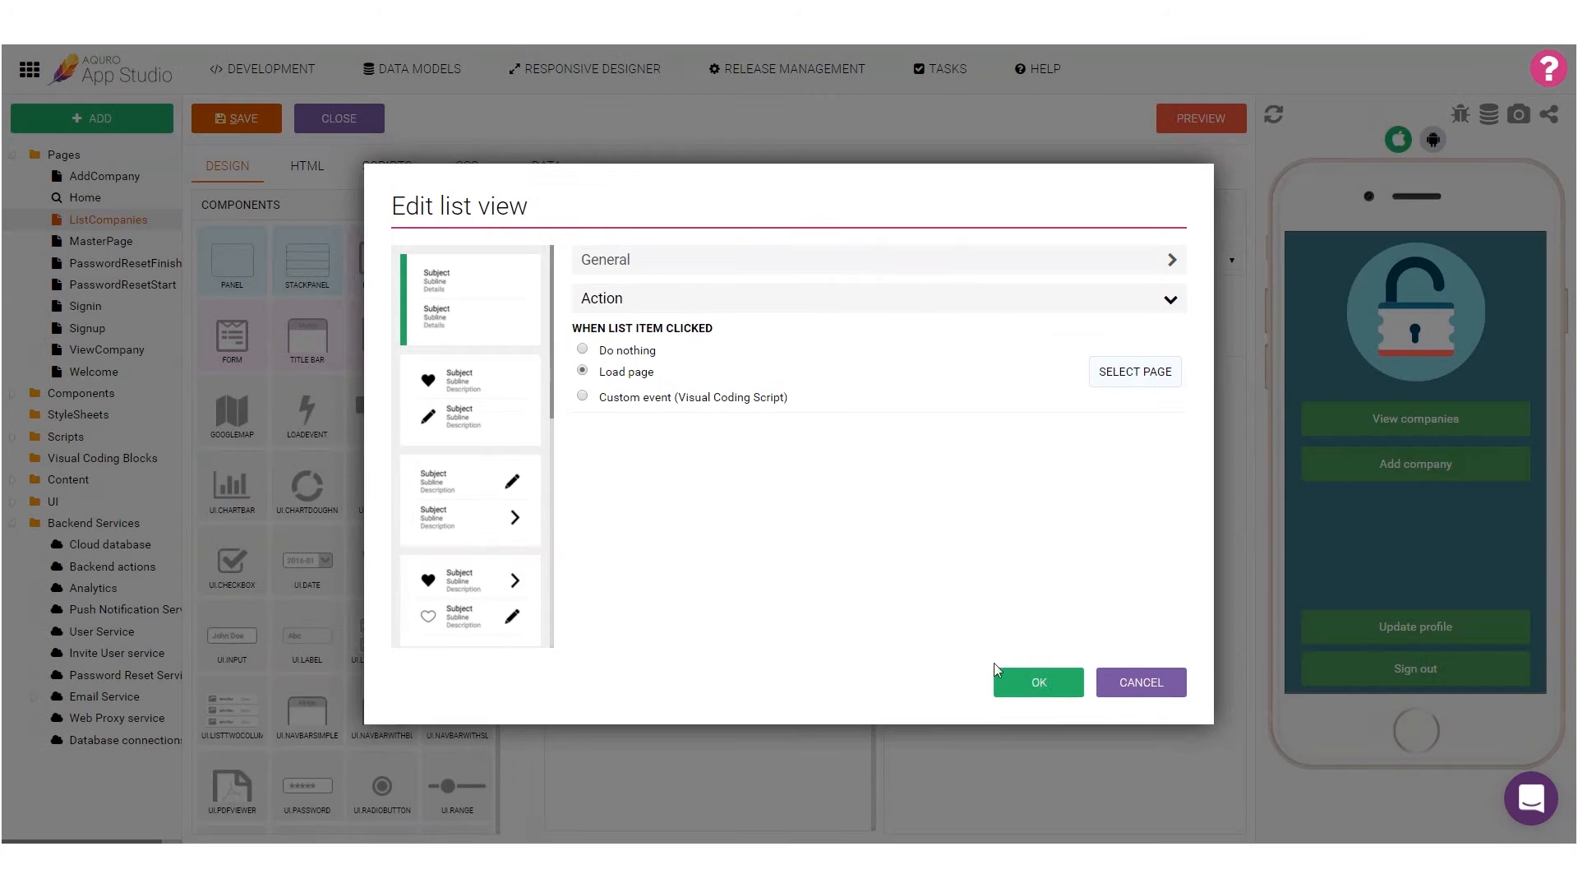
click(1057, 690)
click(252, 123)
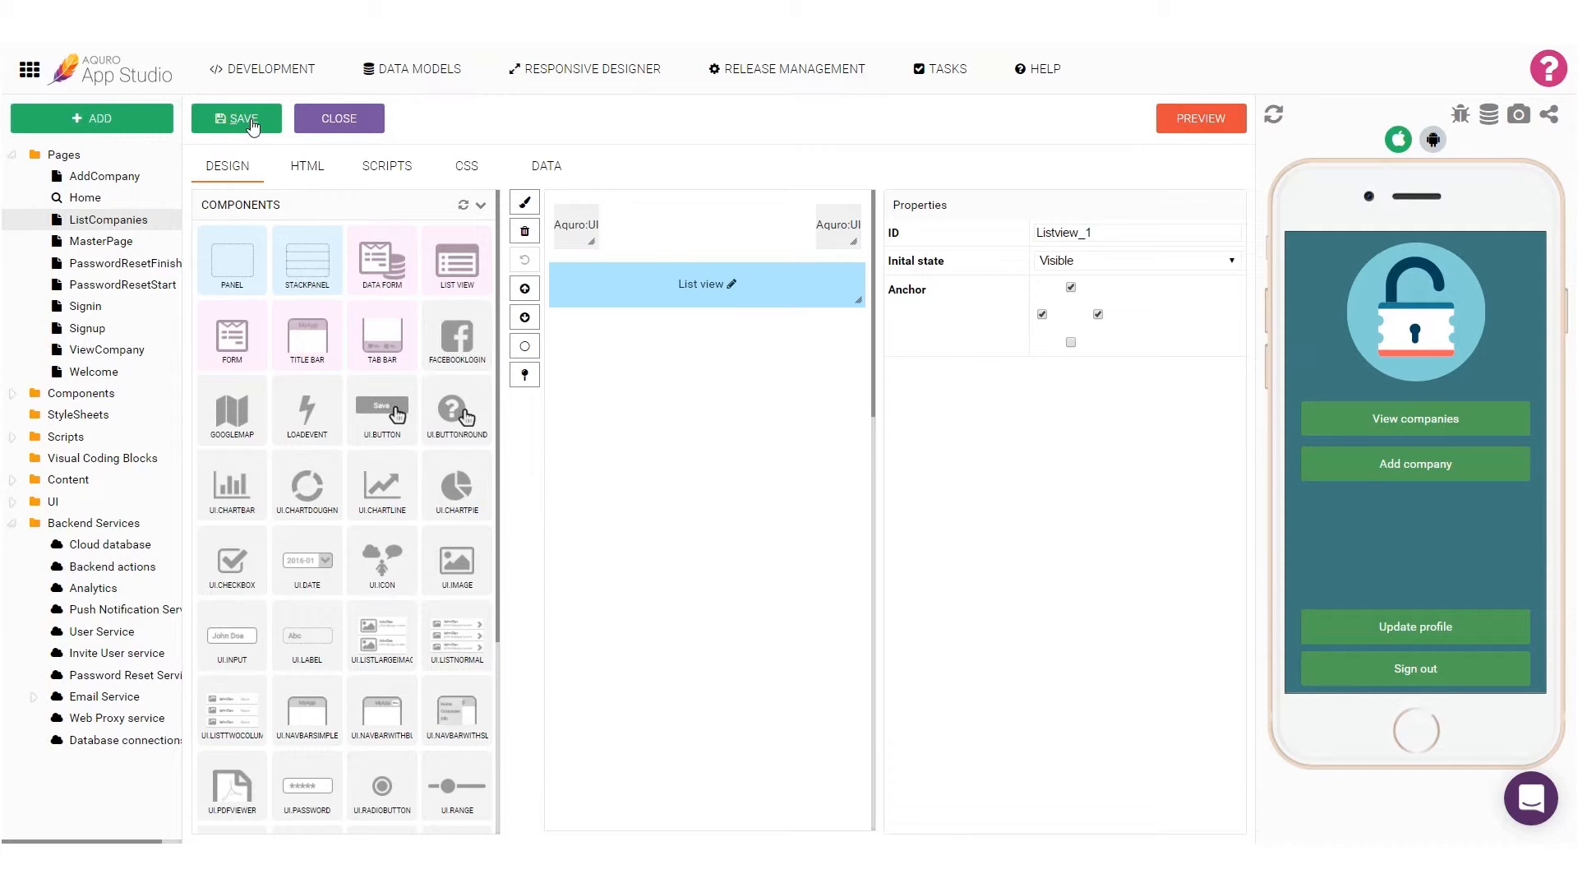
In the click event code of ViewCompany's Save button, add a String.Copy block after Start that copies txtCompanyName to SelectedCompany.Name
click(132, 356)
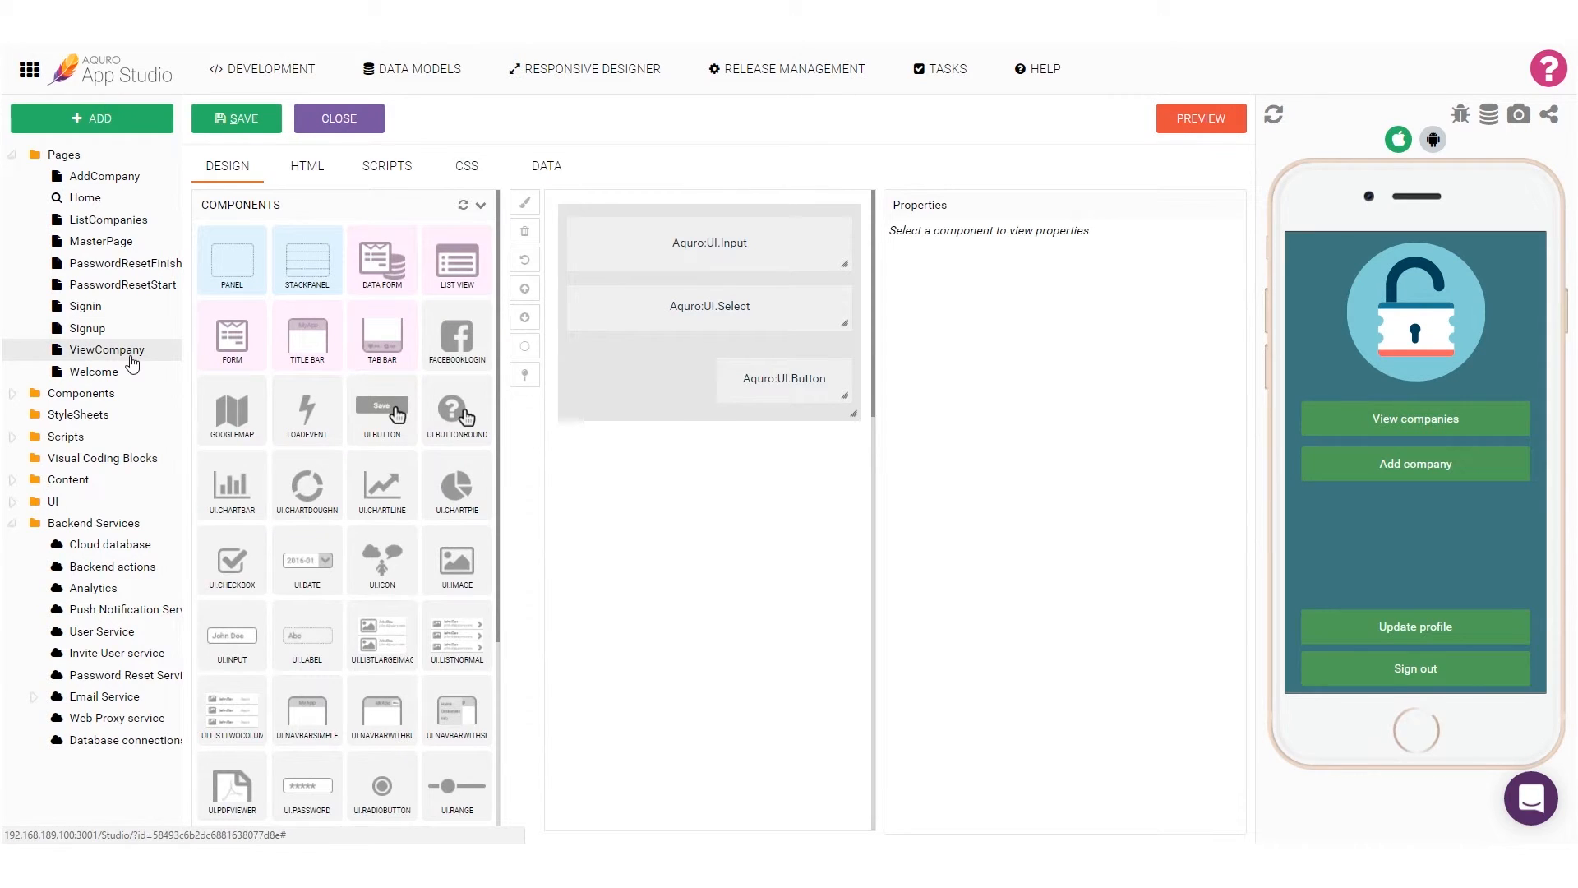
click(758, 379)
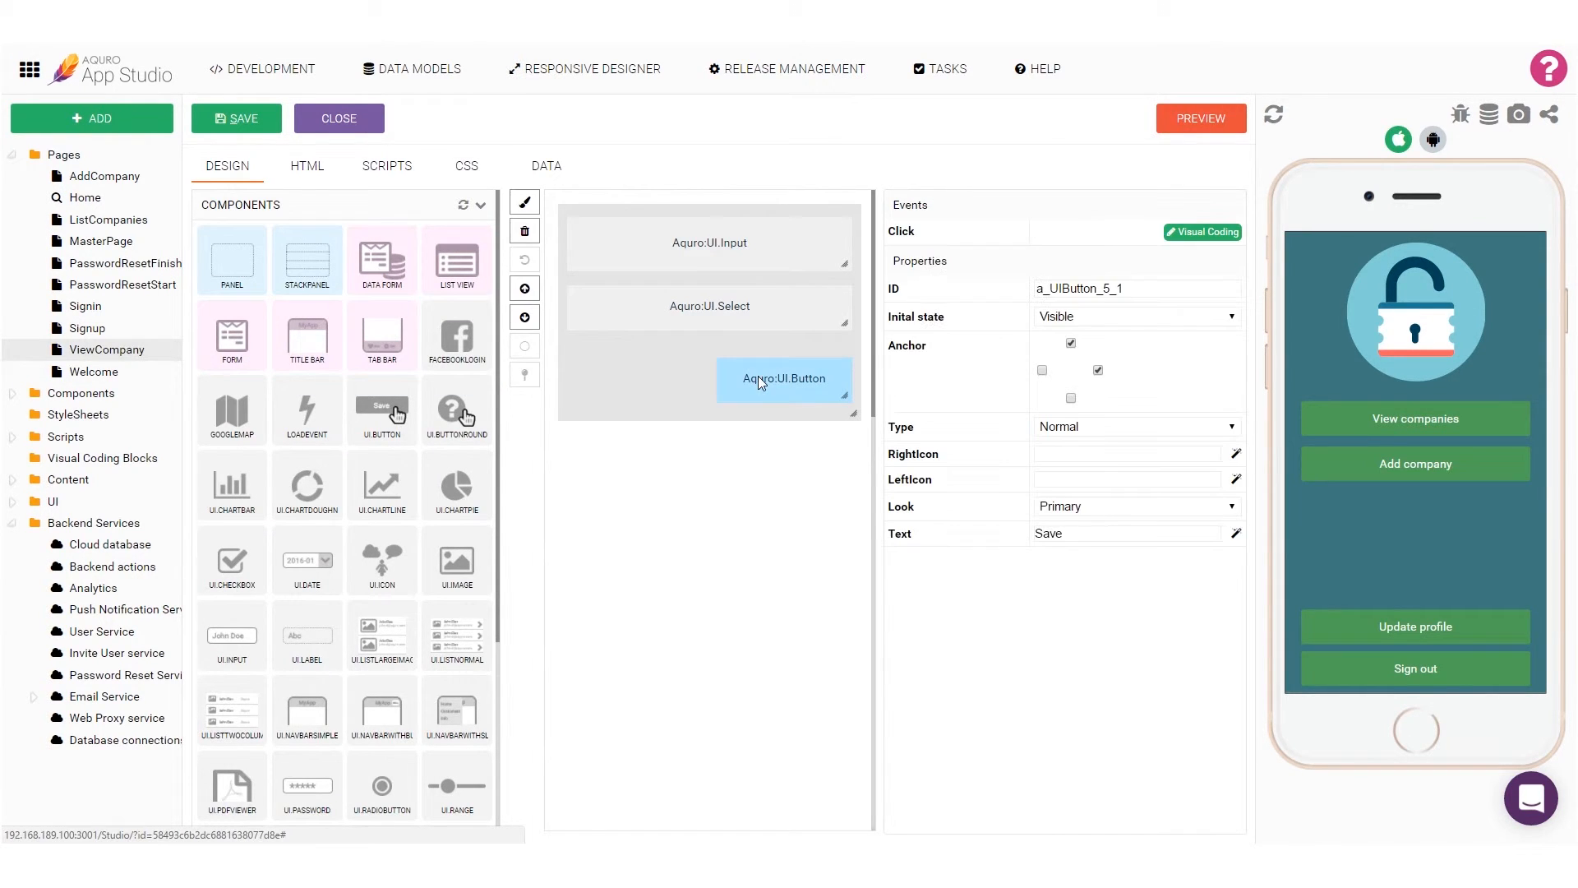
click(1205, 233)
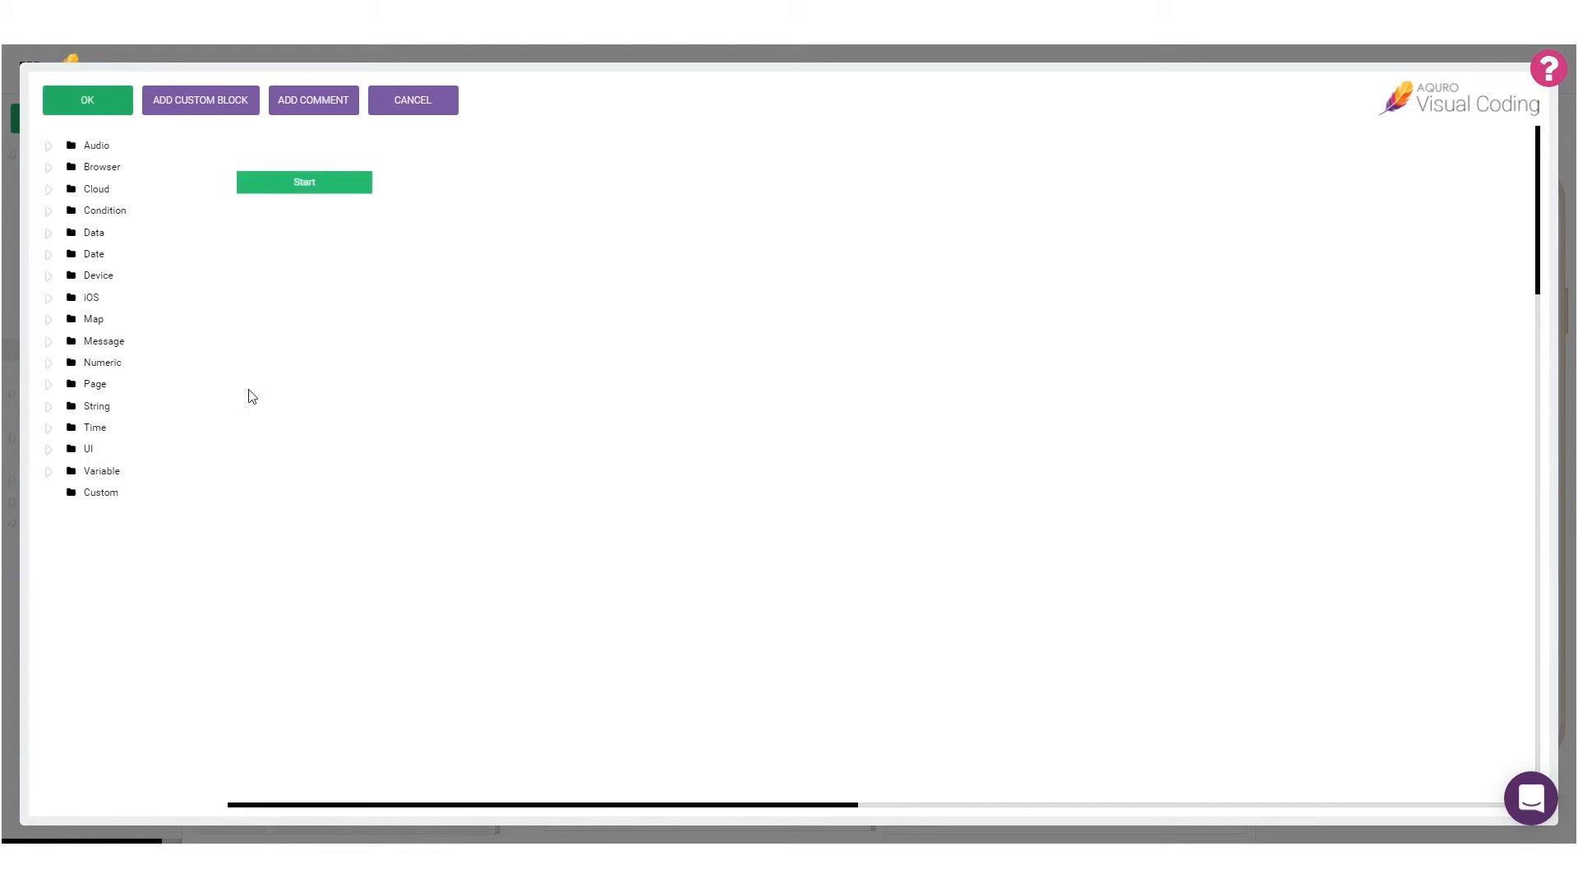
click(51, 407)
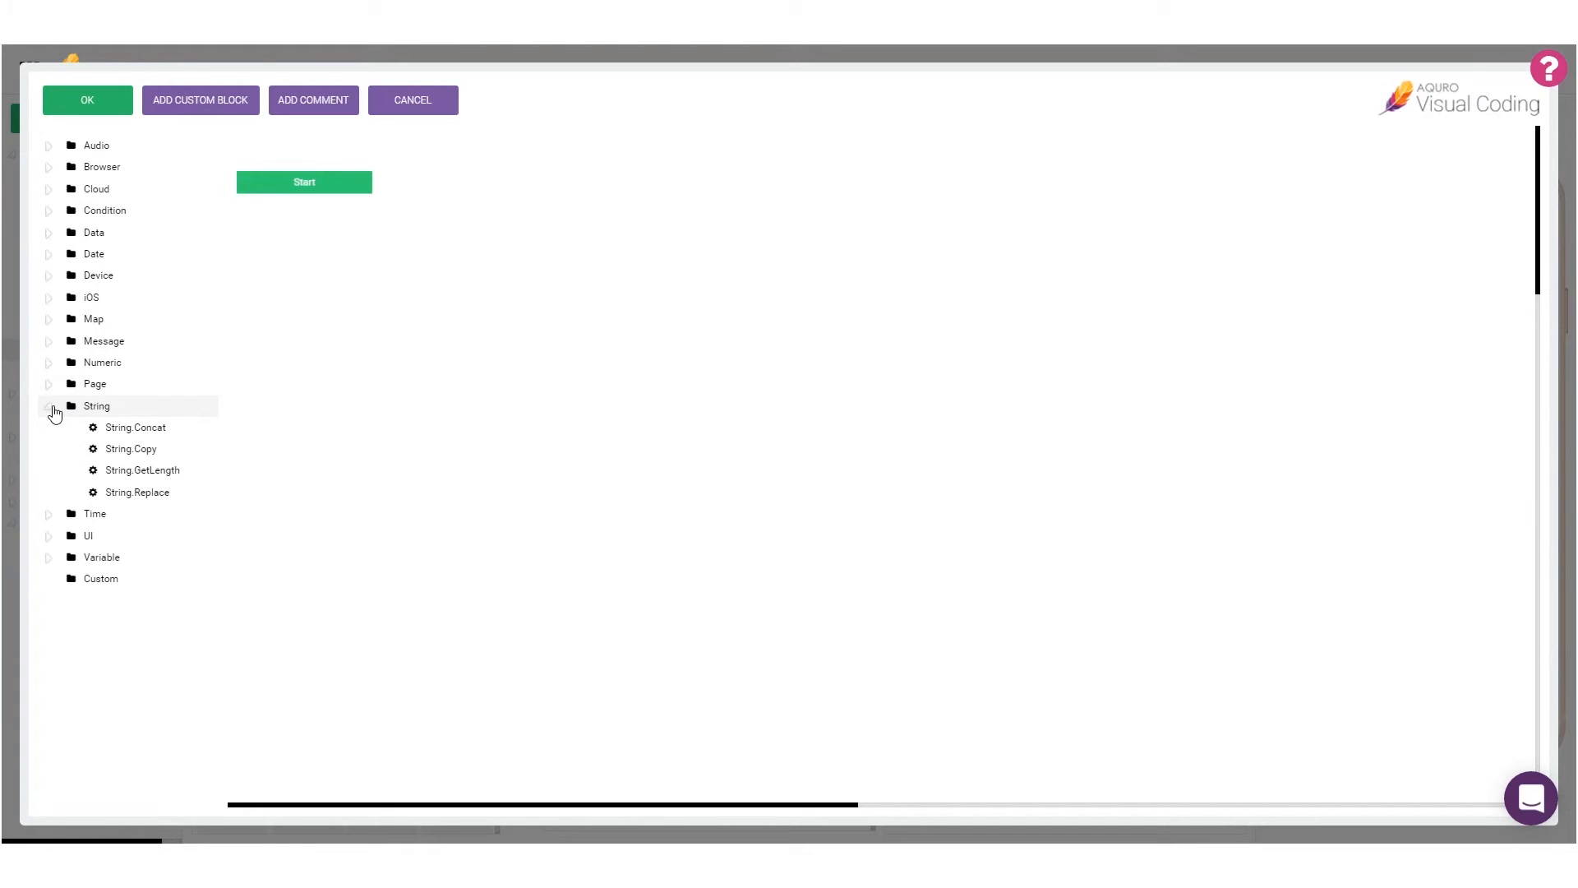
drag(152, 450, 600, 136)
drag(934, 141, 1148, 206)
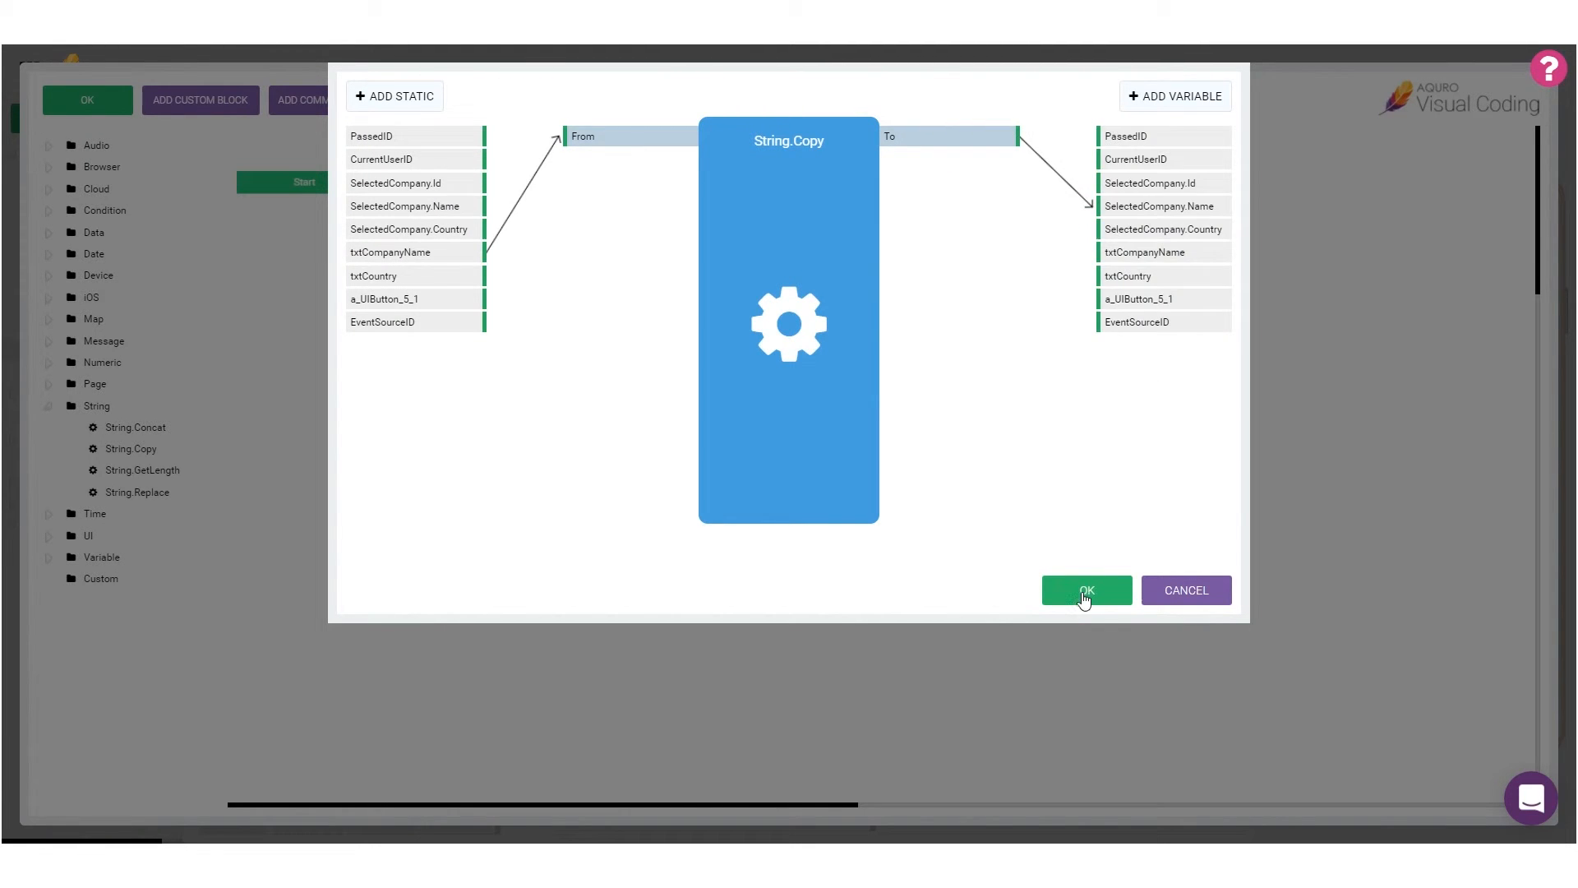
click(1087, 589)
Add a second String.Copy block after the first one that copies txtCountry to SelectedCompany.Country
drag(132, 449, 705, 269)
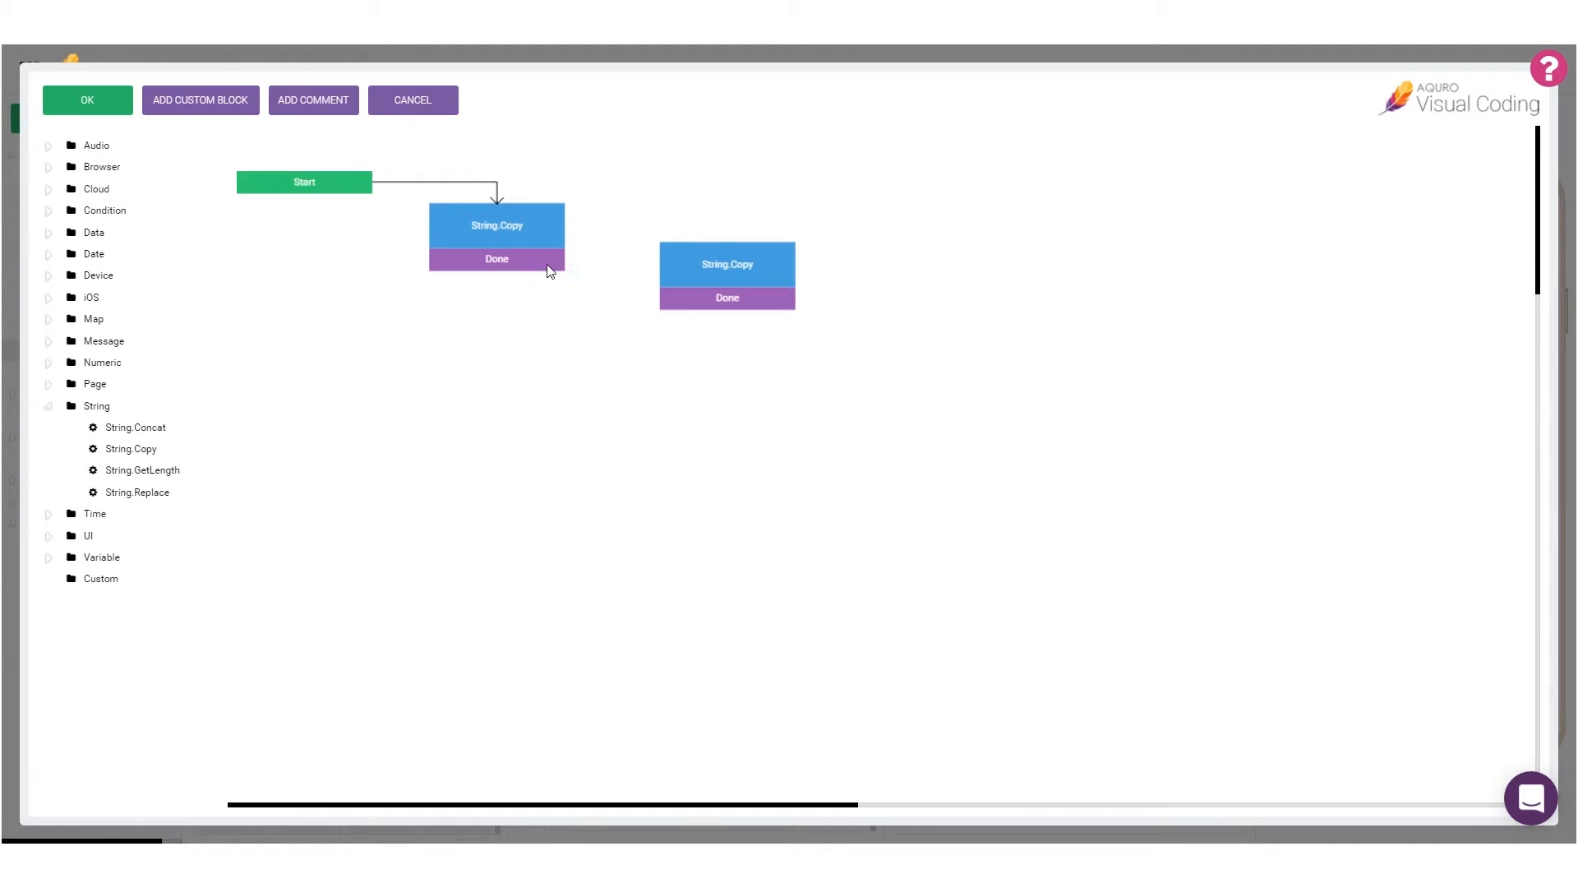
drag(391, 276, 644, 147)
drag(934, 141, 1151, 228)
click(1087, 590)
Add a Data.Col.Save block after the second String.Copy, mapping Companies to Collection and SelectedCompany to Object
click(66, 233)
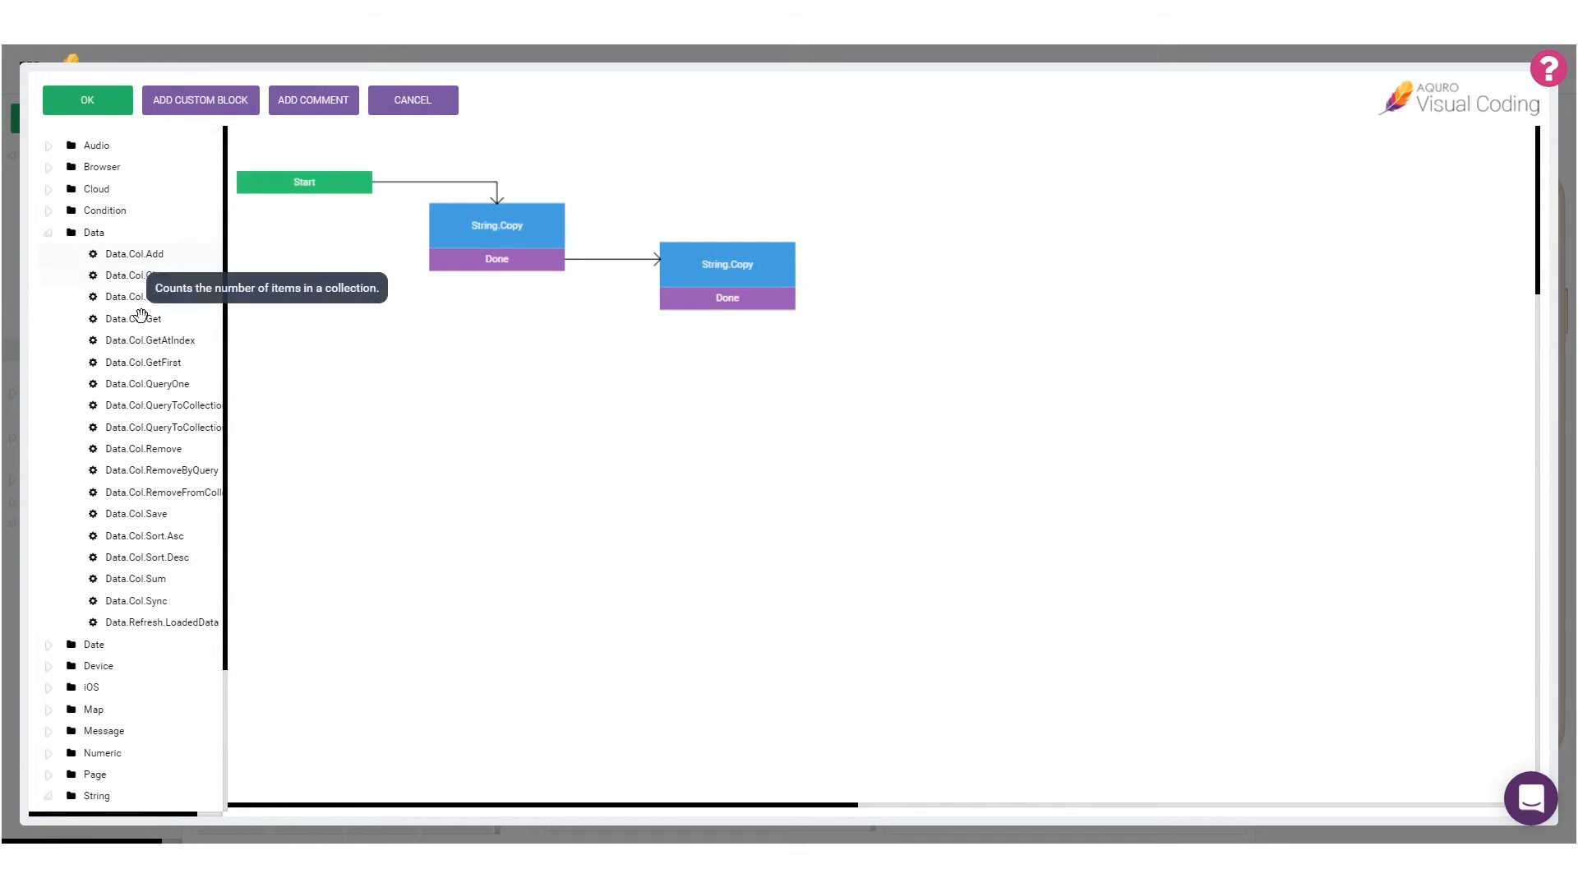
drag(140, 518, 884, 259)
double_click(934, 271)
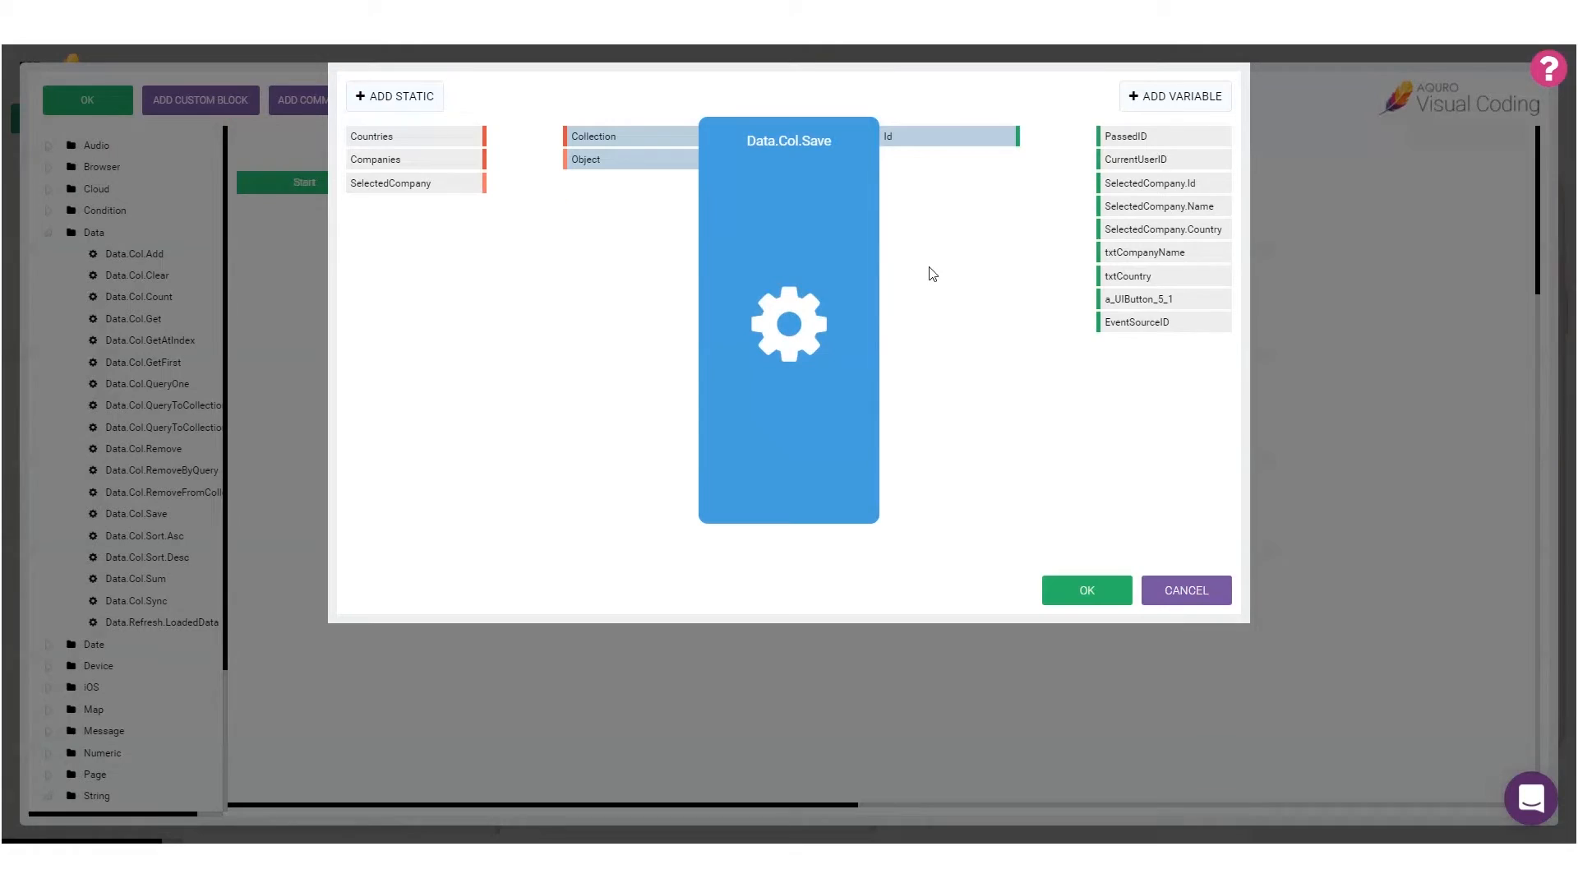
drag(375, 160, 639, 146)
drag(448, 183, 635, 159)
click(1048, 586)
Add a Page.Load block after Data.Col.Save with ListCompanies as its page, accept the visual code and save the ViewCompany page
scroll(88, 618, down, 1)
scroll(90, 633, down, 2)
click(95, 598)
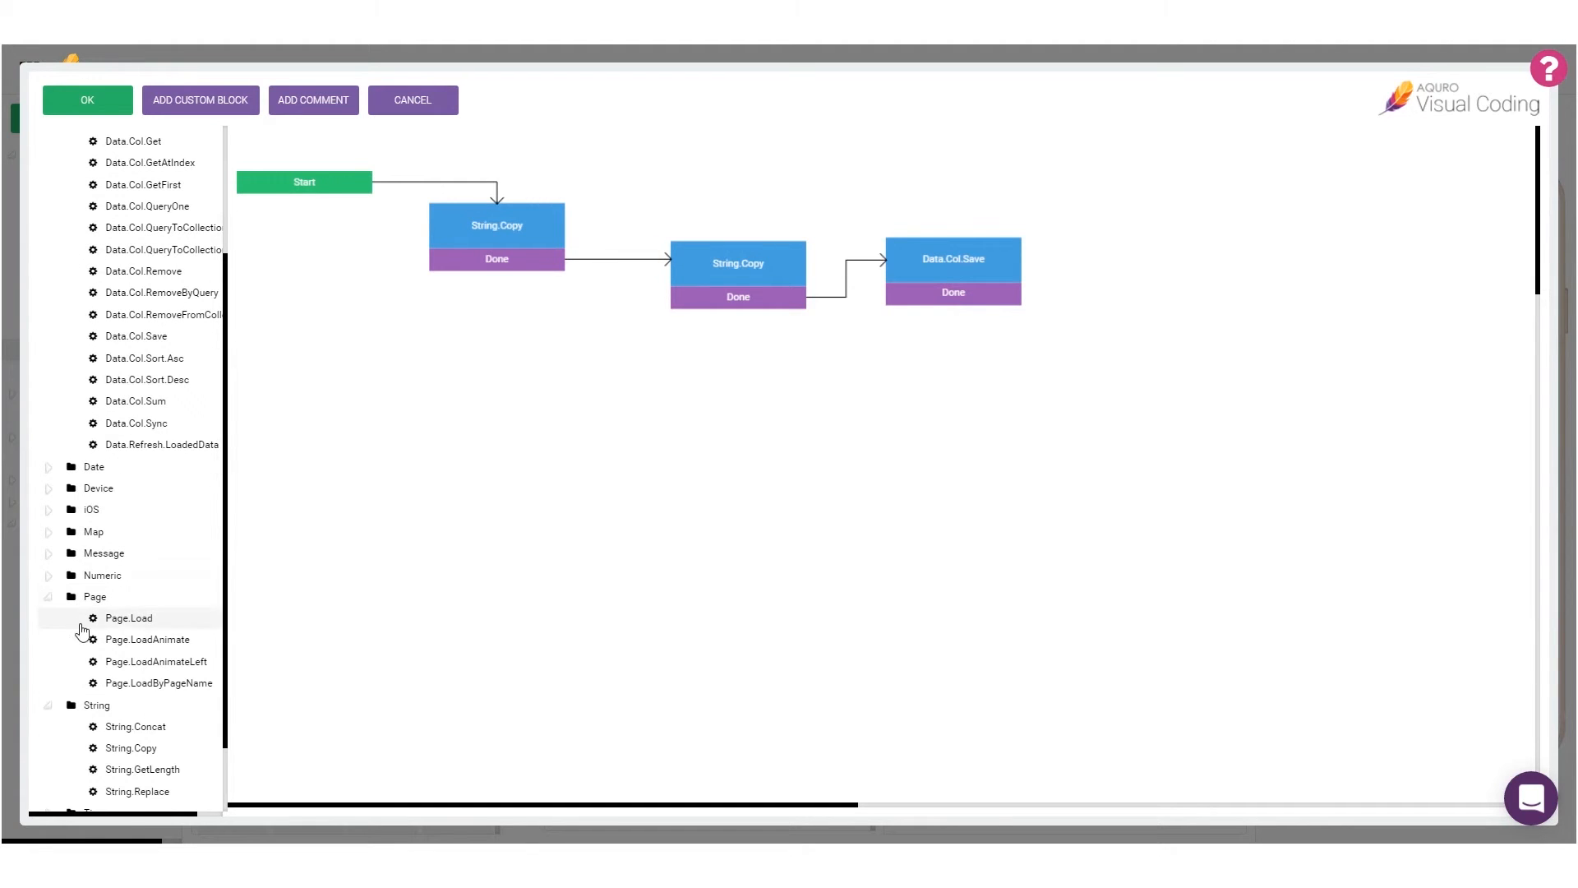
drag(112, 618, 1142, 289)
drag(1012, 297, 1143, 309)
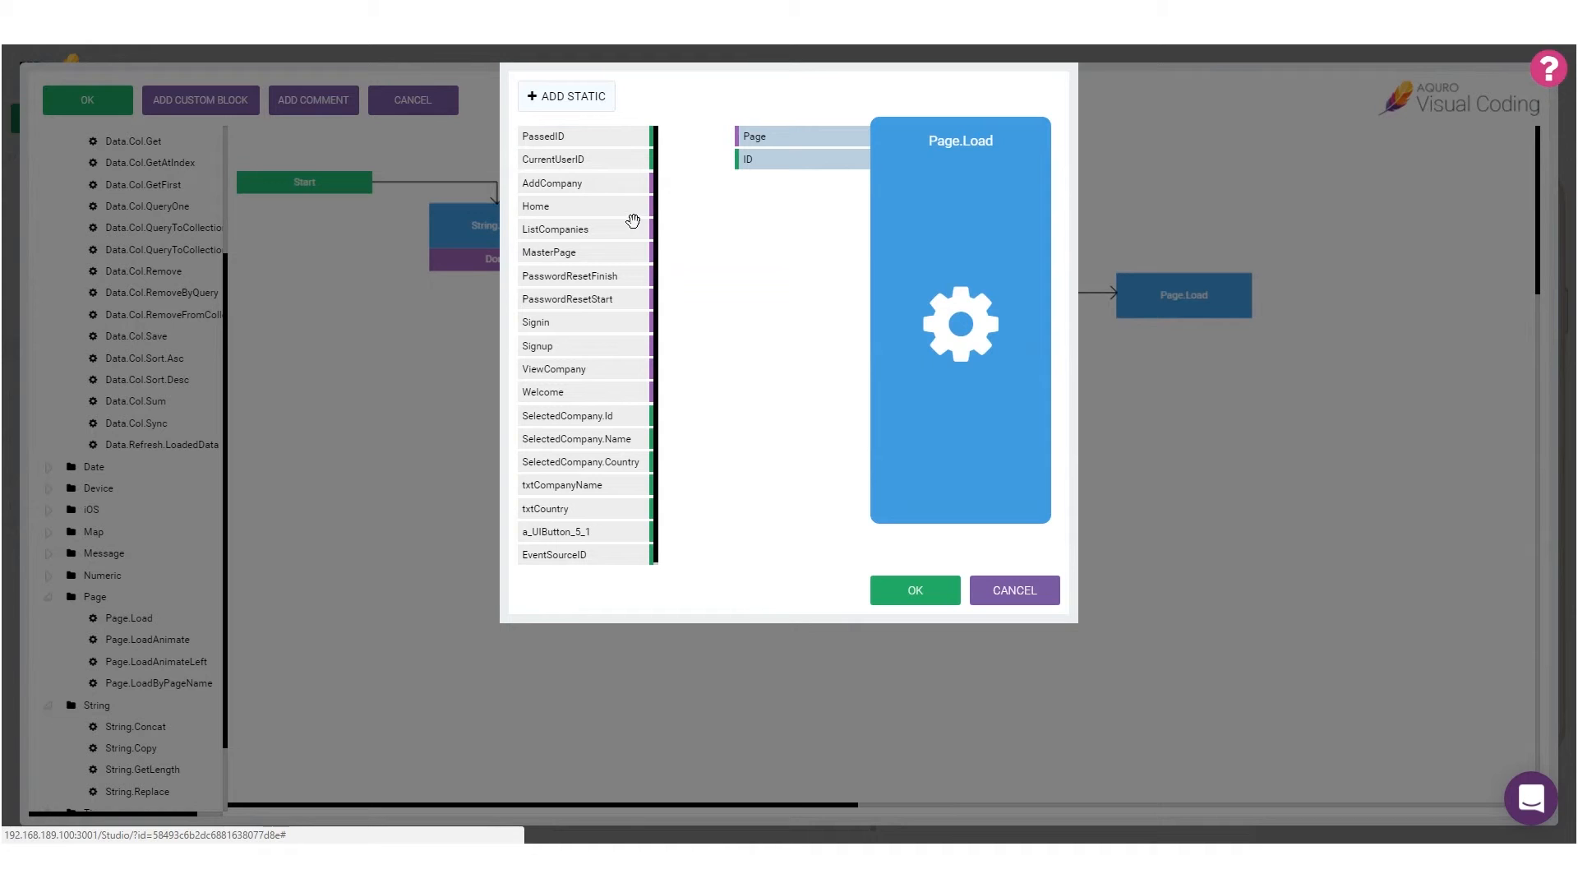
drag(592, 231, 791, 137)
click(915, 590)
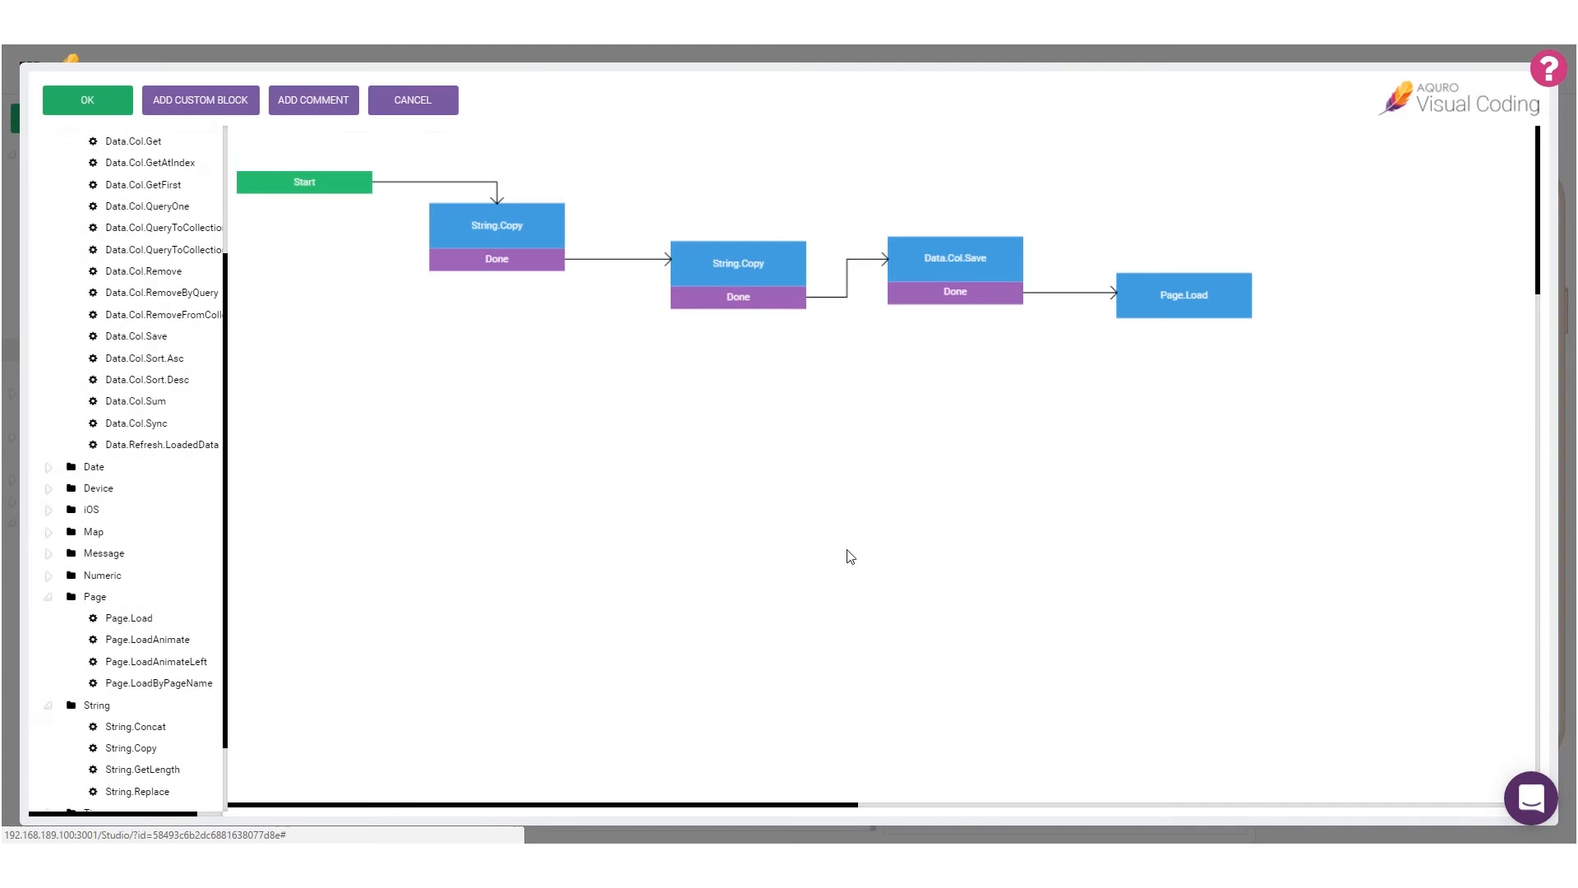
click(107, 110)
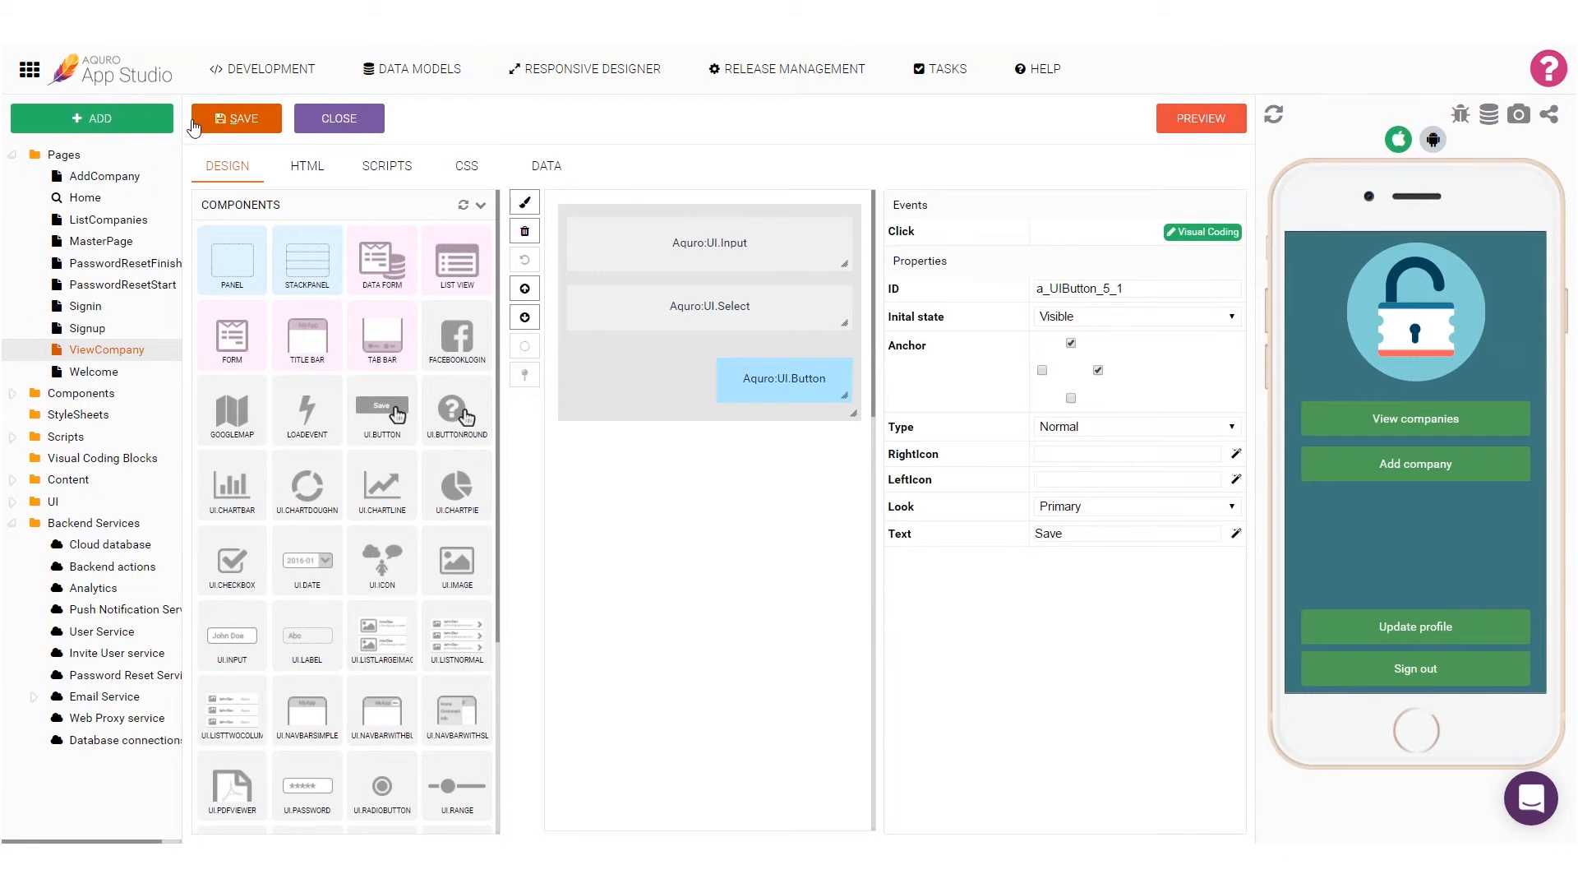
click(220, 123)
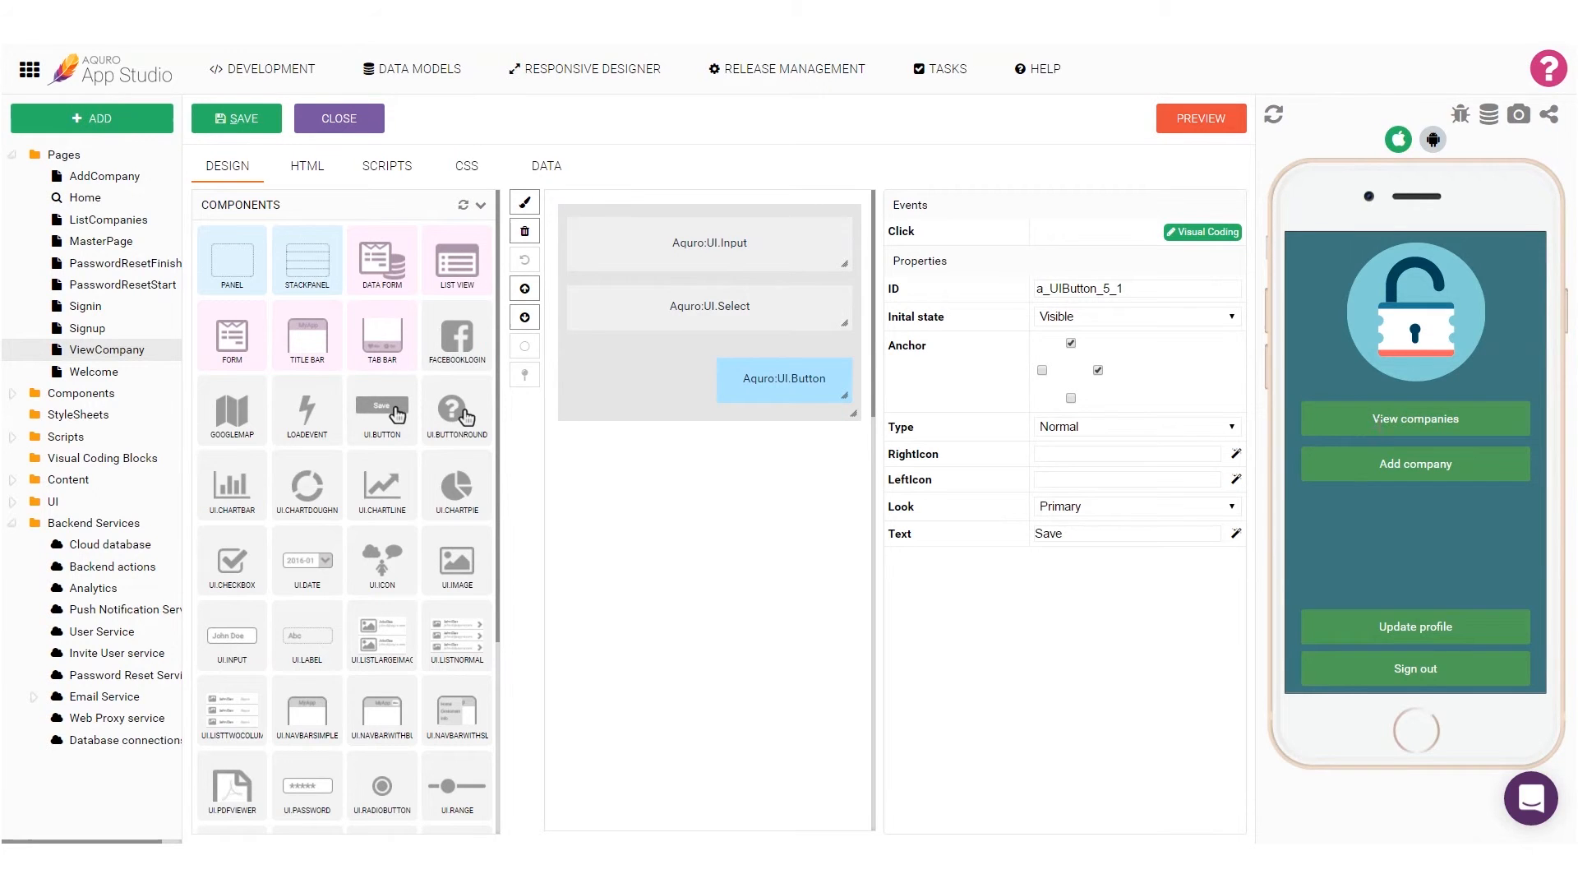
Open Company 1 from the company list in the live preview, rename it to Company 2 and save it
click(1412, 419)
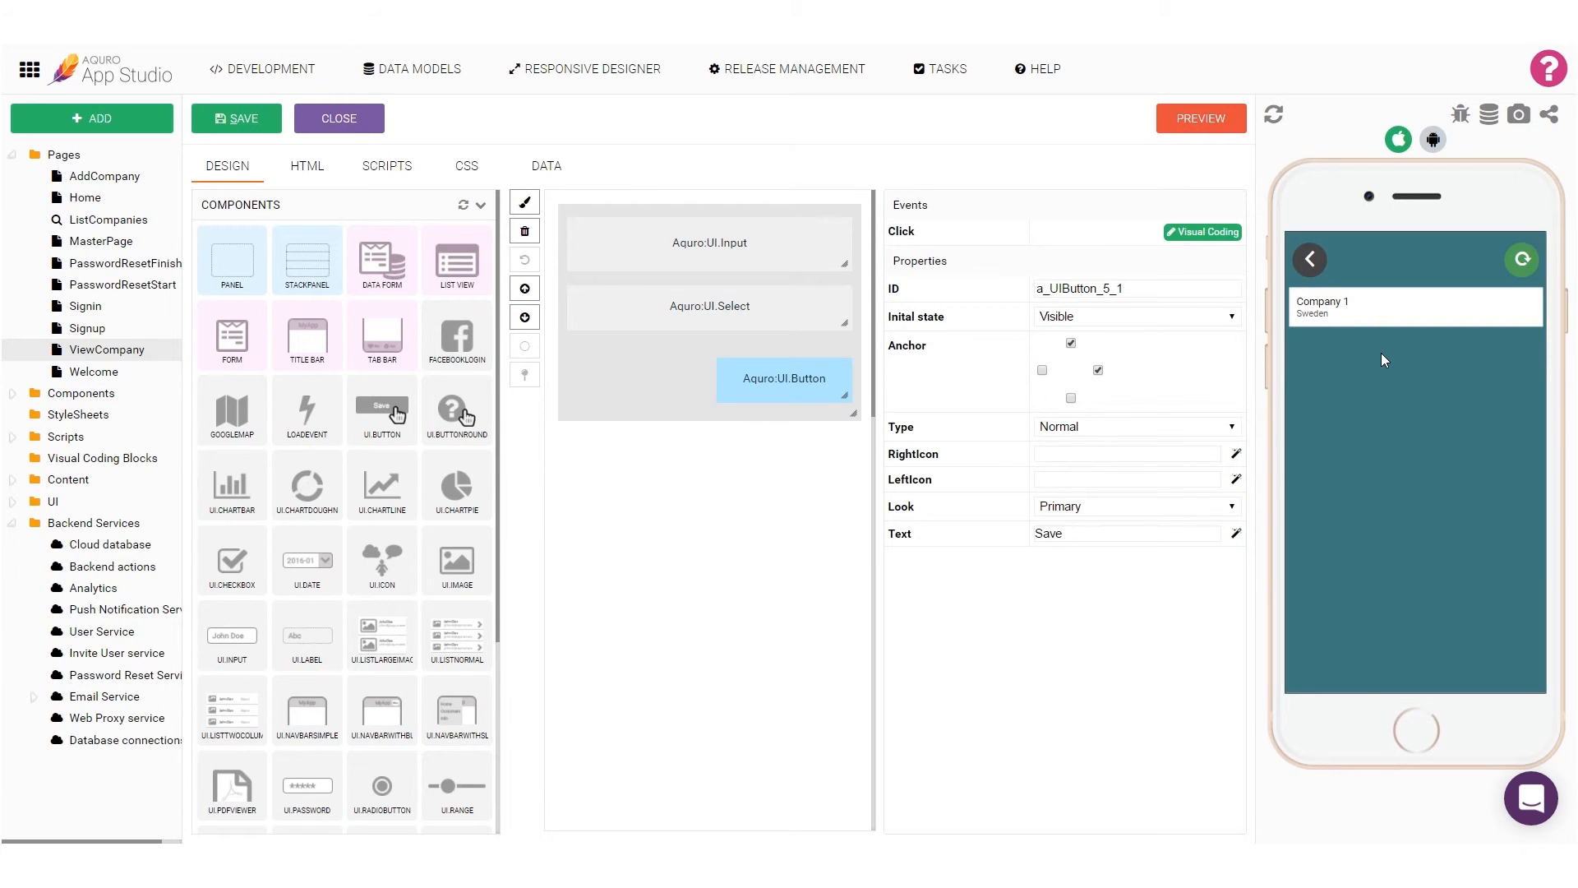
click(1378, 304)
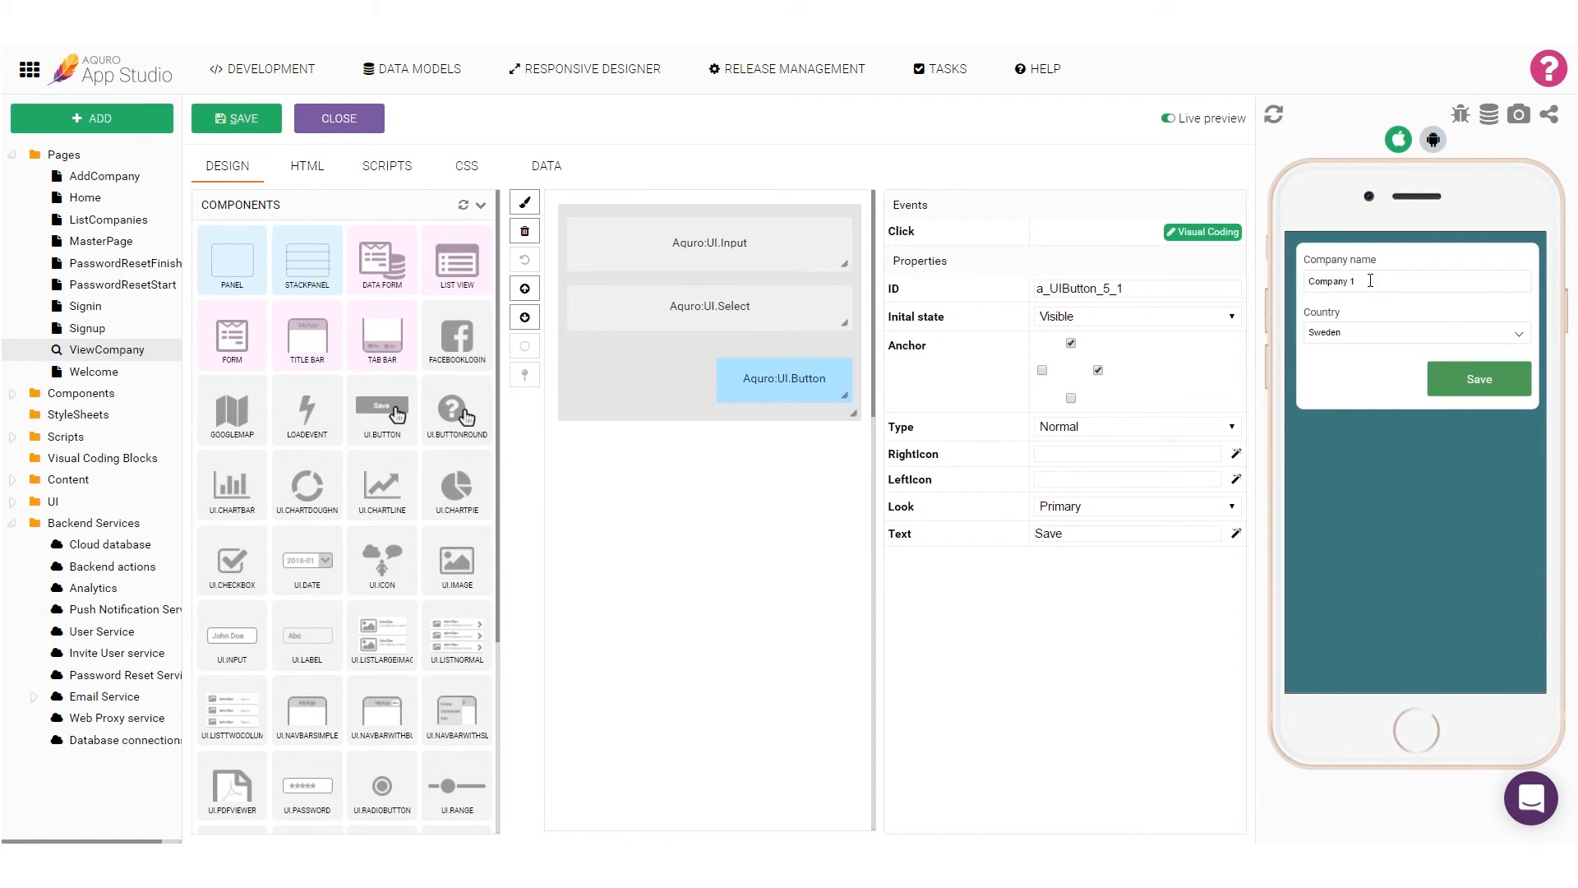
click(1460, 393)
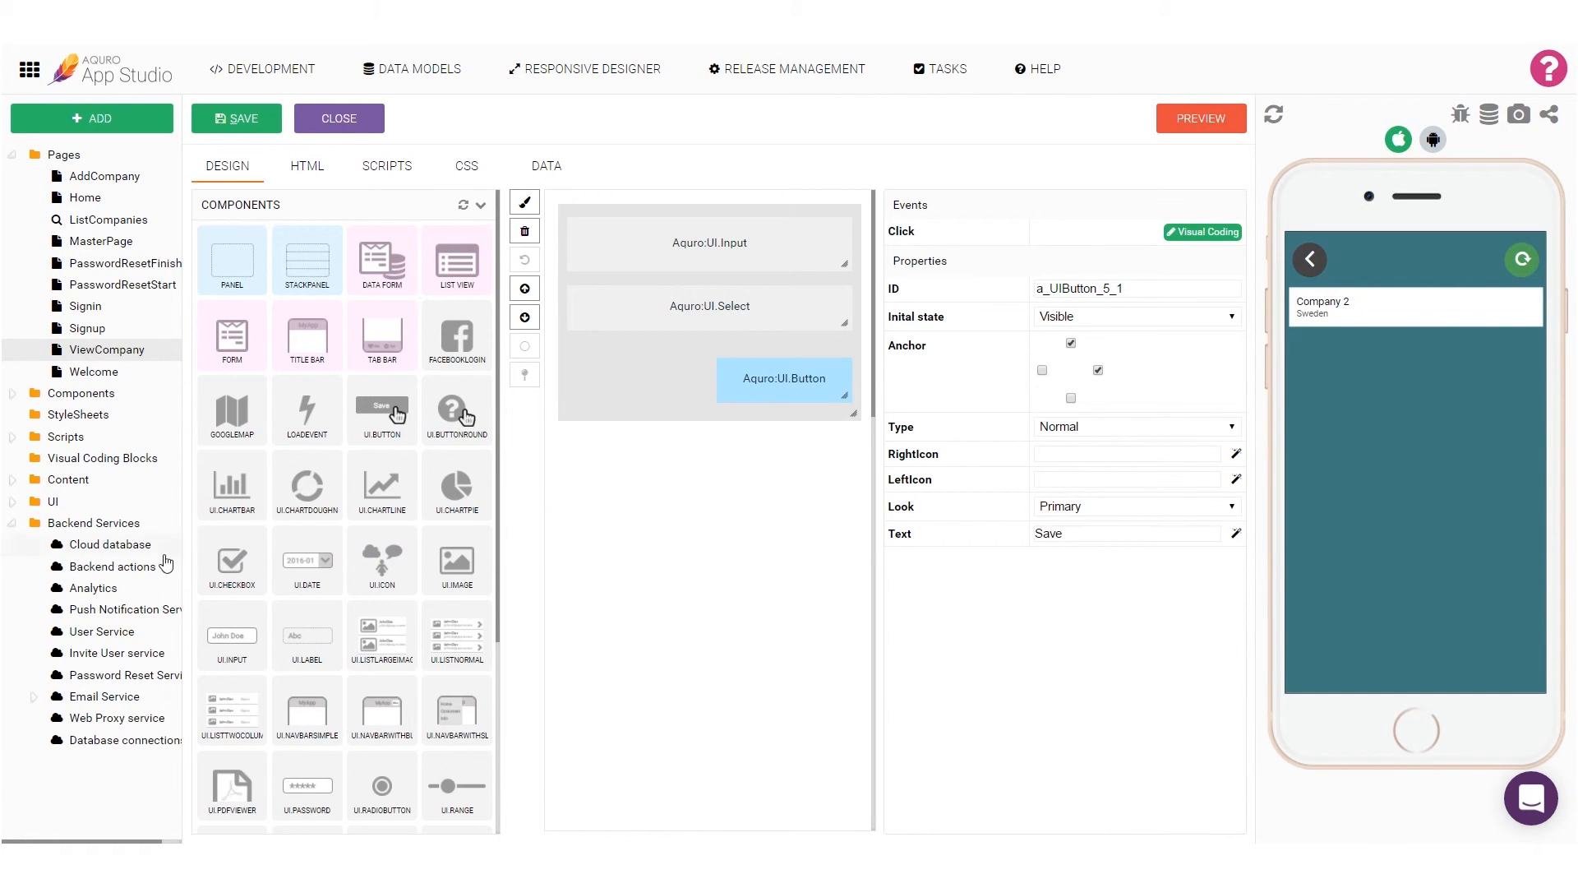
View the records of the synchronized Companies collection in the cloud database again to check the edited company
click(93, 554)
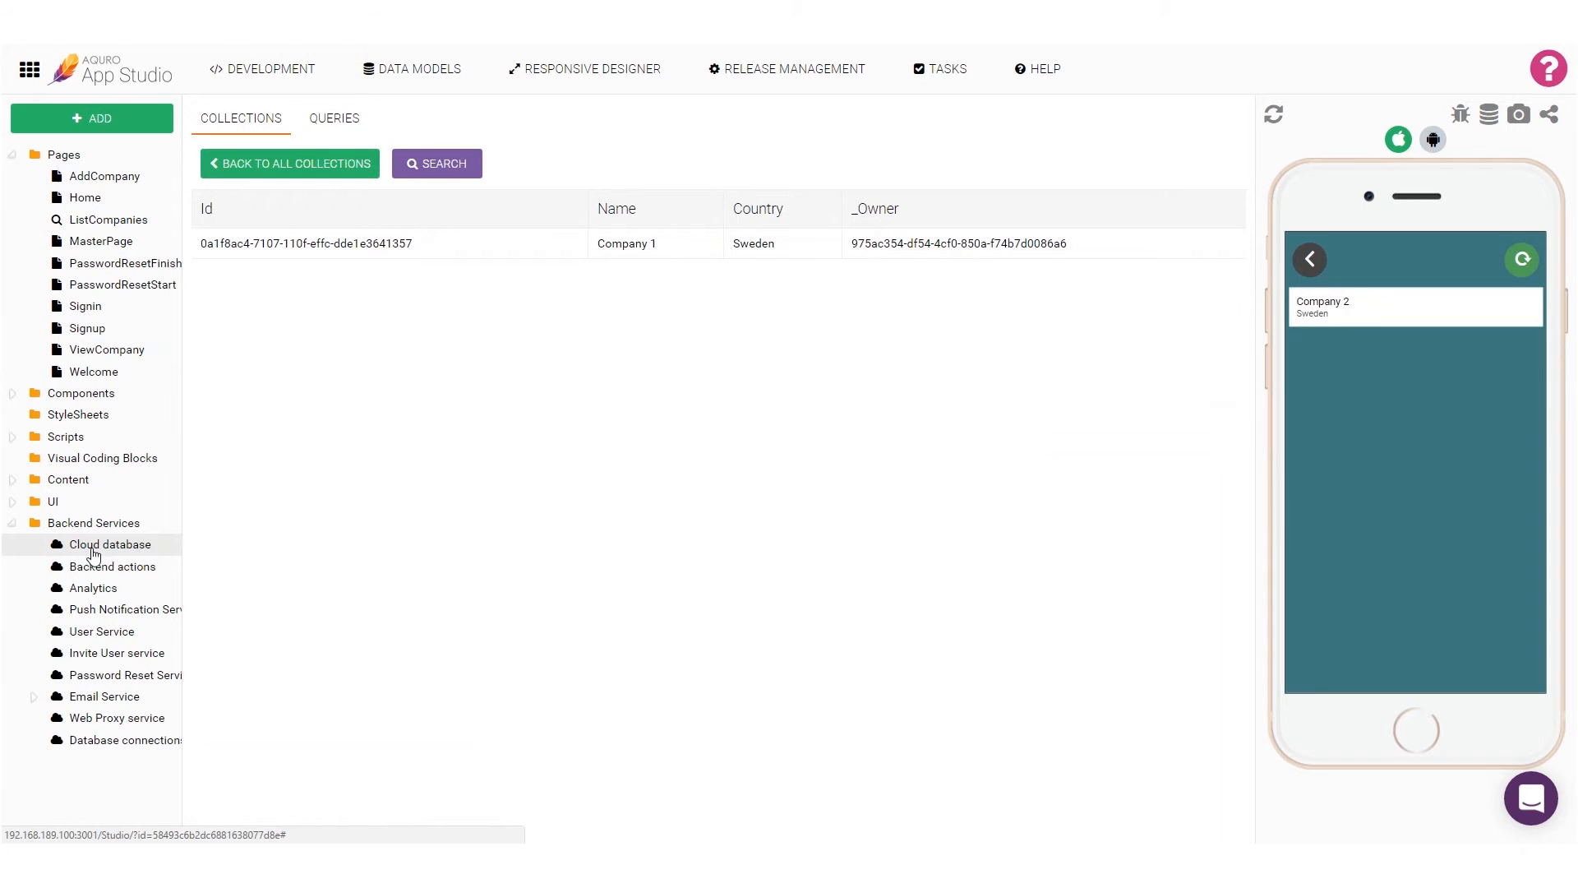
click(275, 130)
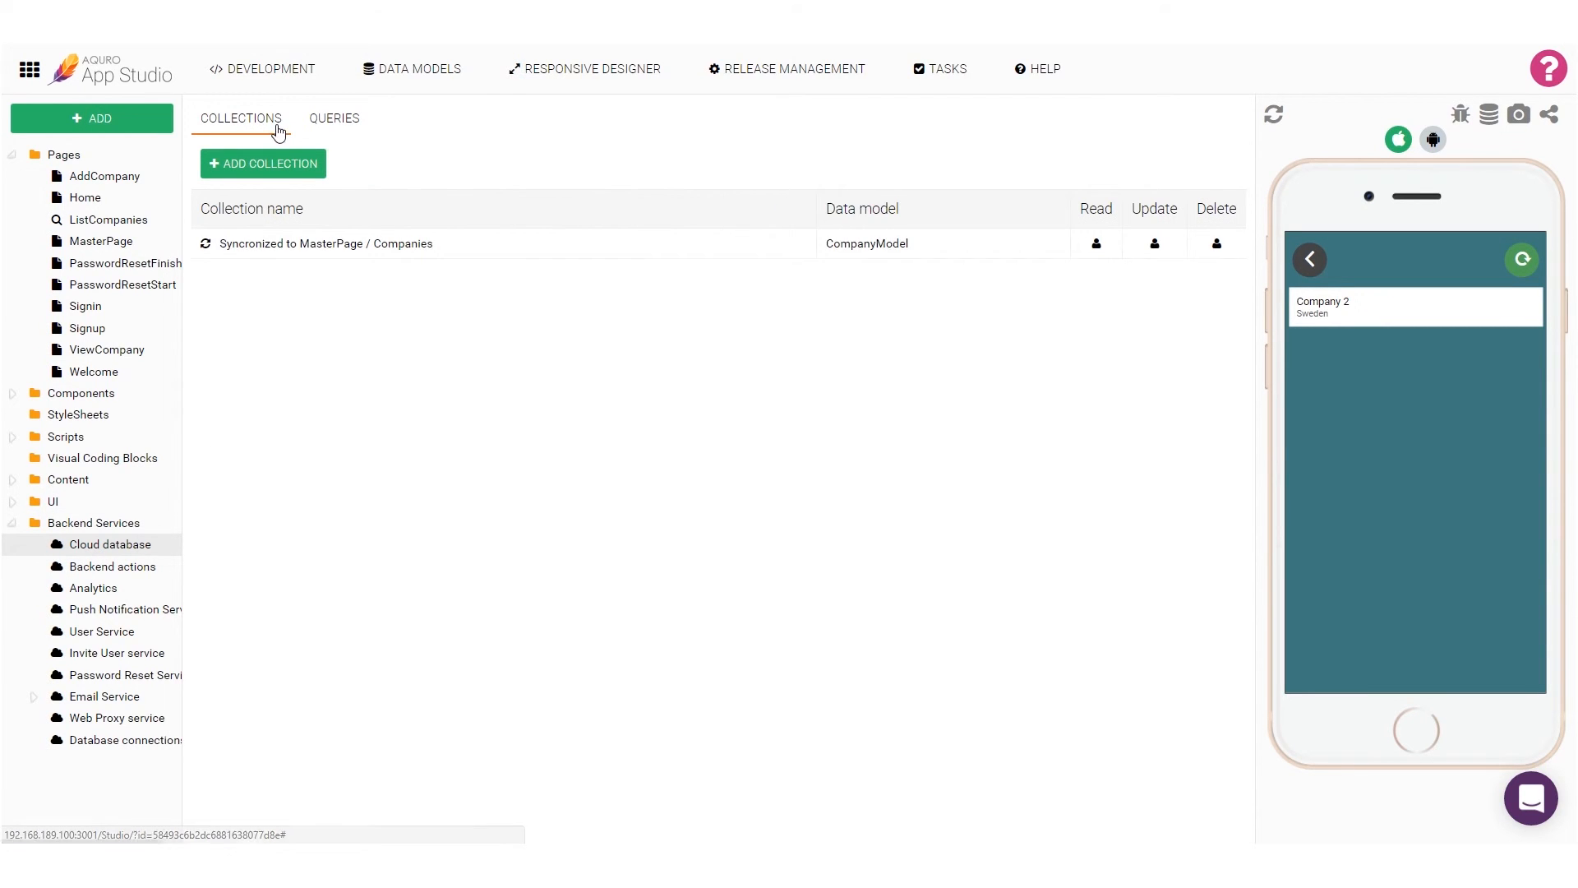
click(301, 239)
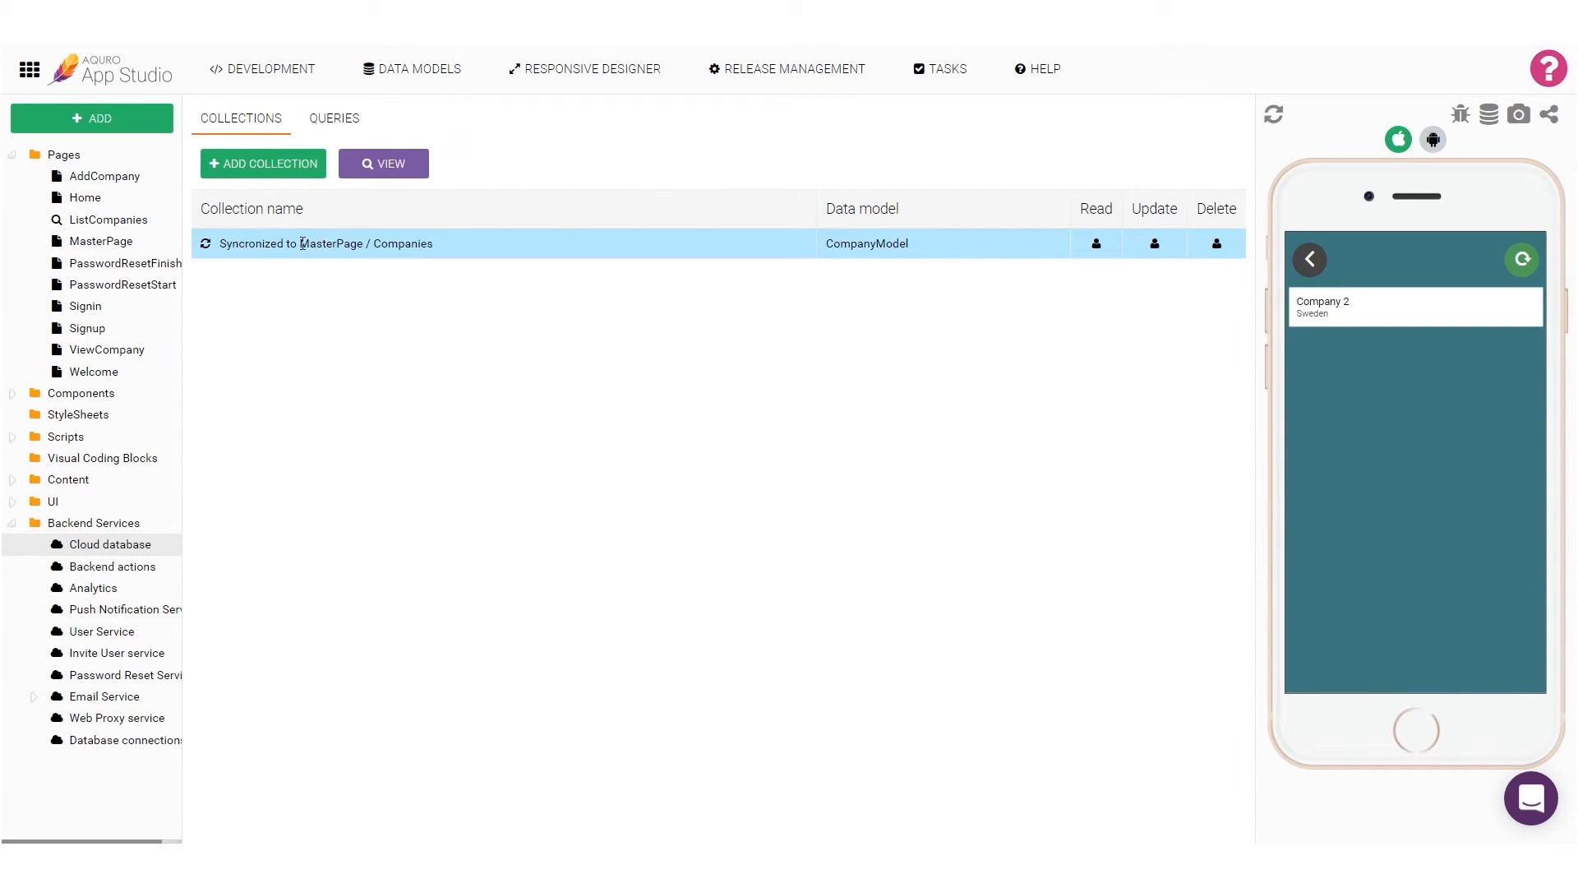
click(369, 169)
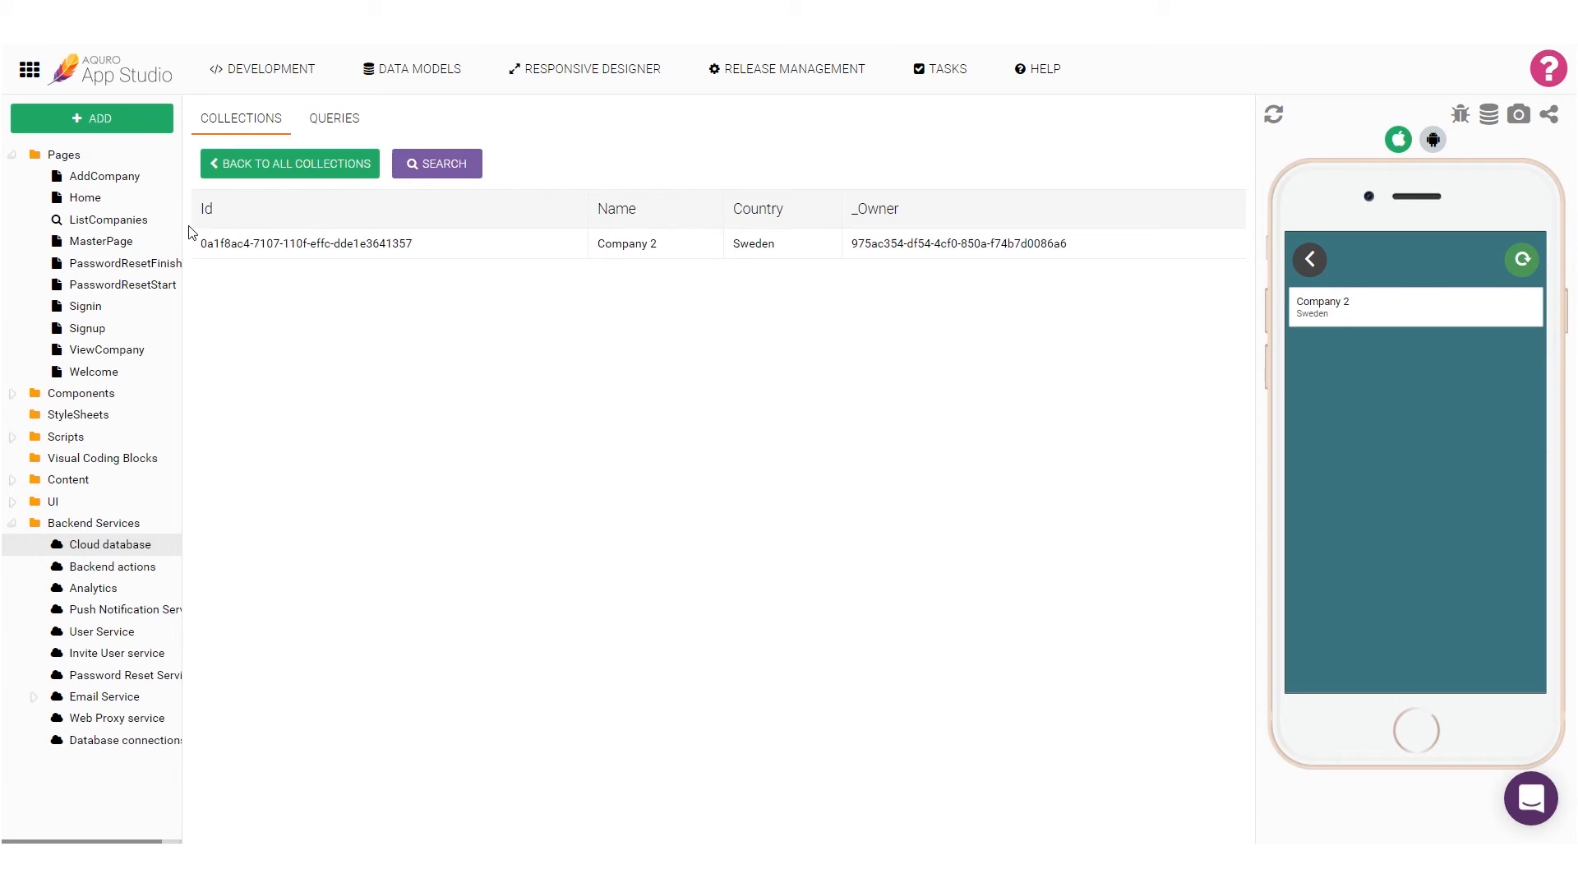
In the refresh button's click visual code on the ListCompanies page, add a Data.Col.Sync block with Companies mapped to Collection
click(155, 231)
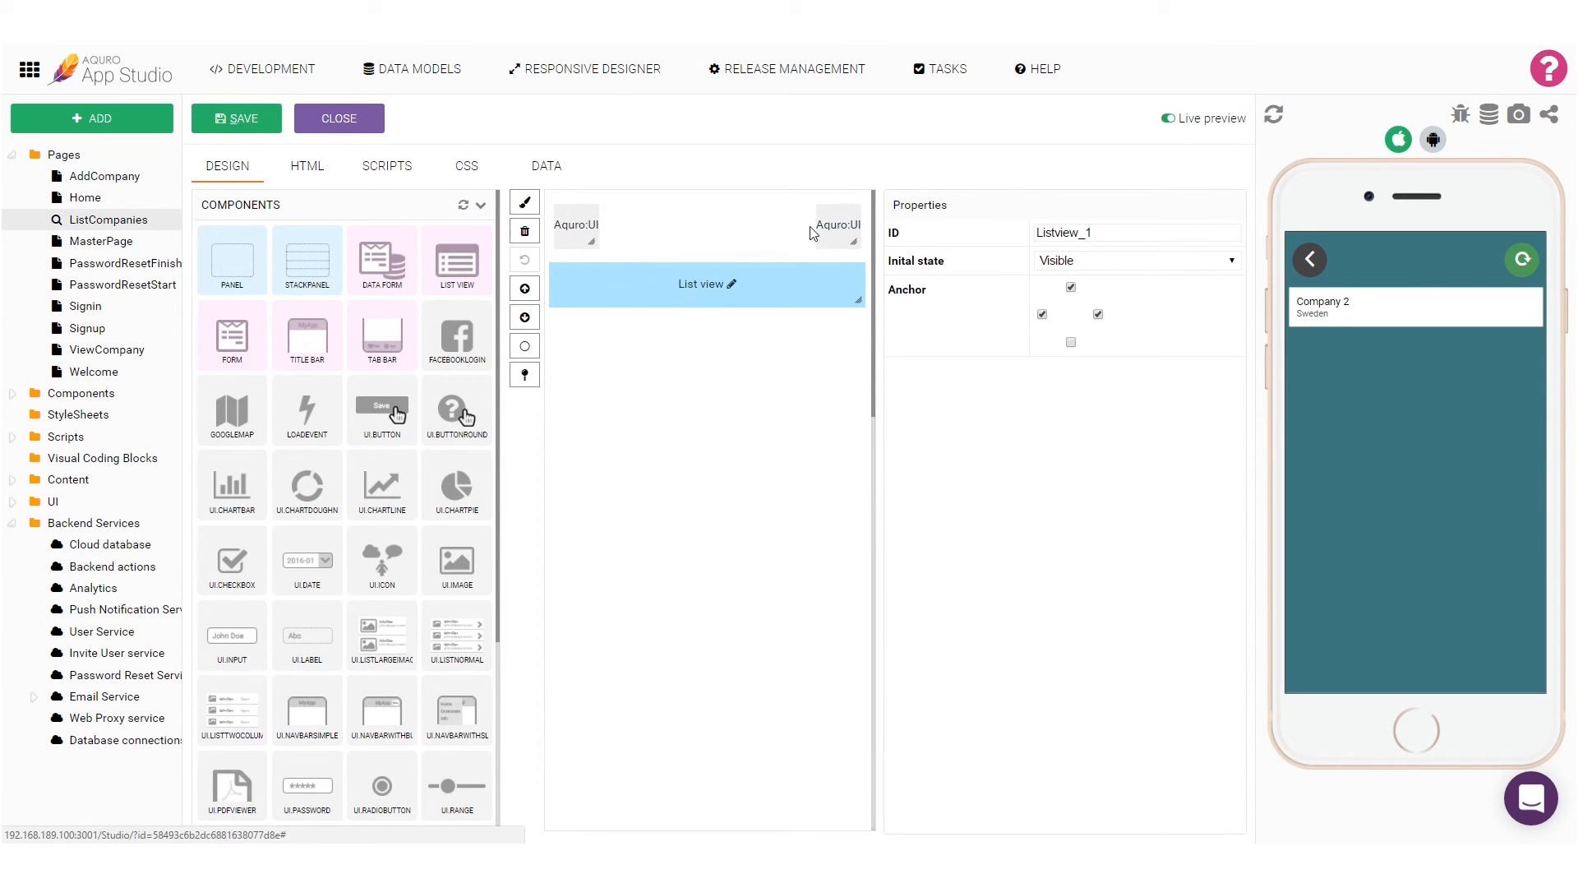
click(838, 235)
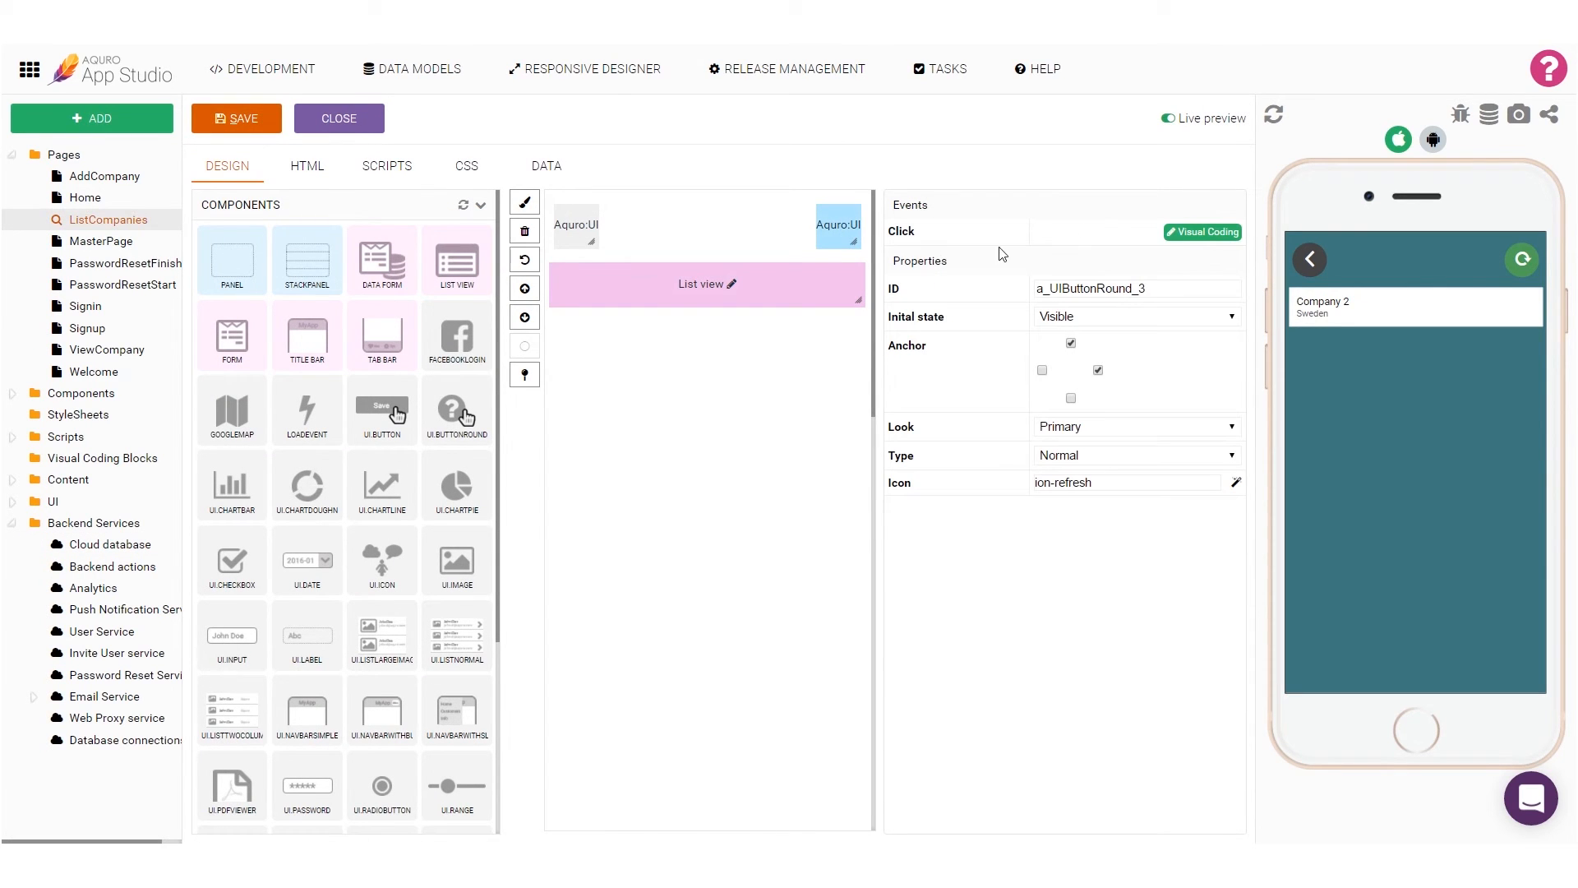
click(1196, 236)
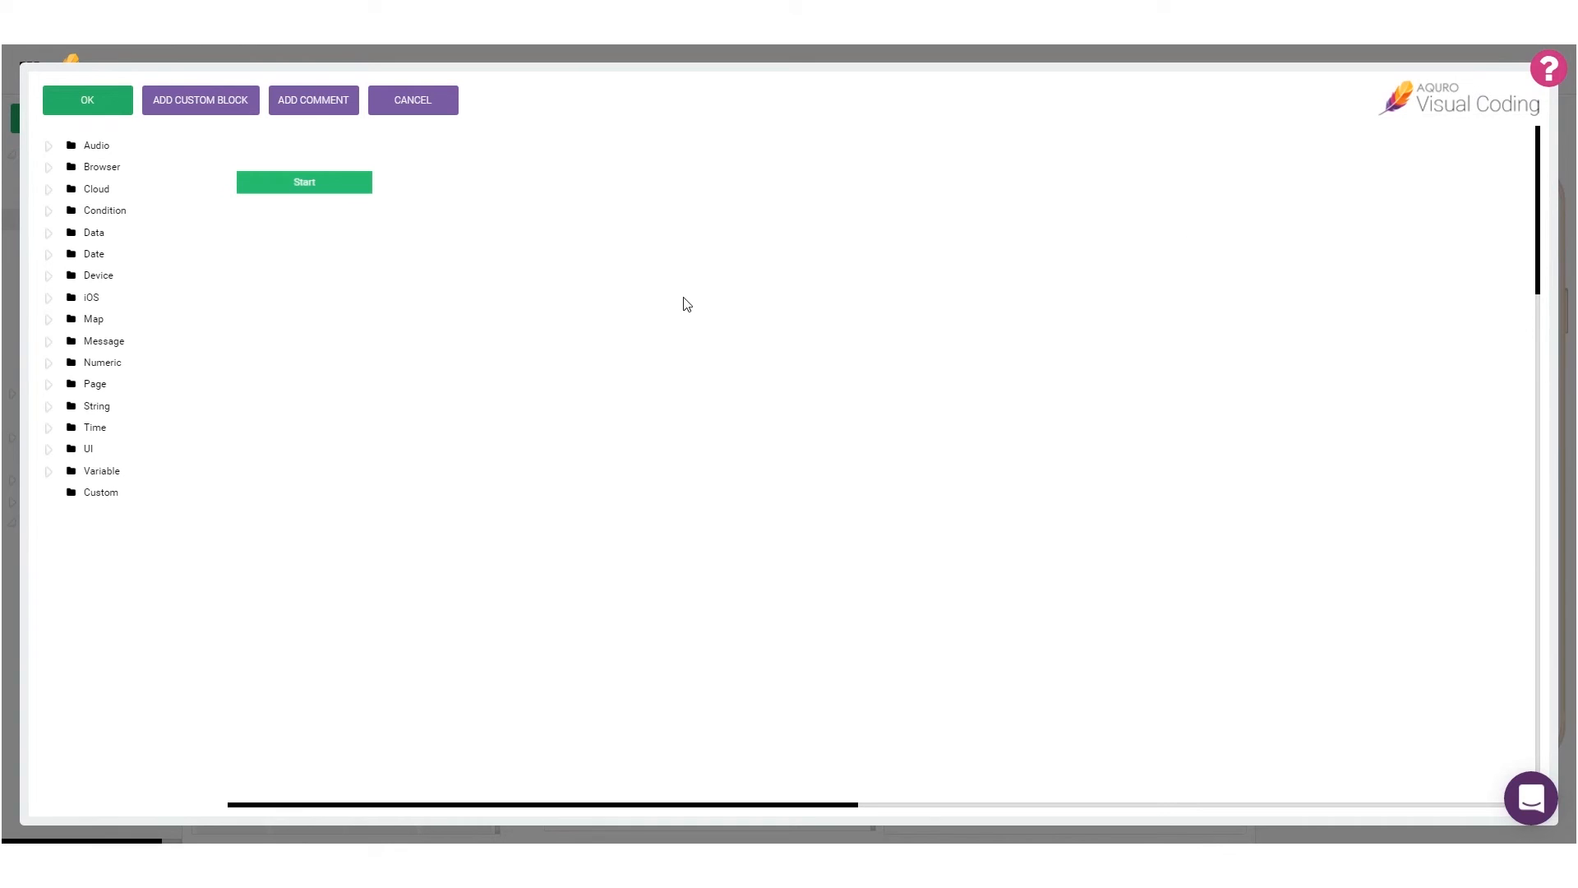
click(49, 235)
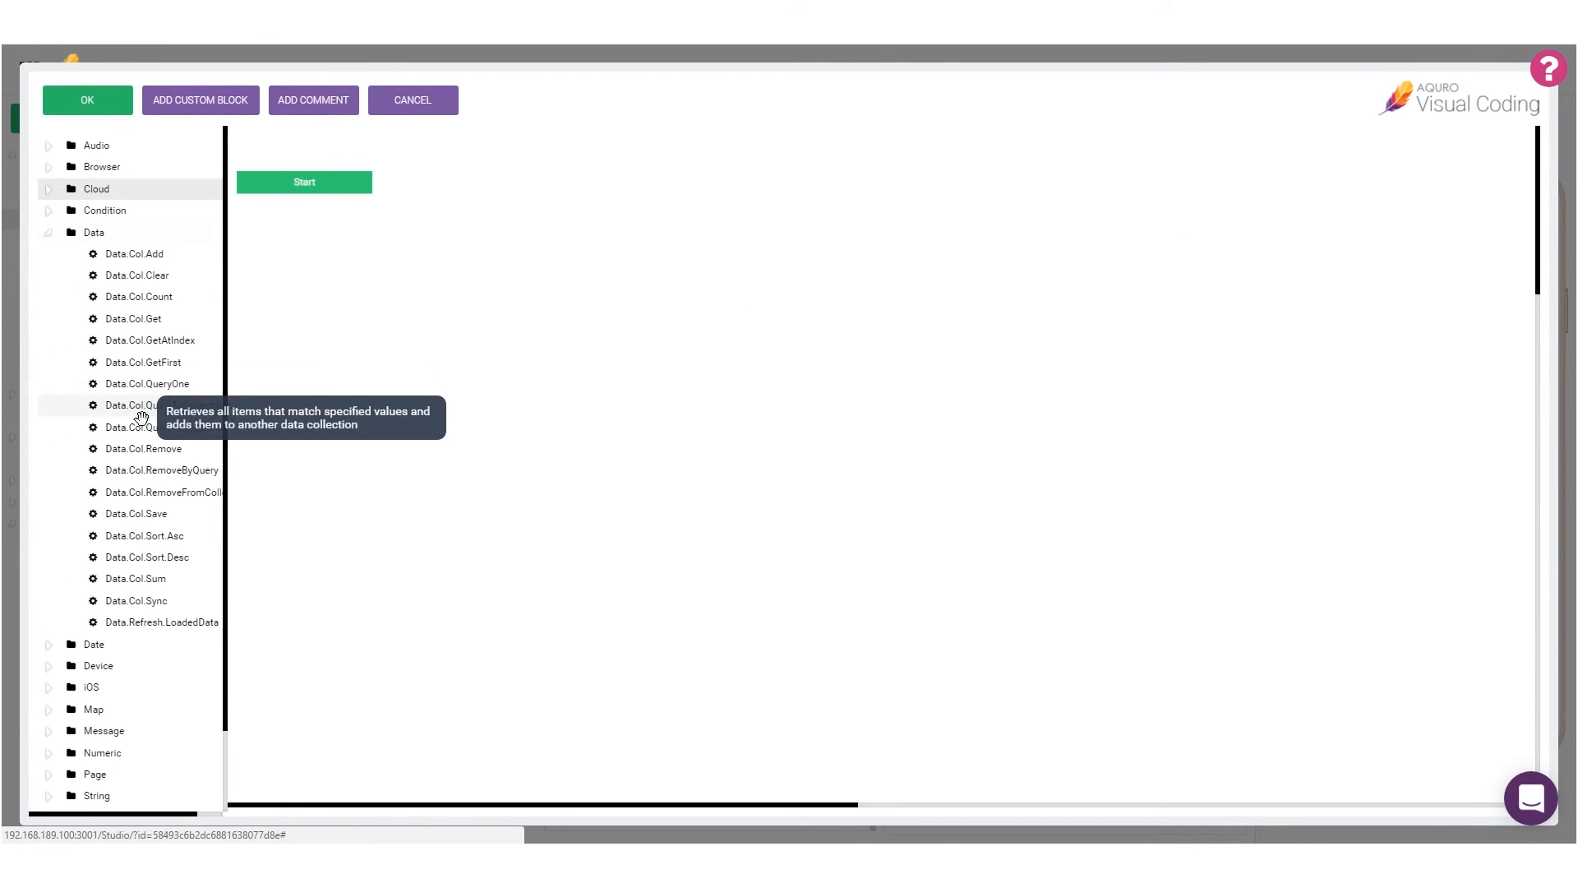
drag(136, 596, 444, 221)
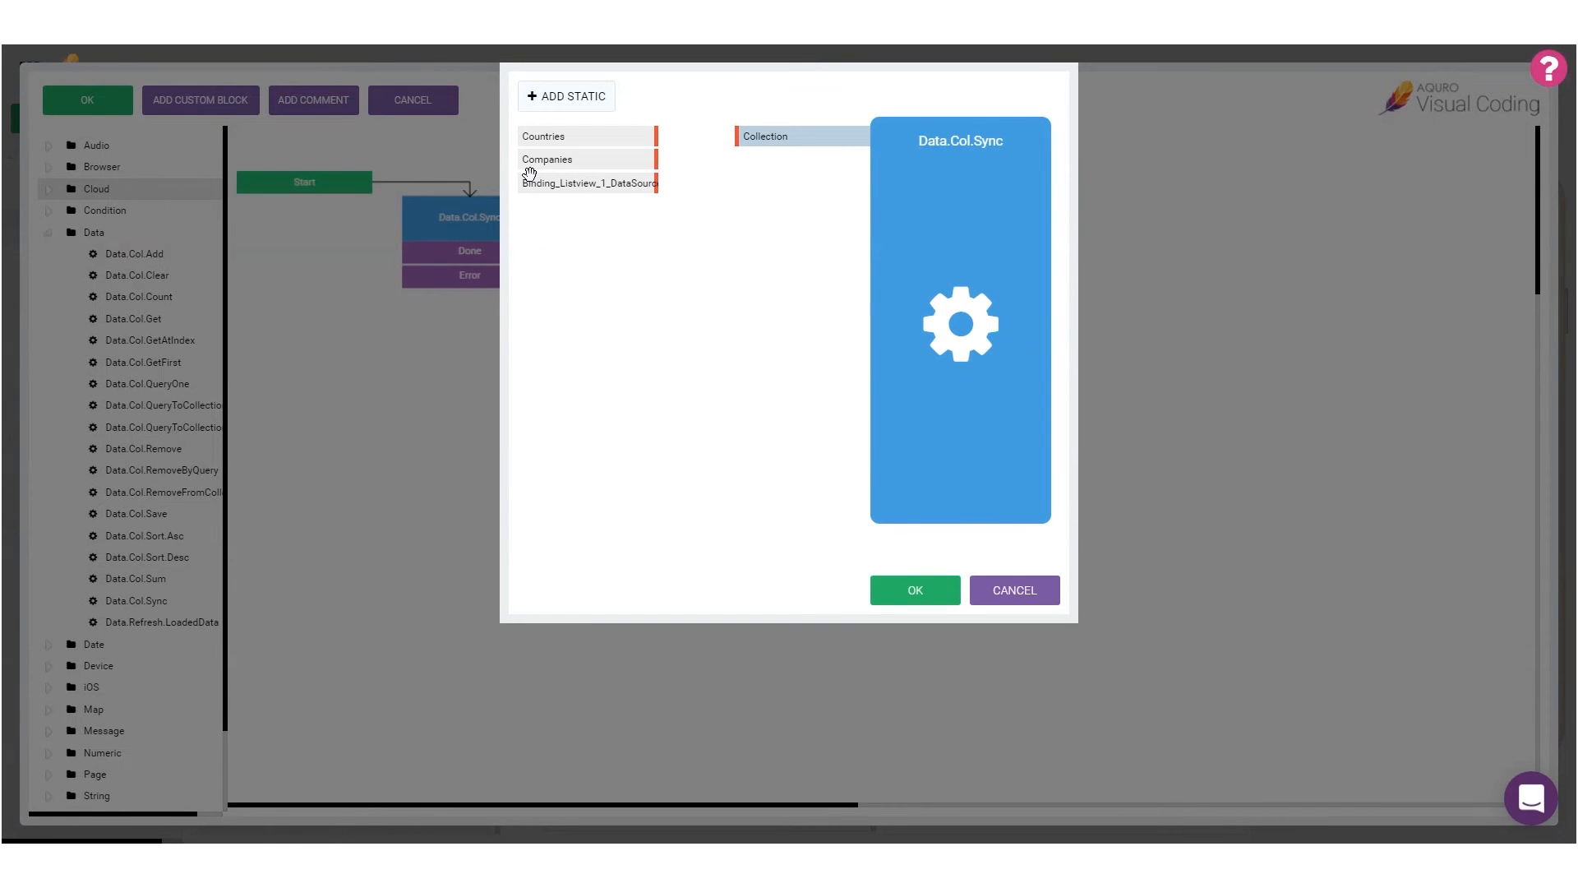
drag(579, 161, 765, 137)
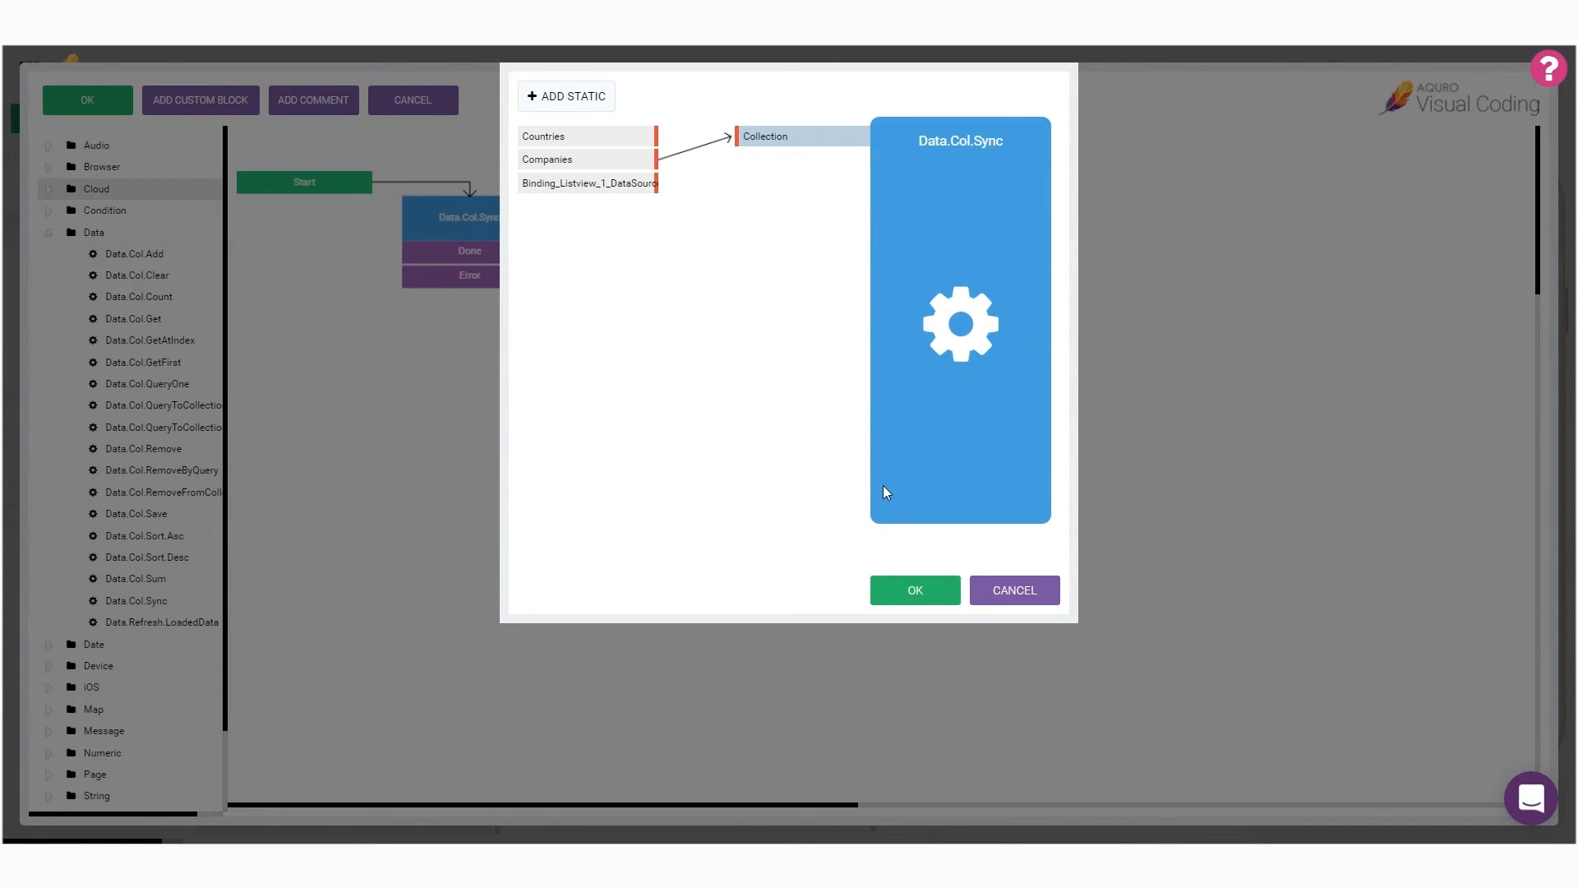
click(916, 595)
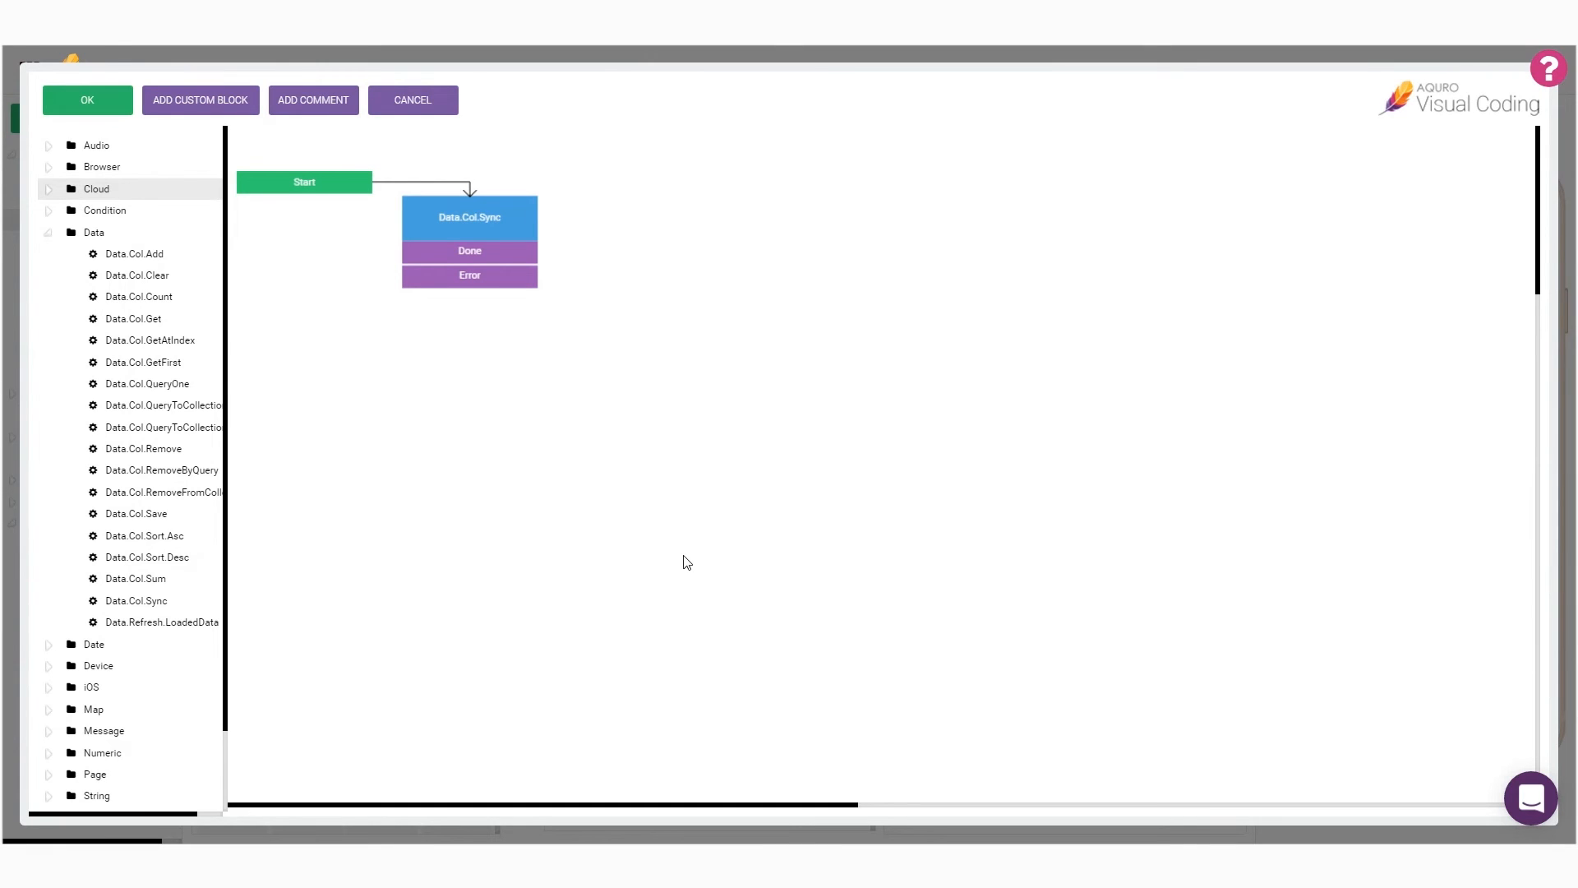
Add a Data.Refresh.LoadedData block and connect it to the Done output of Data.Col.Sync
drag(136, 623, 649, 246)
drag(521, 252, 529, 252)
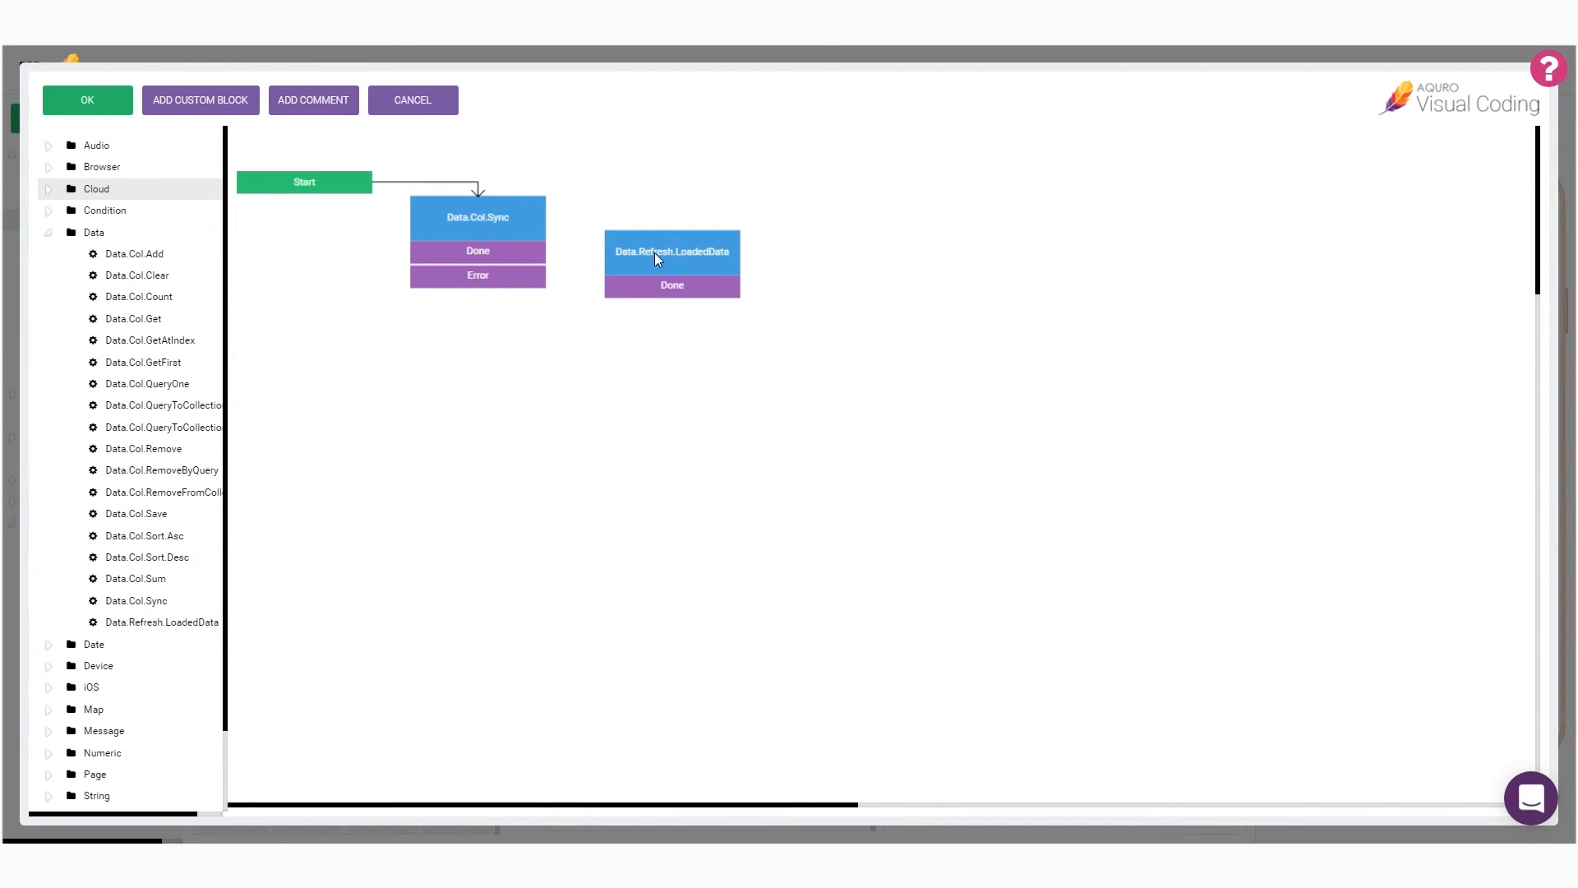
click(654, 254)
click(912, 589)
Add a UI.Component.Reload block after Data.Refresh.LoadedData, map the Listview_1 list component to Component, and accept the visual code
scroll(105, 744, down, 1)
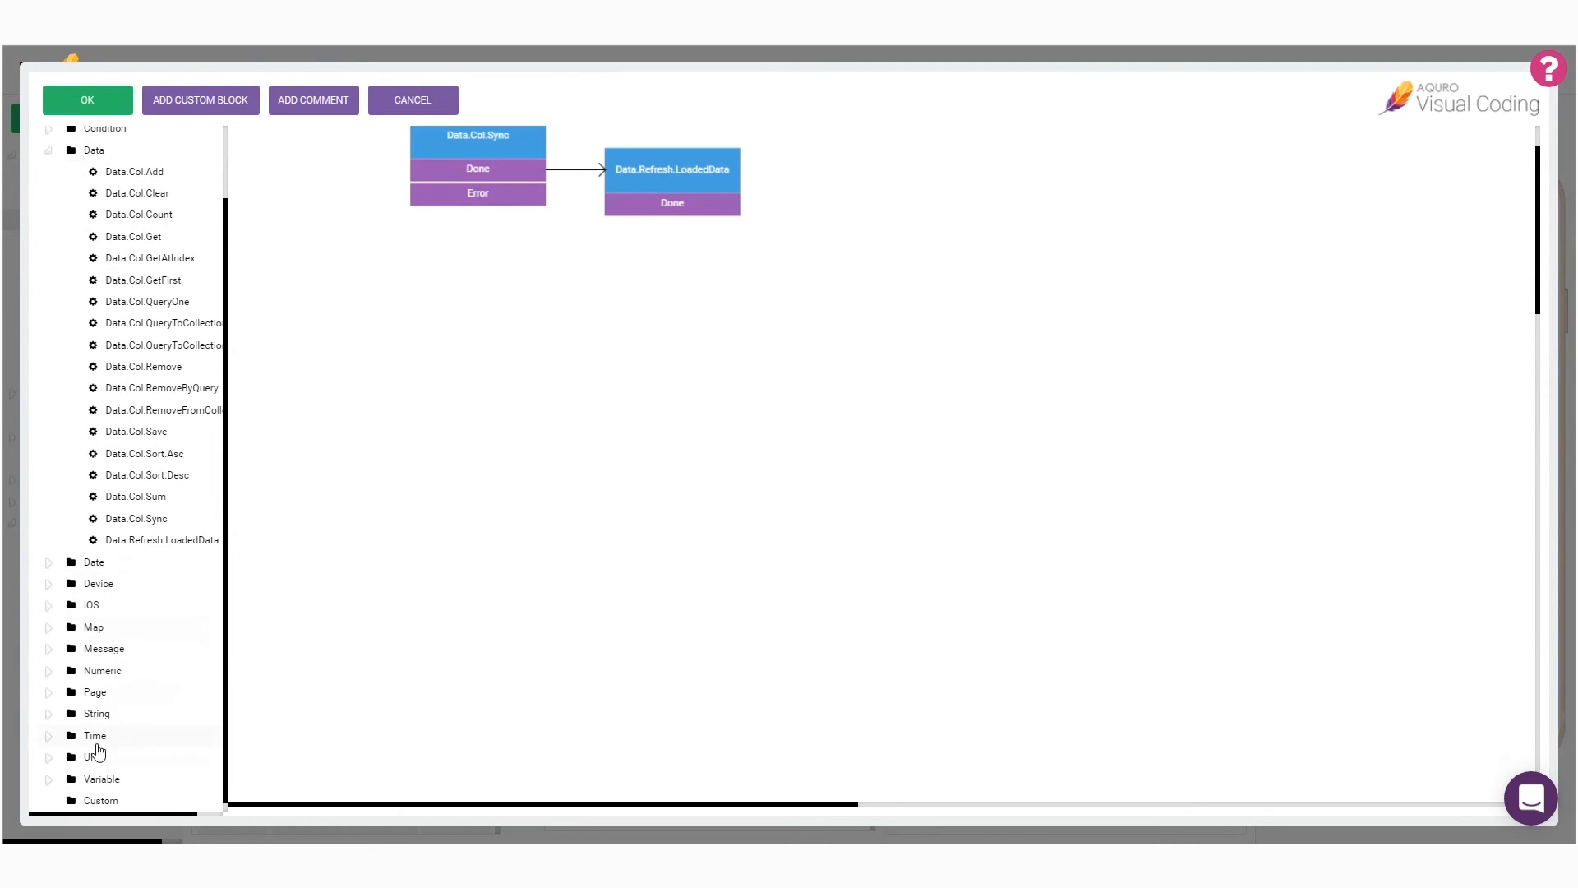
click(54, 757)
scroll(61, 761, down, 5)
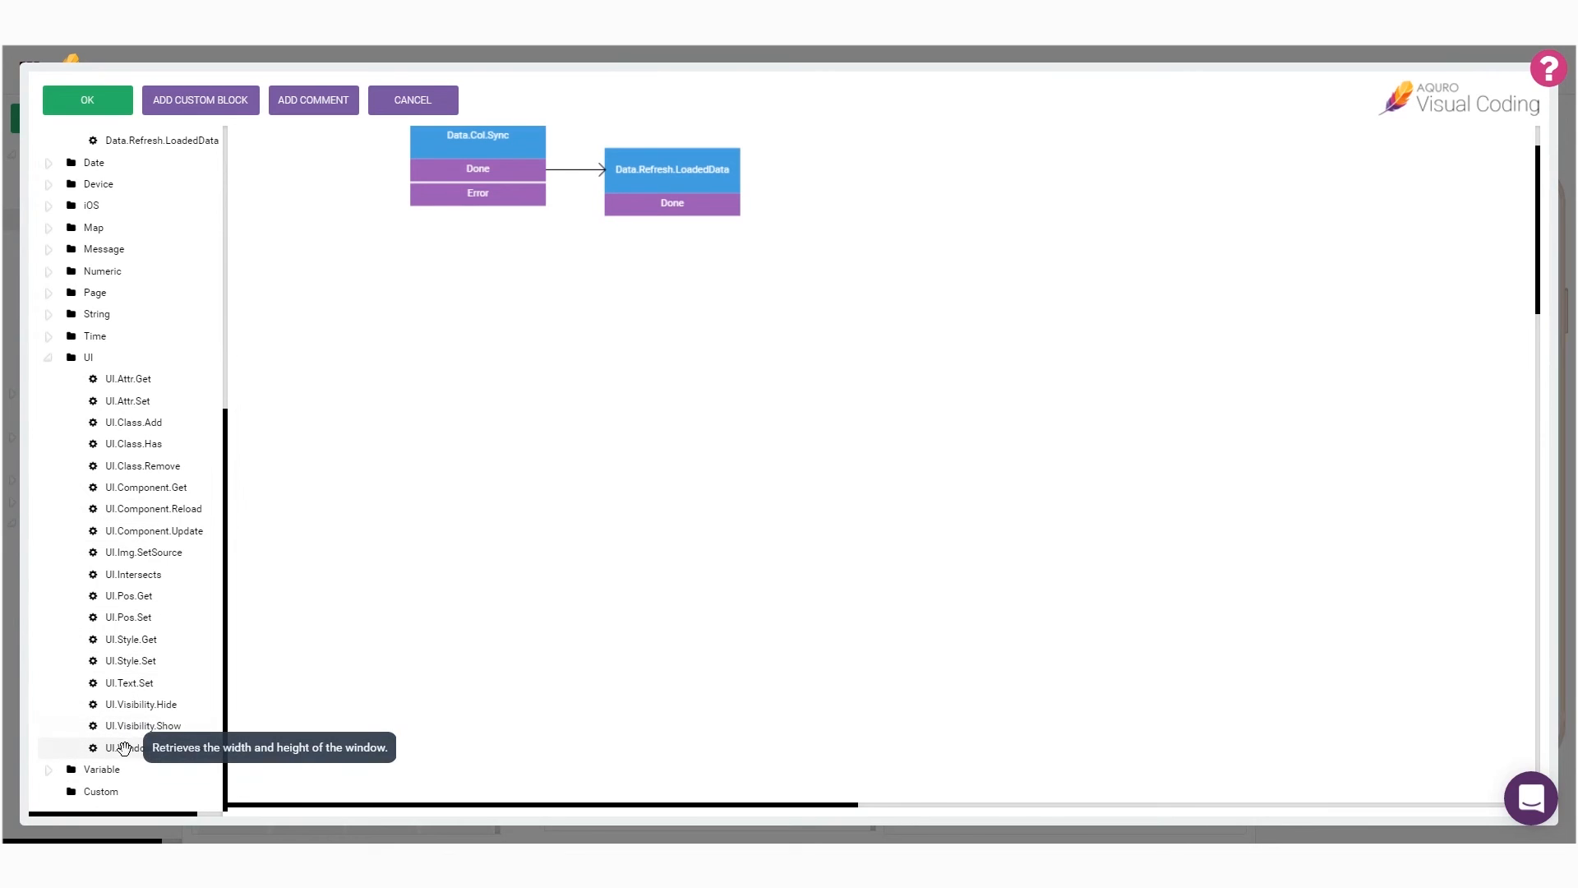
drag(179, 510, 888, 194)
drag(737, 212, 822, 197)
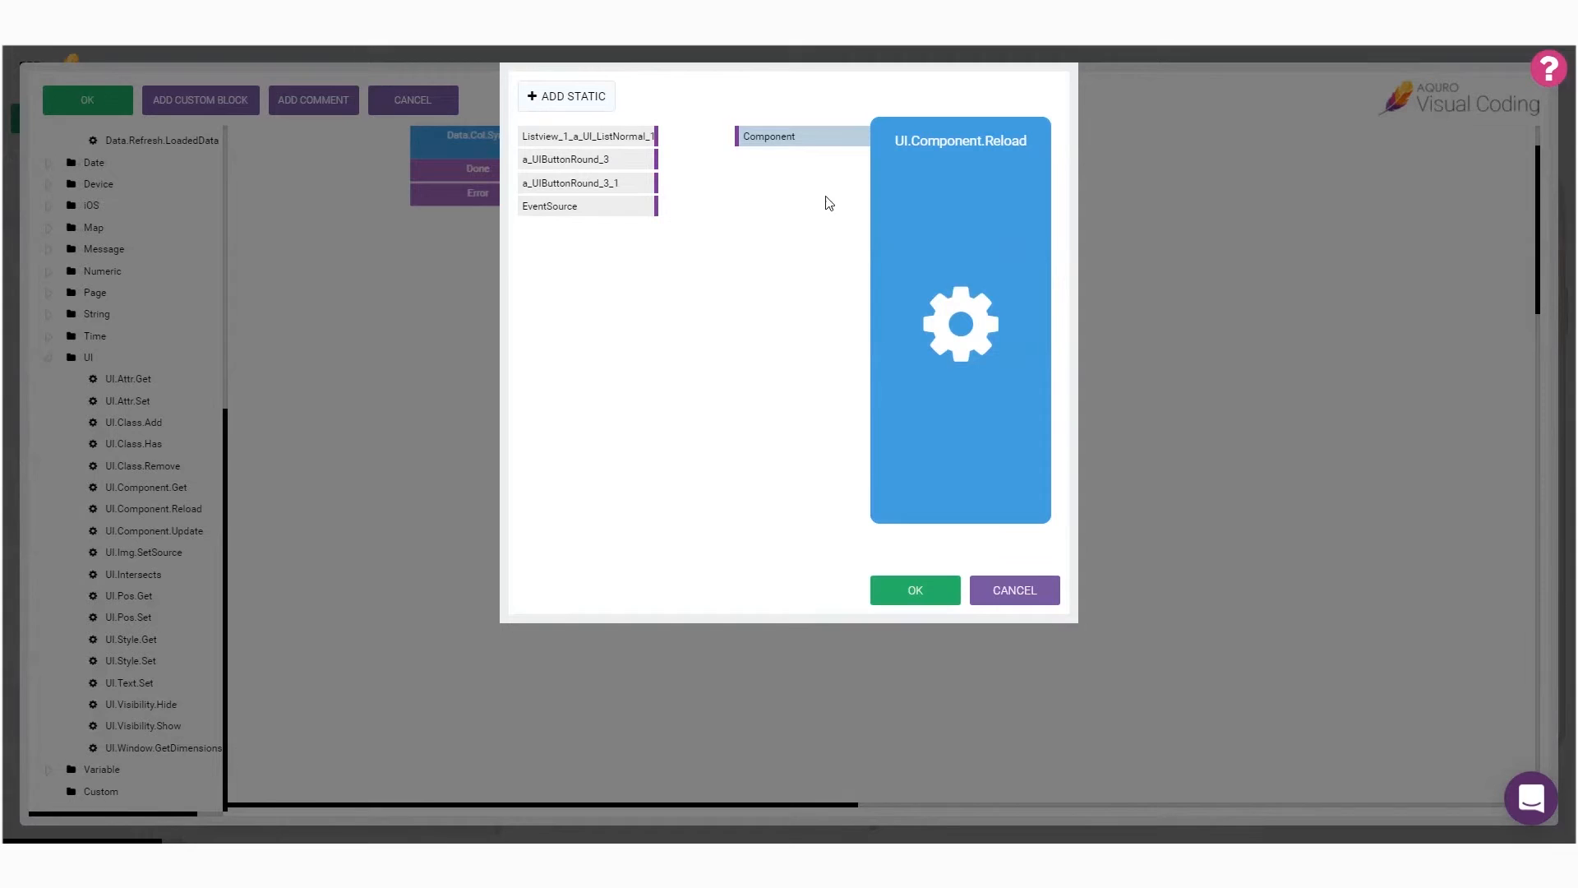
drag(618, 137, 815, 145)
click(919, 593)
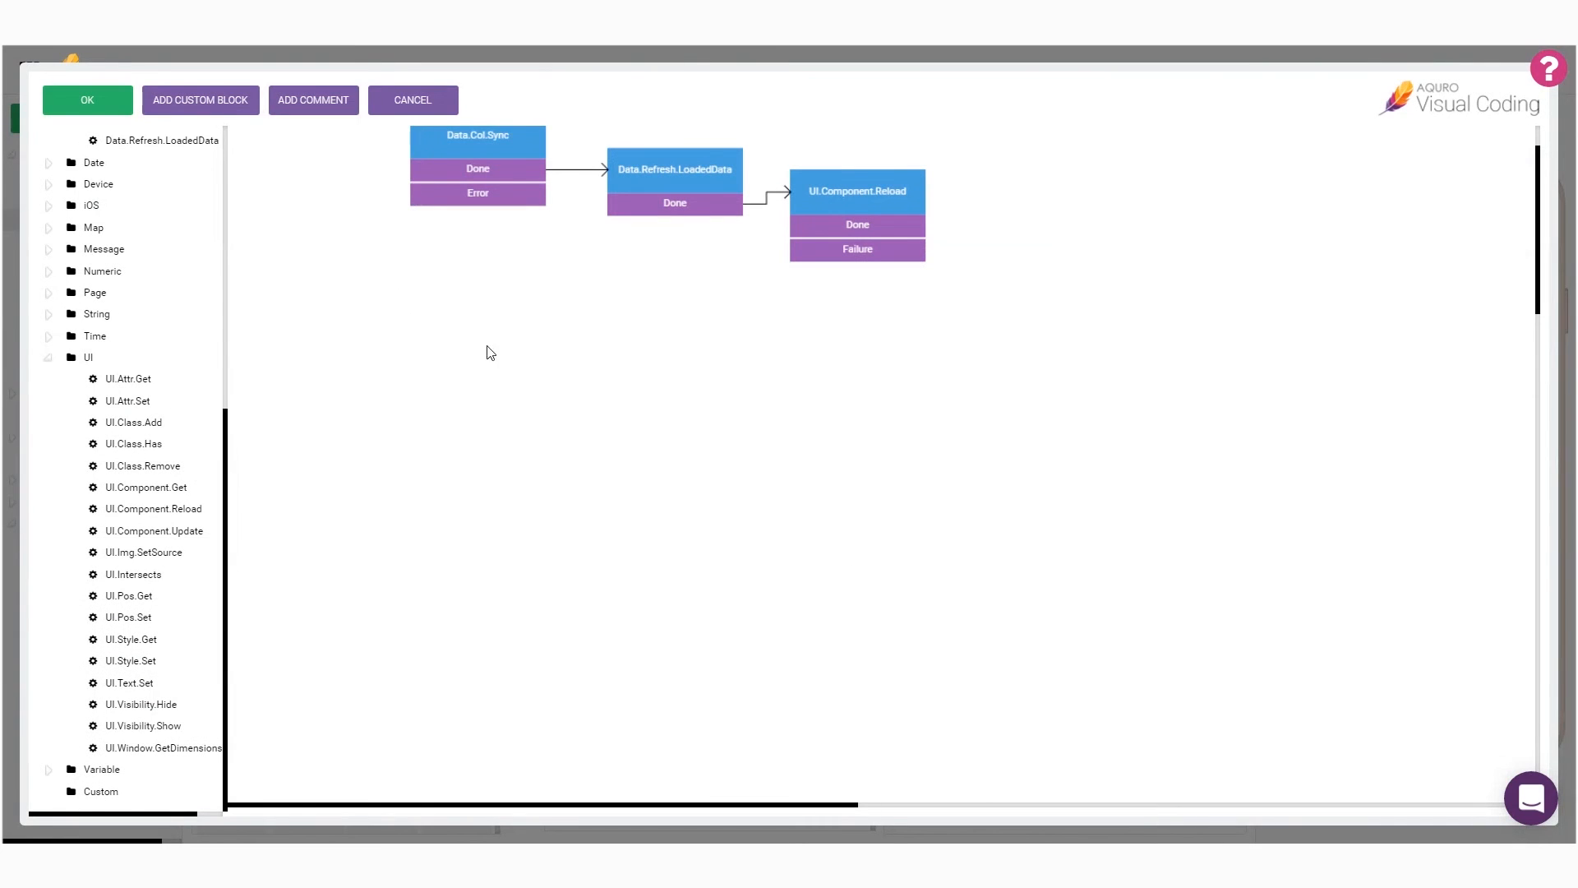
click(111, 112)
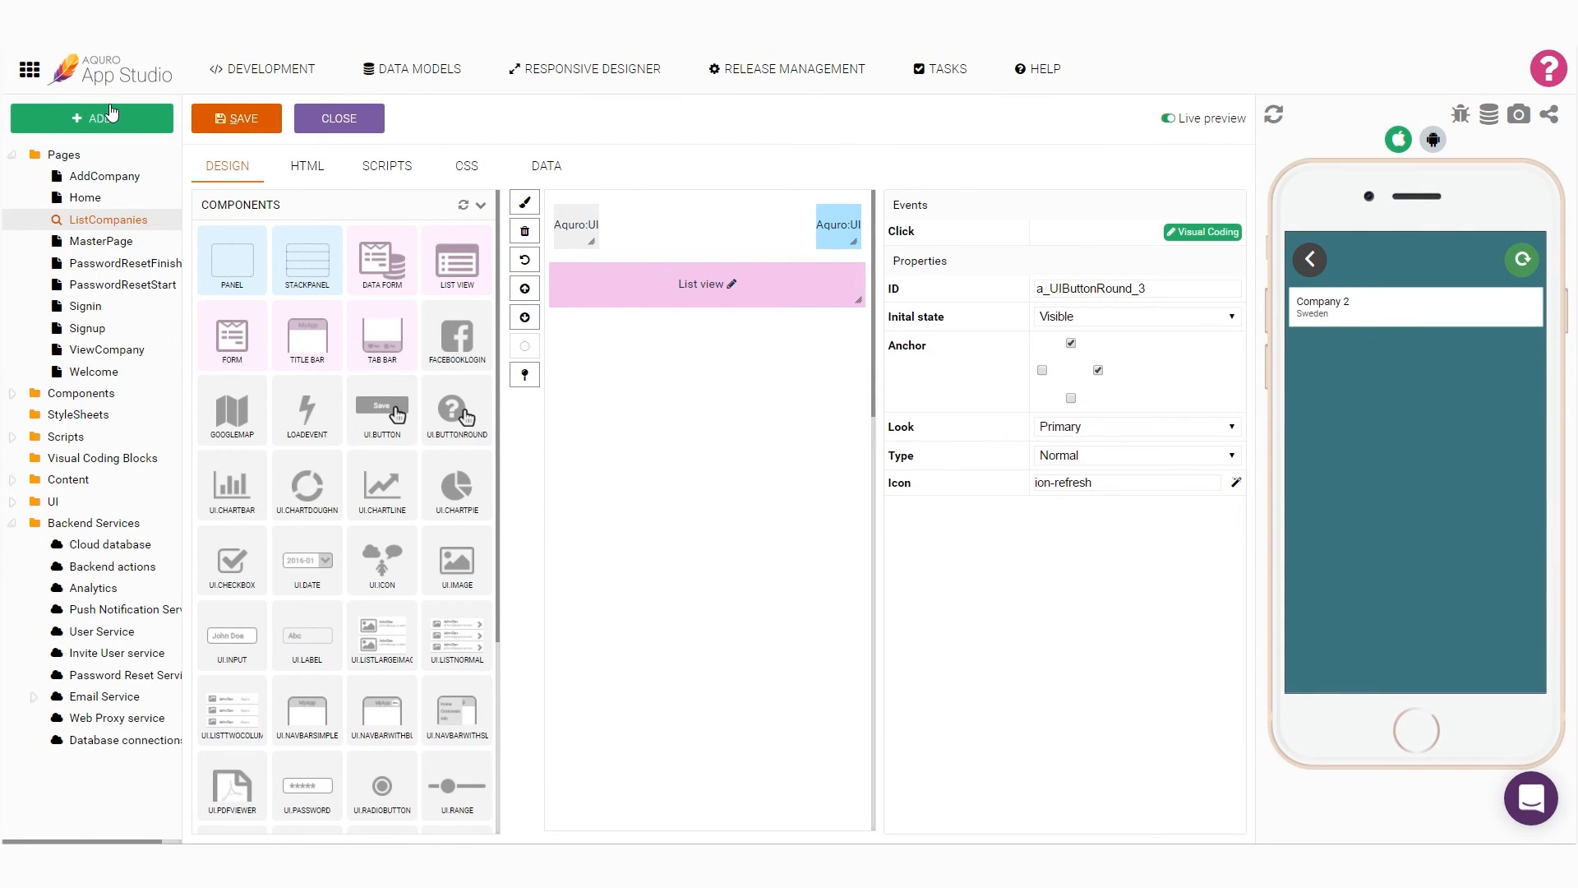